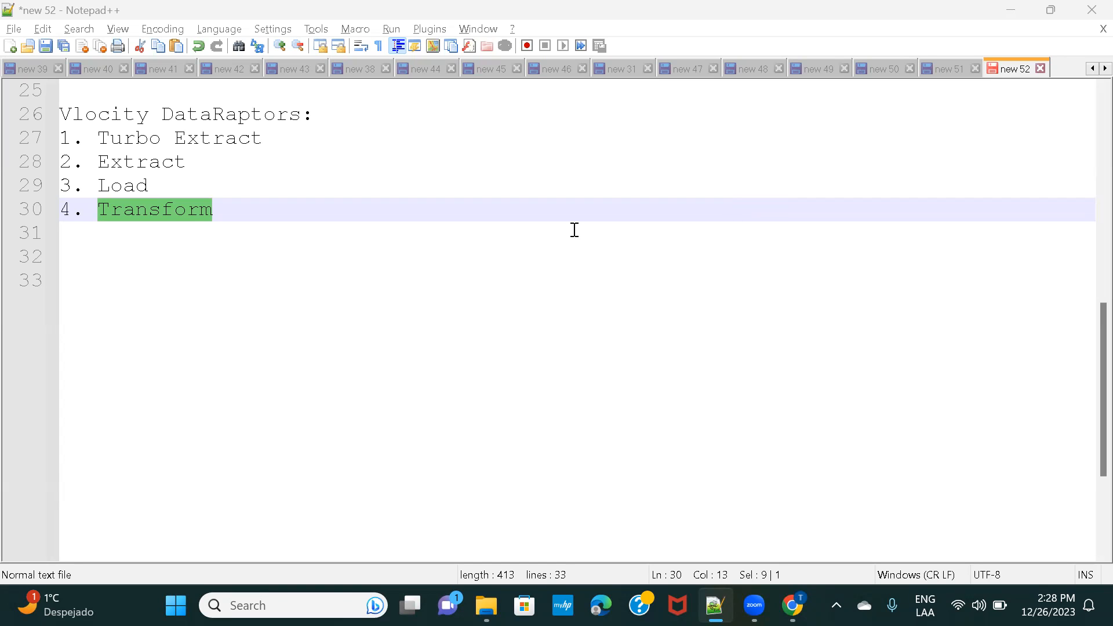
- Below the DataRaptors list, leave a blank line and add "- it performs immediate data transformations without reading from SF or writing to SF."
click(376, 216)
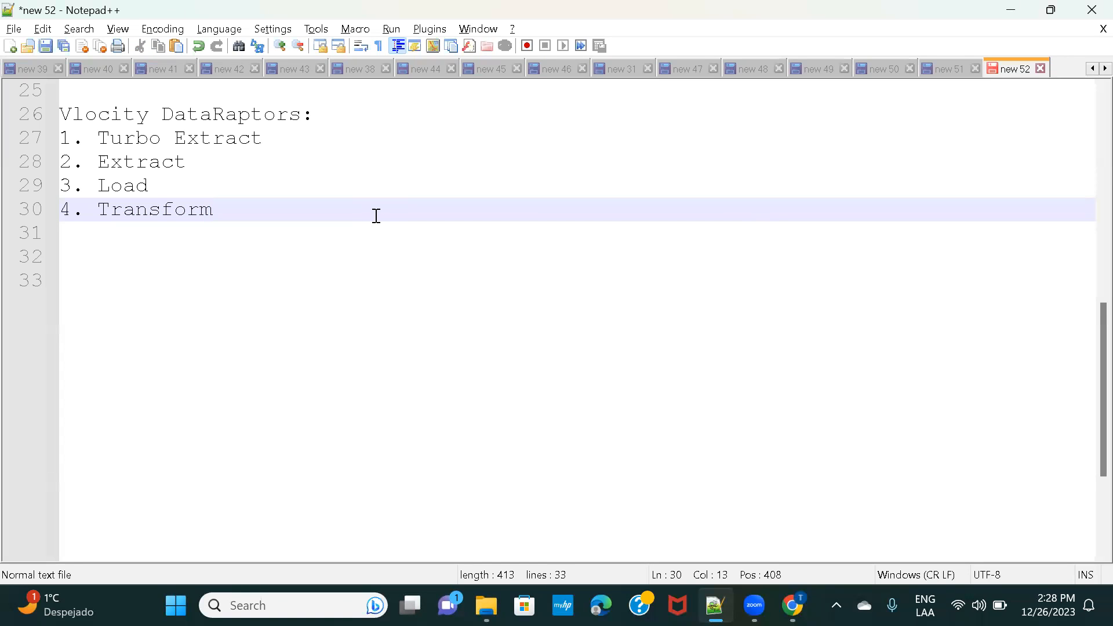
key(Return)
key(Return)
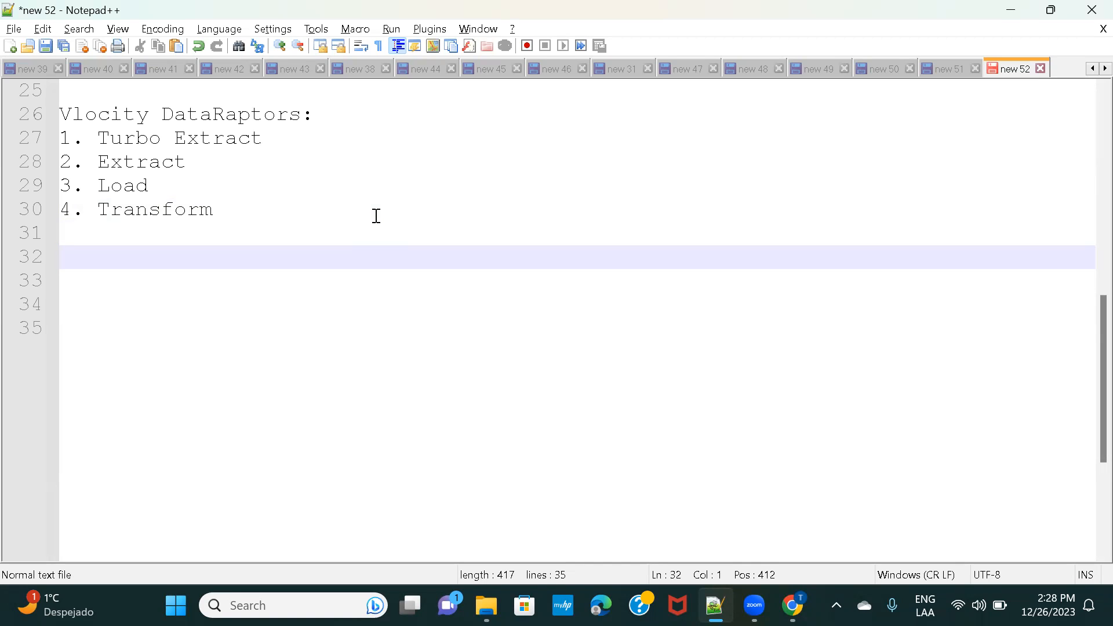
text(-)
text(it performs )
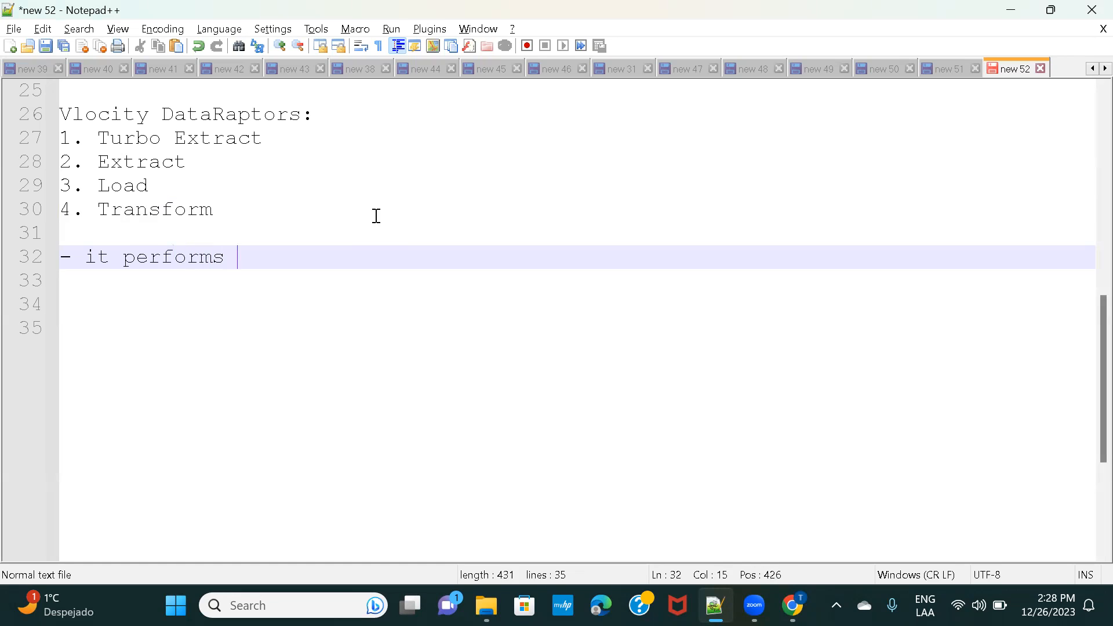
text(immediate data transformation)
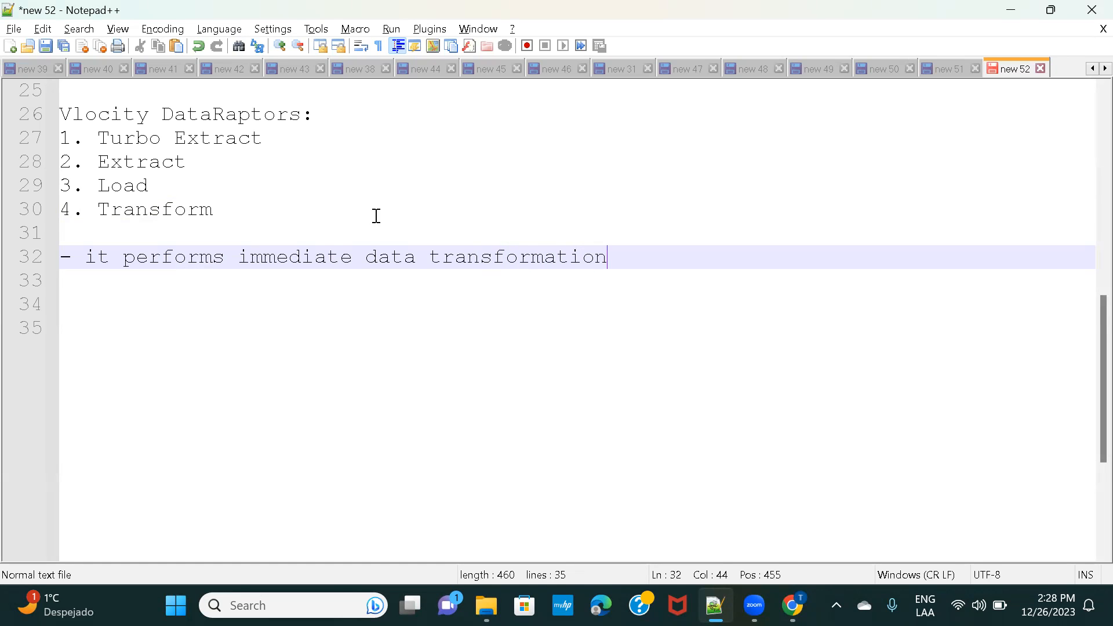
text(s without reading from )
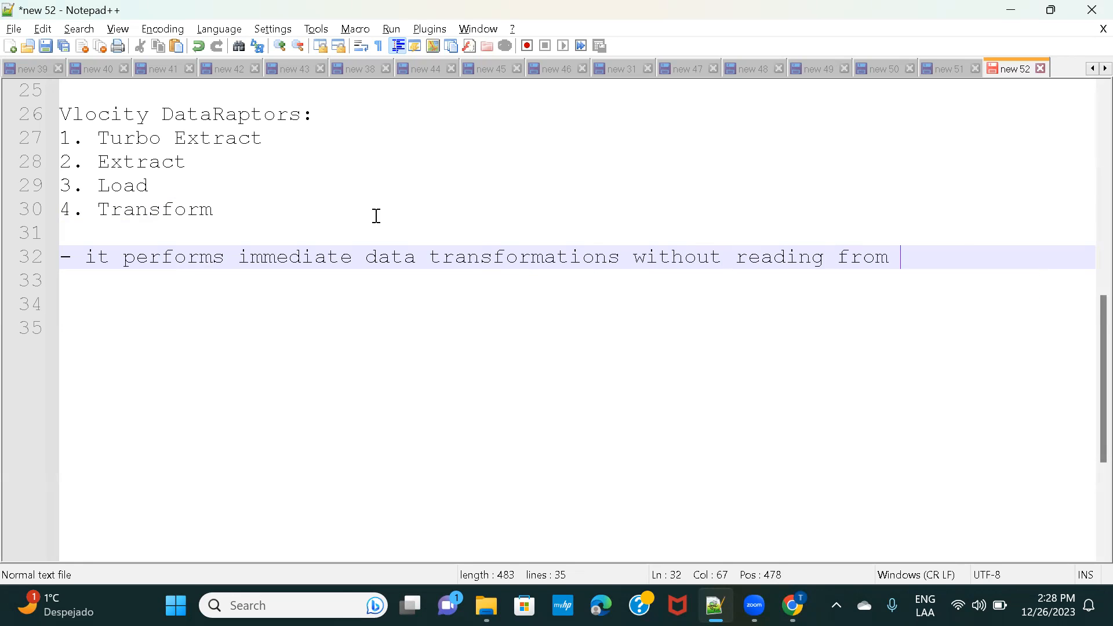
text(SF or writing to SF.)
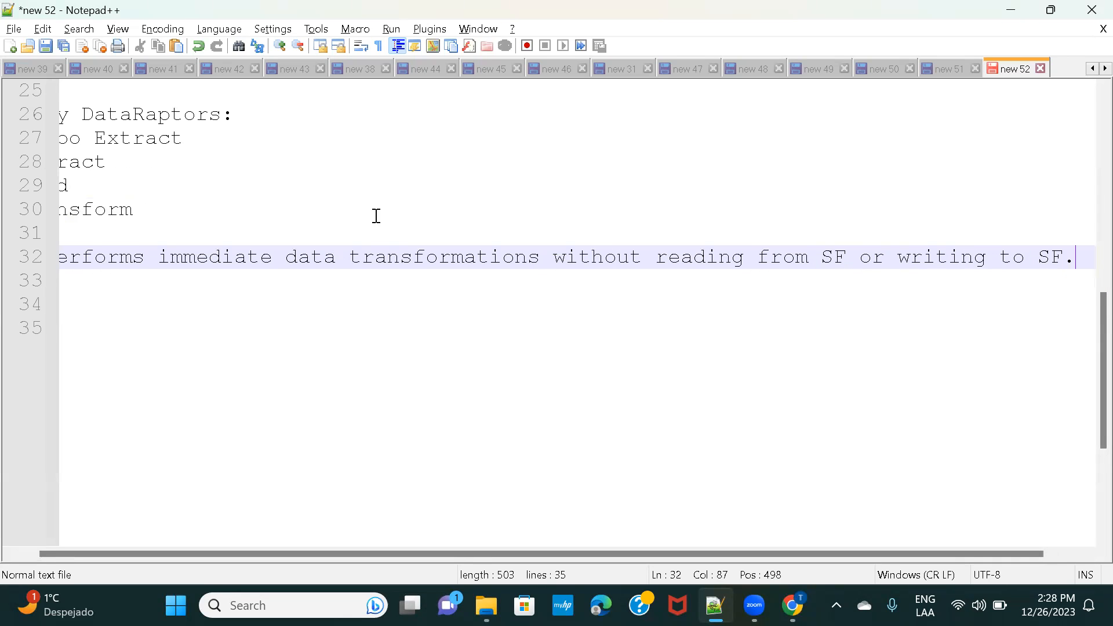
- Add the note lines "- supports formula" and "- convert json to xml - vice versa" under the first Transform note
key(Return)
text(- supports fo)
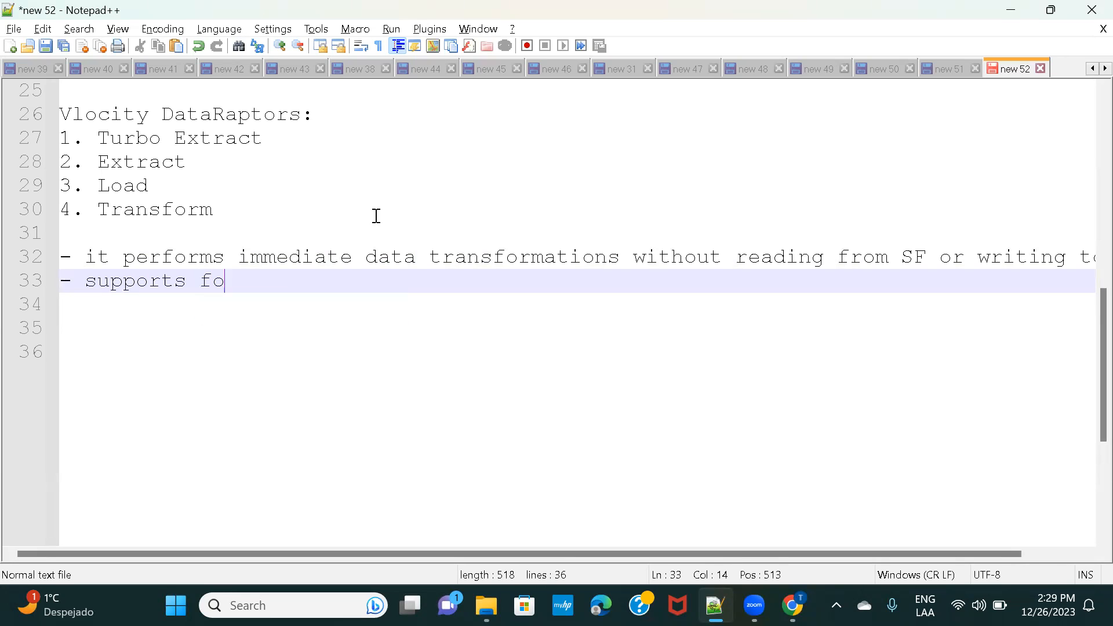
text(rmula)
key(Return)
text(- )
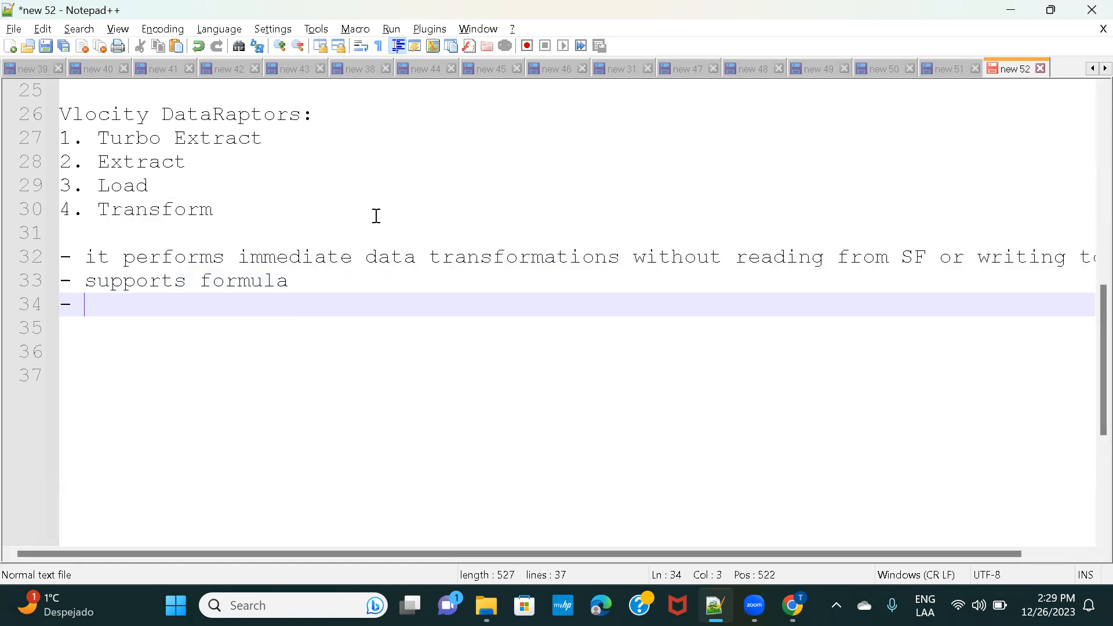
text(convert s)
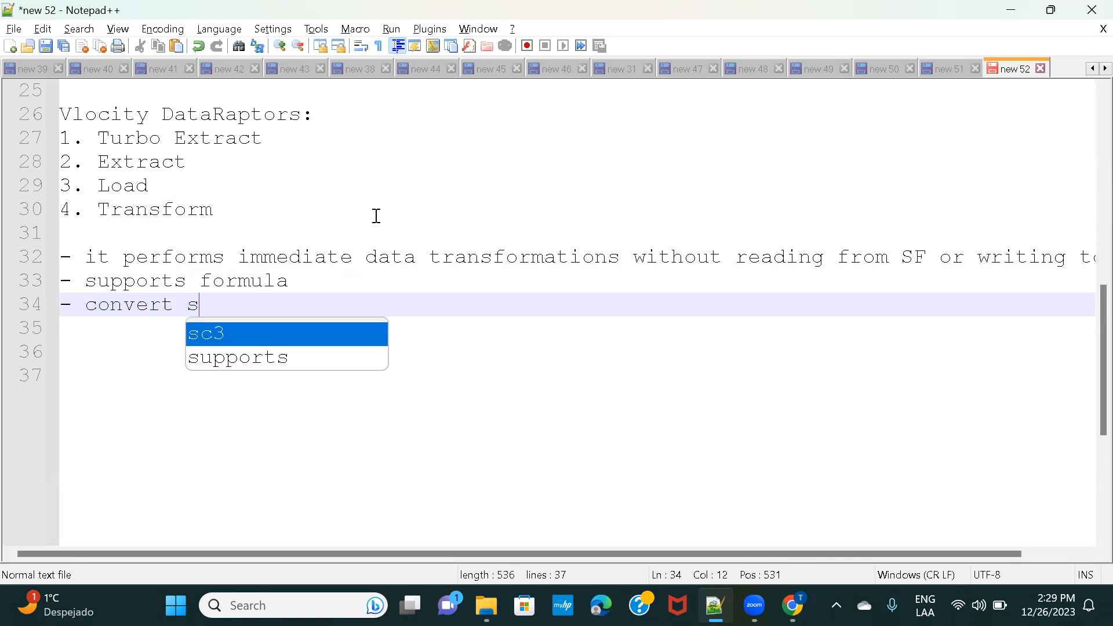
key(BackSpace)
text(json to )
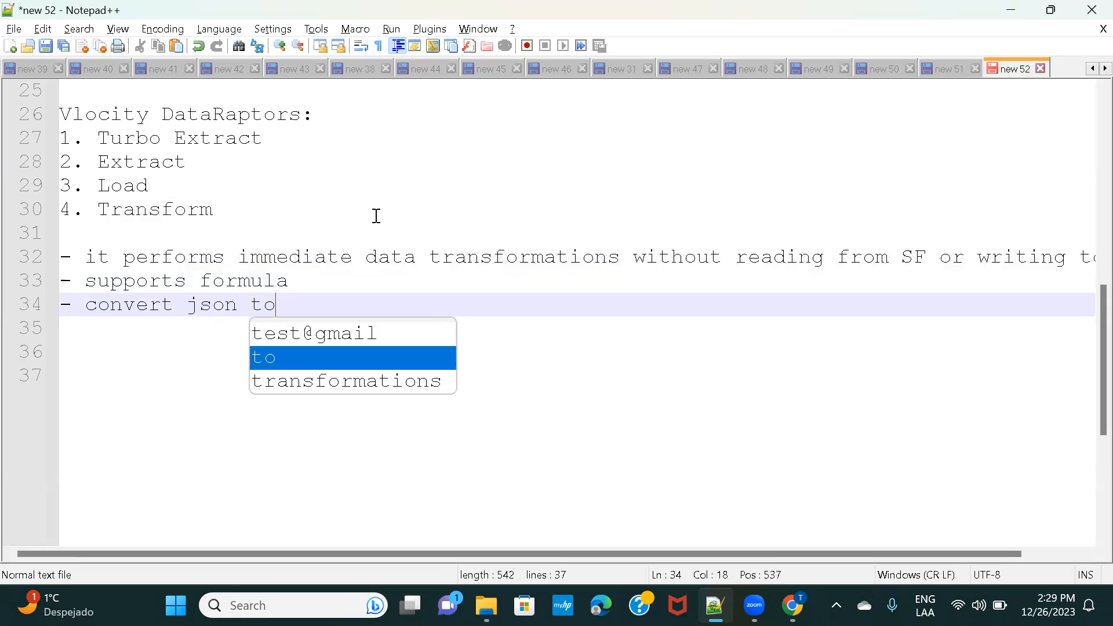
text(xml )
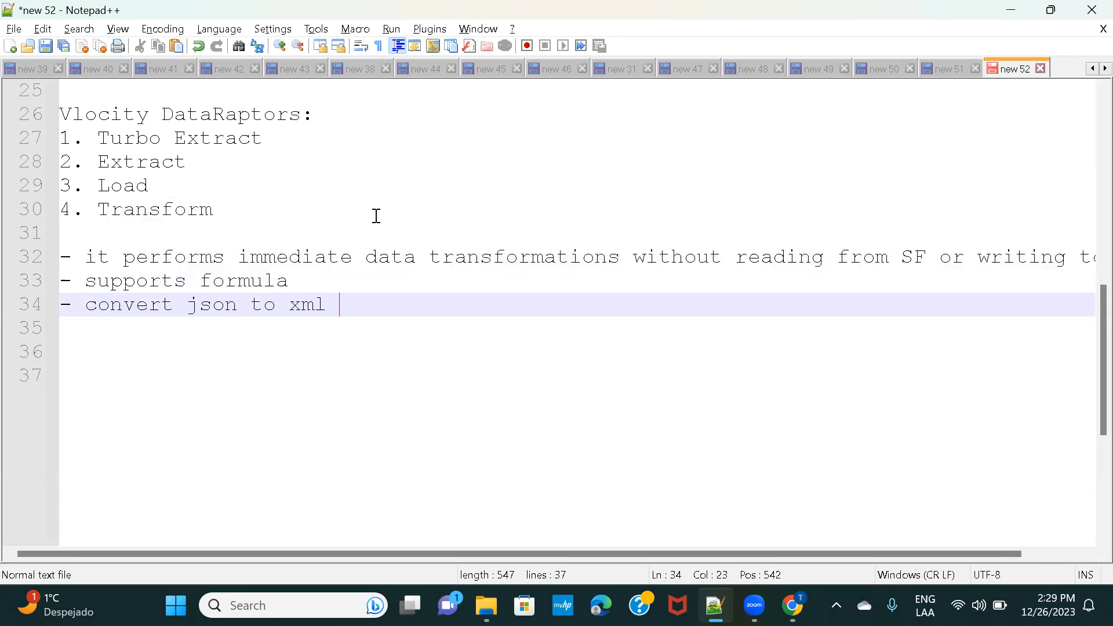
text(- vice versa)
- Add the note line "- restructure input data and rename fields" below the json to xml line
key(Return)
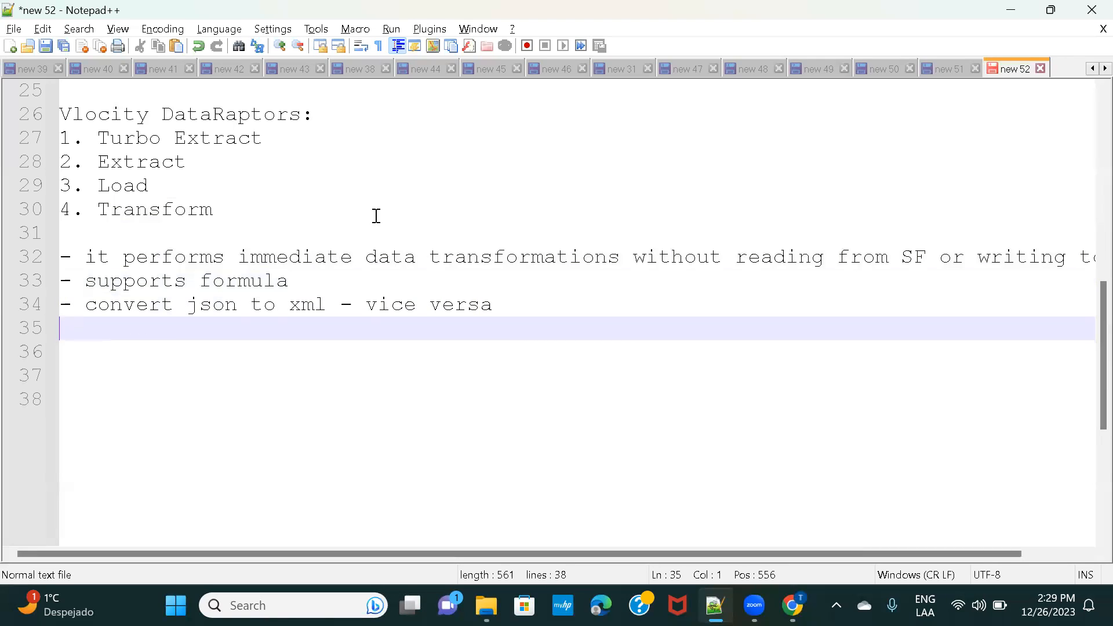
text(- restruc)
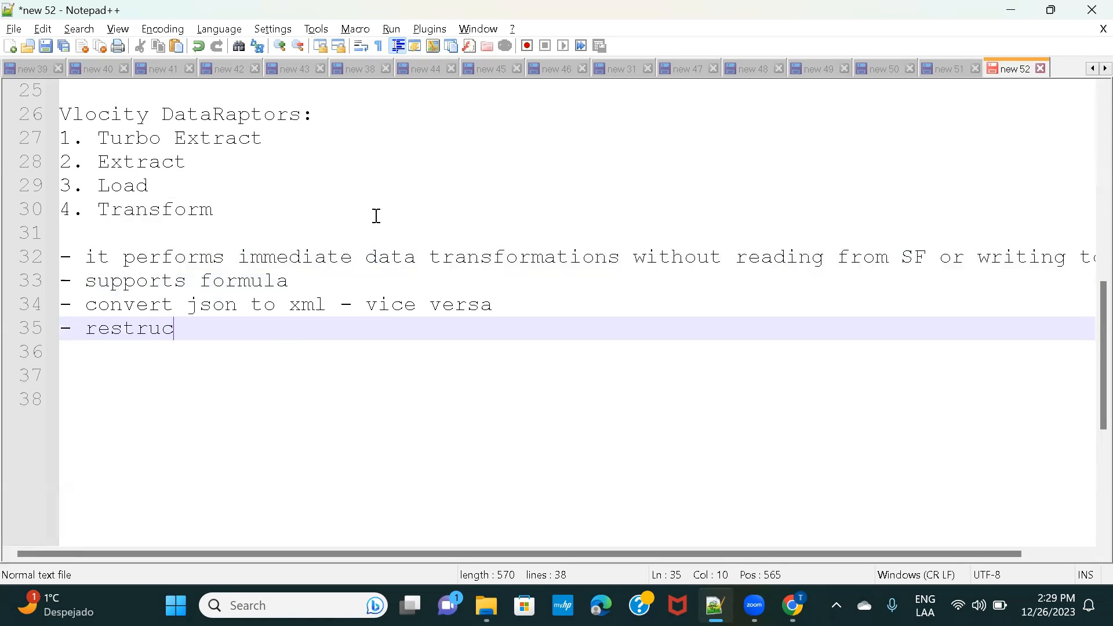
text(ture input data and rename )
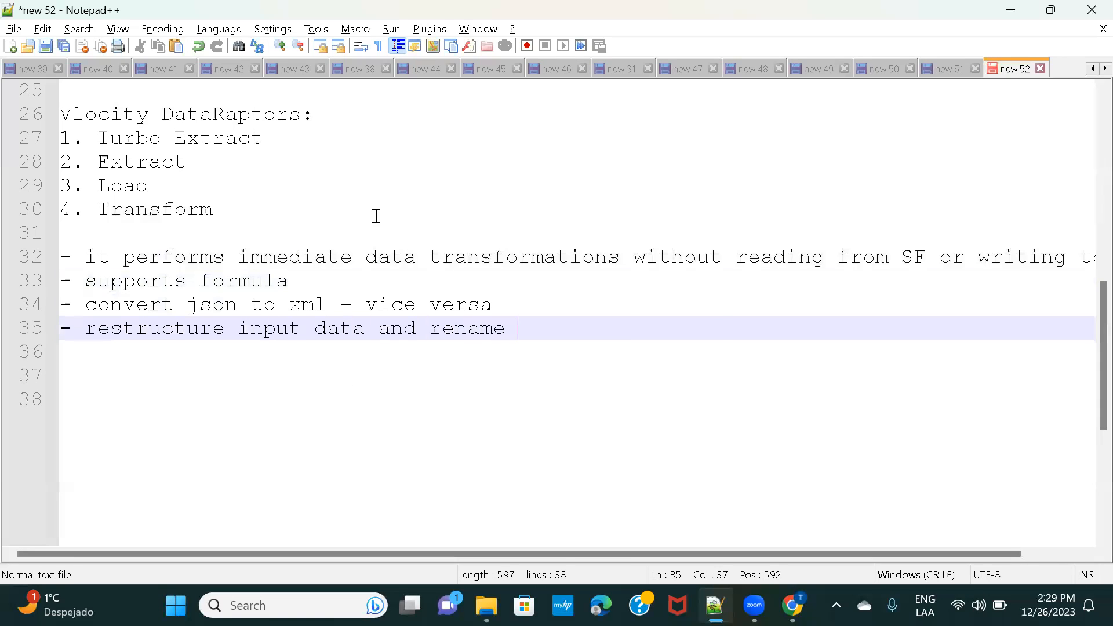
text(fields)
- Add the note line "- convert data to pdf, docusign, few document template formats" at the end of the notes
key(Return)
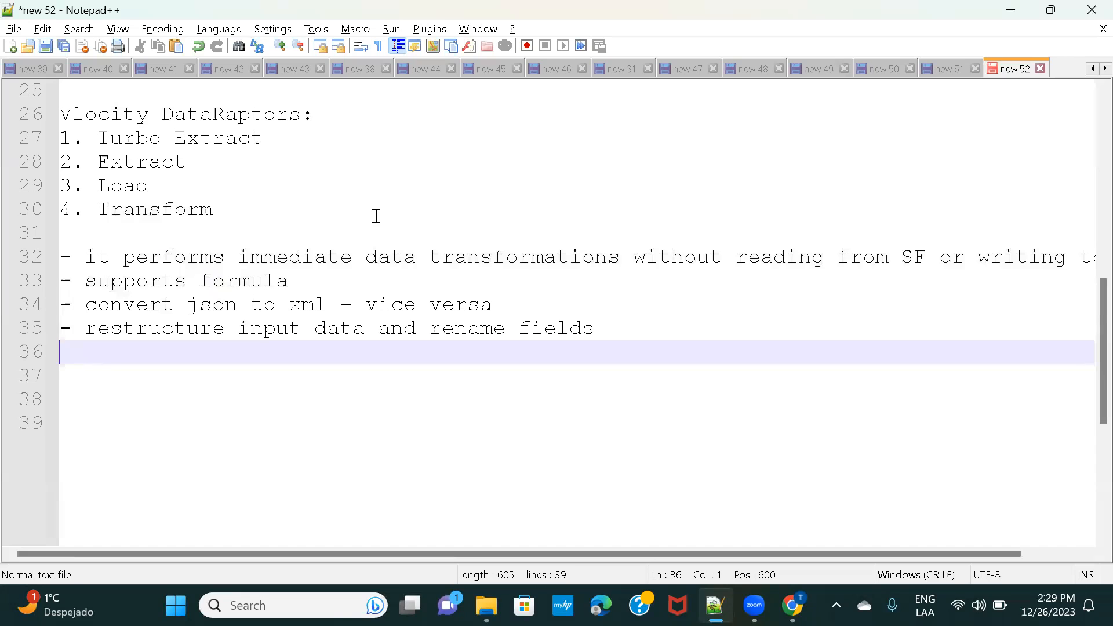
text(- convert da)
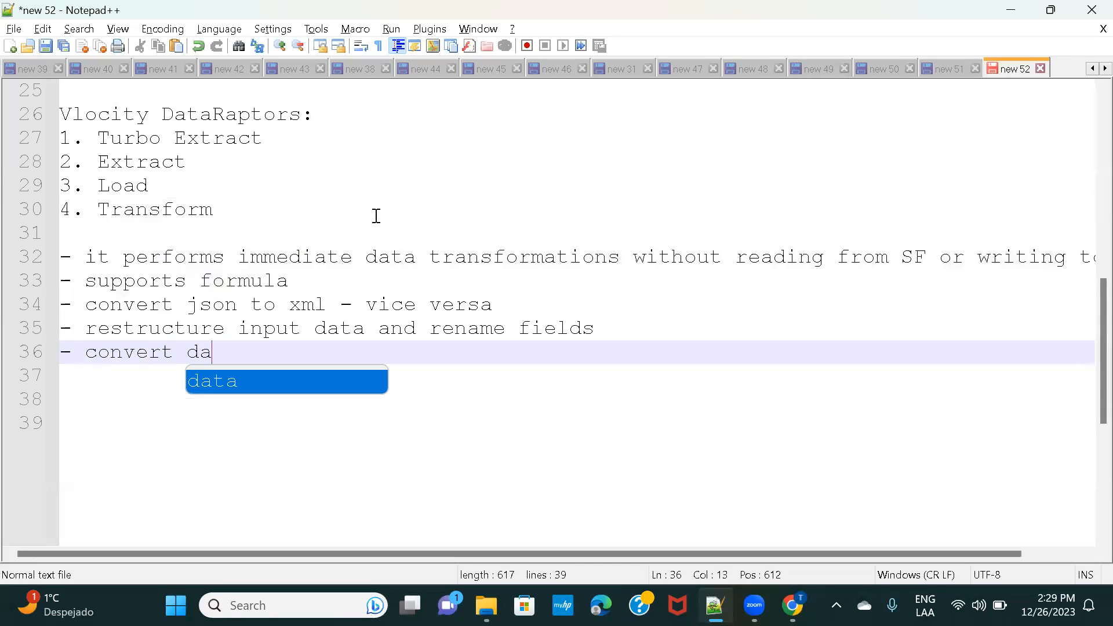
text(ta to pdf, )
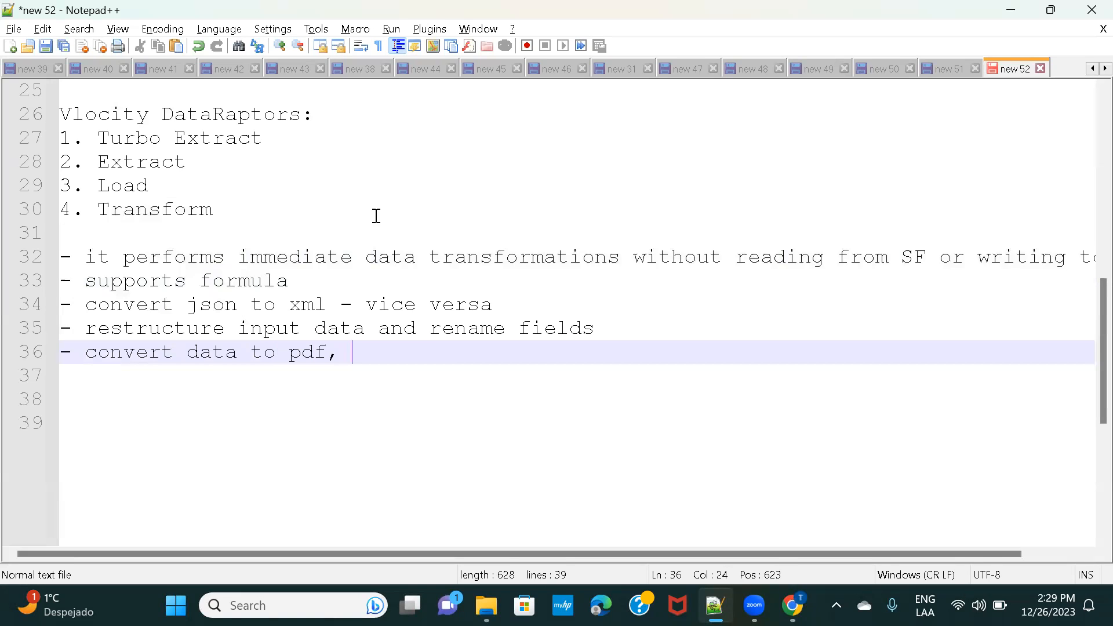
text(f)
key(BackSpace)
text(docusing)
key(BackSpace)
key(BackSpace)
text(gn, few docum)
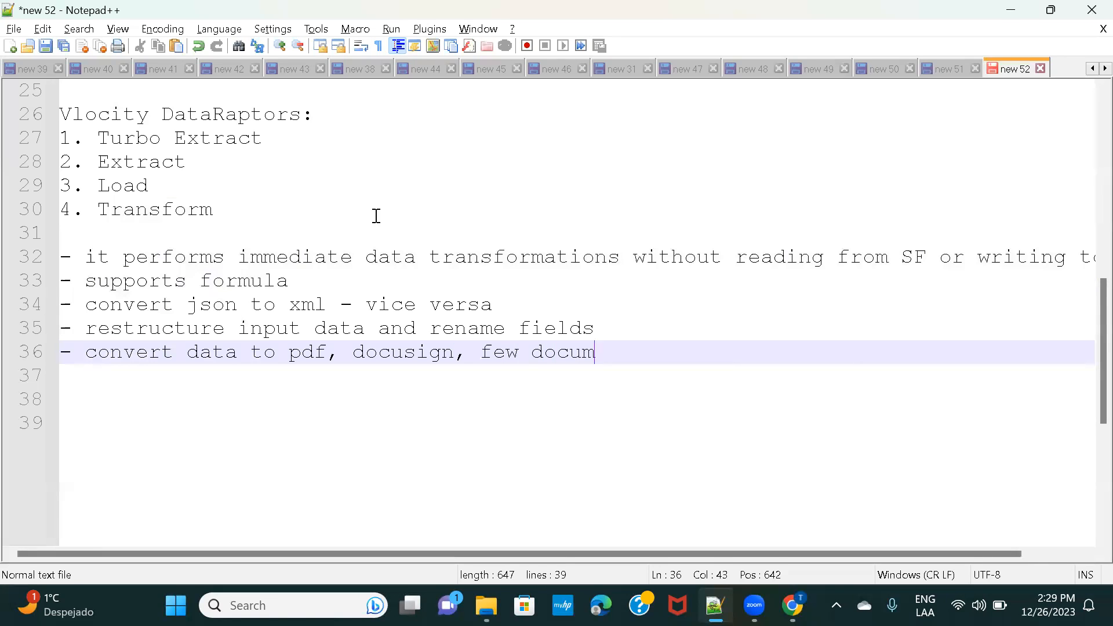
text(ent template formats)
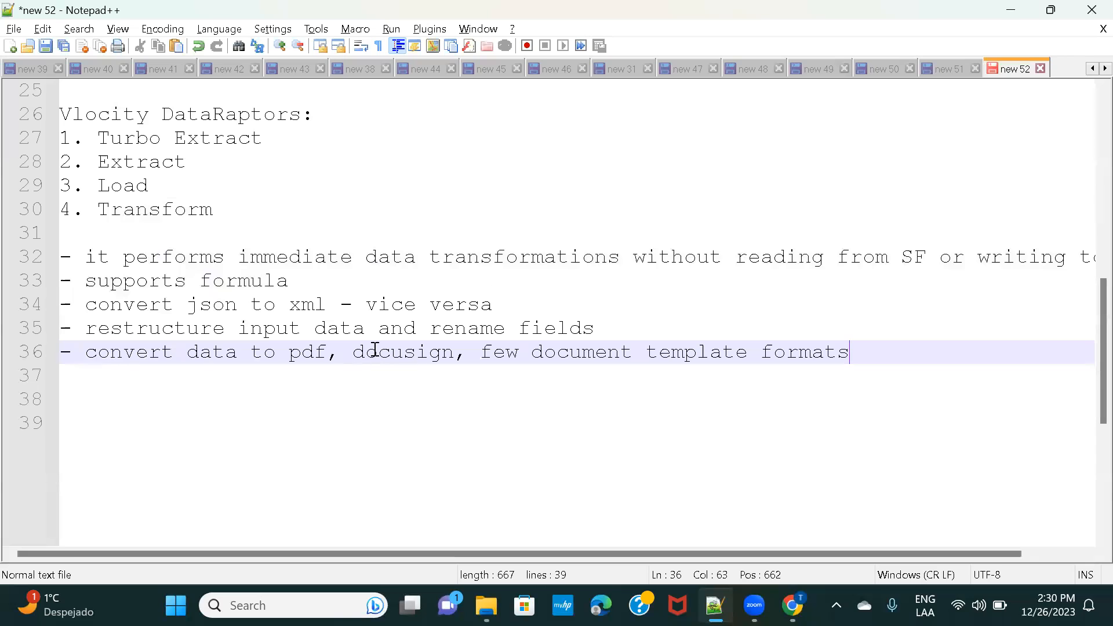
- Review the Transform notes, highlighting key words in the immediate transformation, formula, restructure and convert lines
double_click(345, 260)
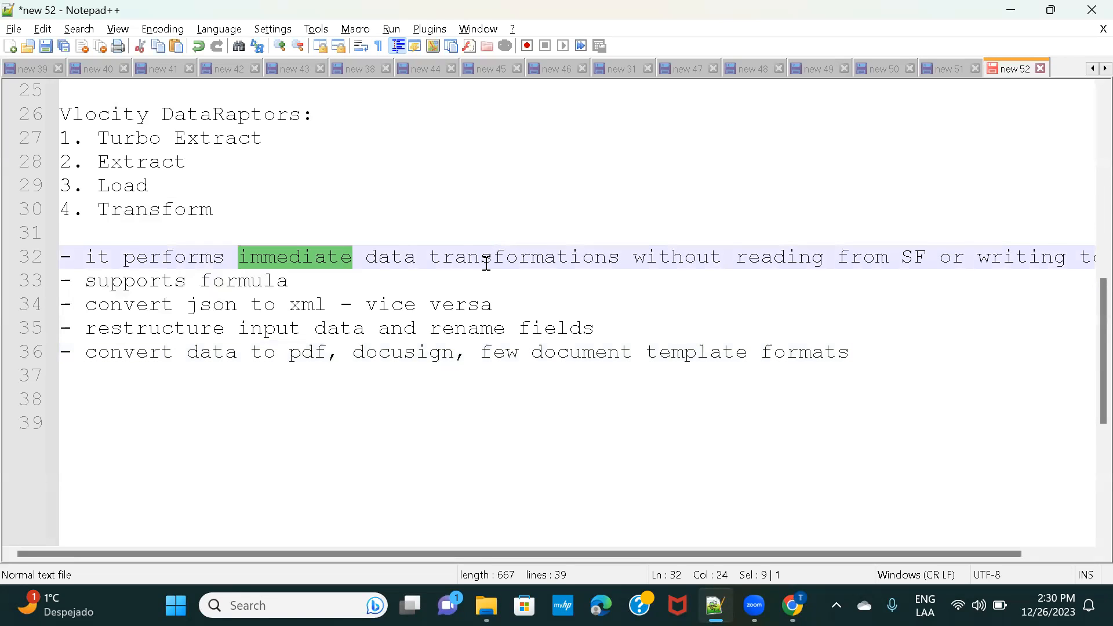
double_click(225, 282)
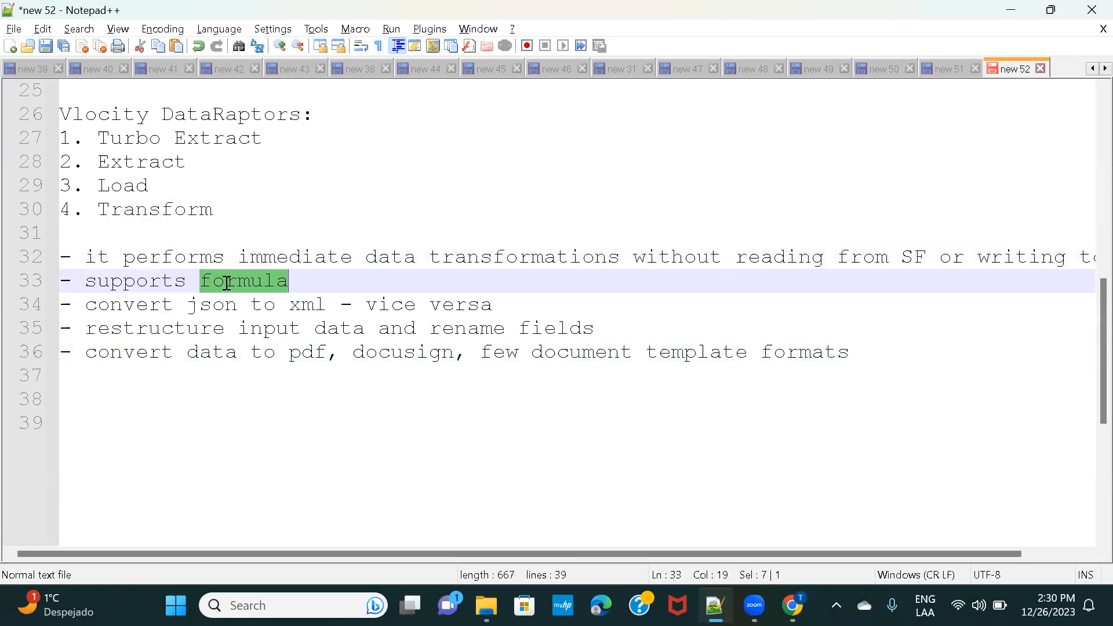
double_click(160, 334)
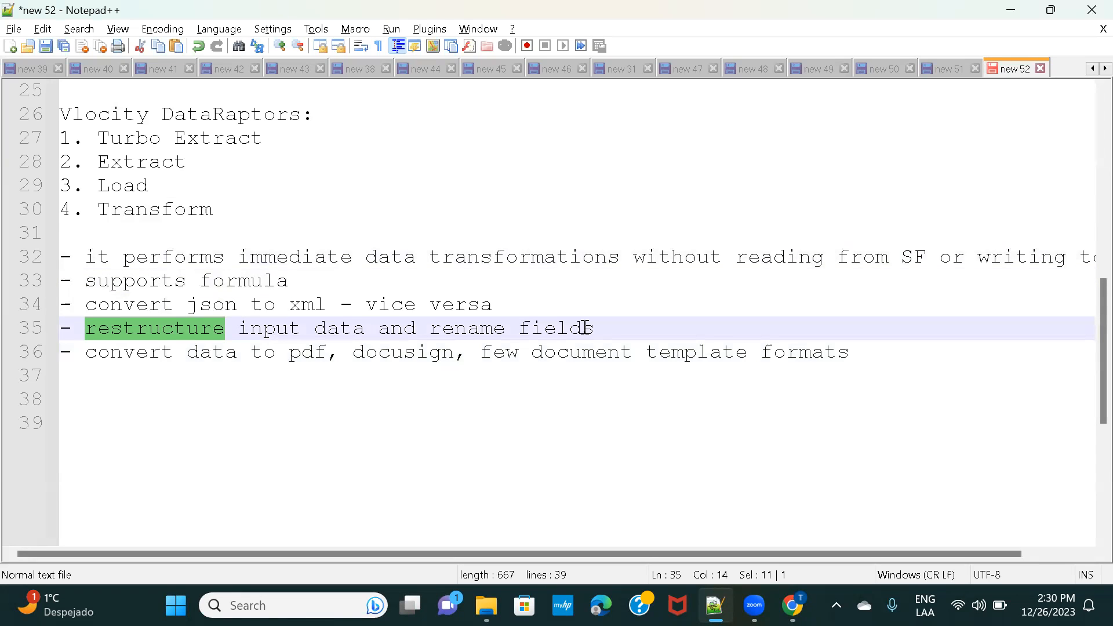
click(249, 350)
click(177, 354)
double_click(179, 354)
click(175, 355)
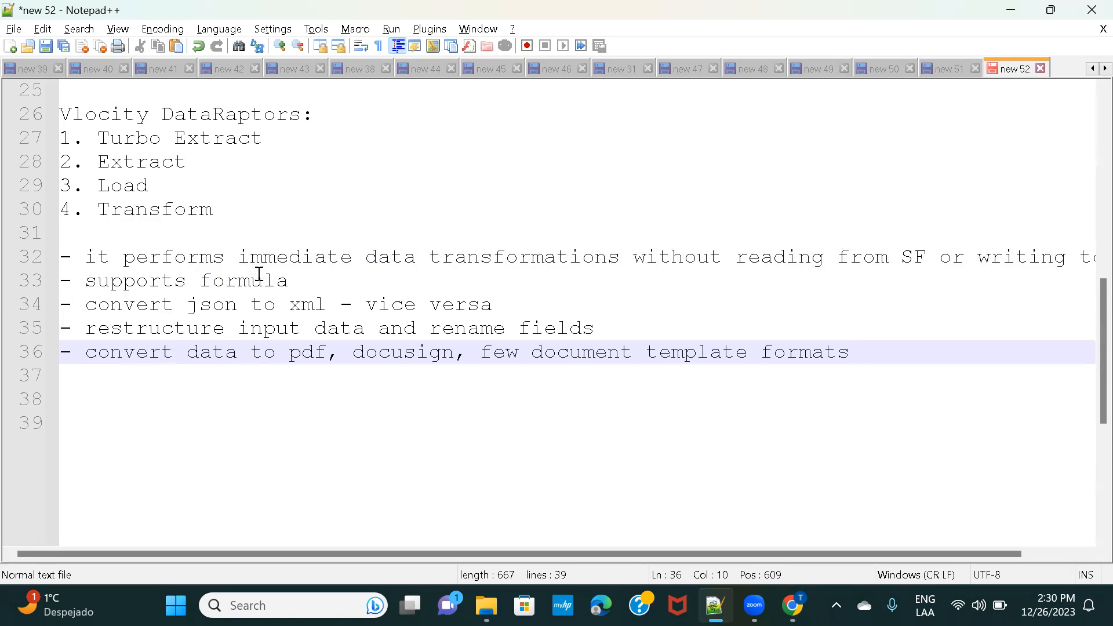
double_click(285, 262)
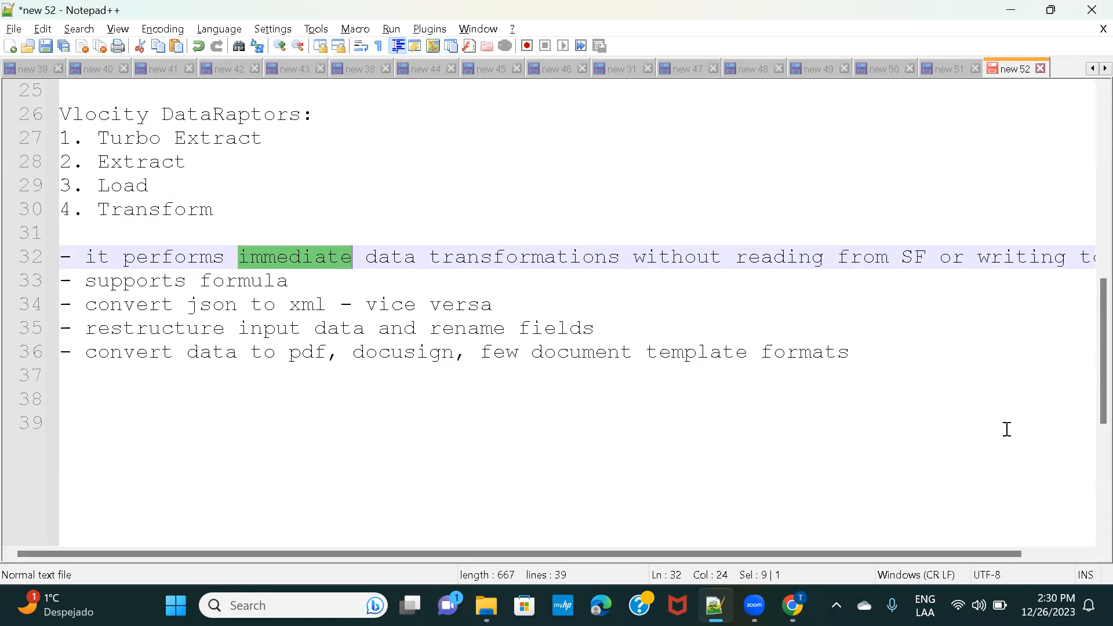
- Switch to Salesforce in Chrome and create an OmniStudio DataRaptor named DR_TransformExample1 with interface type Transform
mouse_move(793, 605)
click(707, 514)
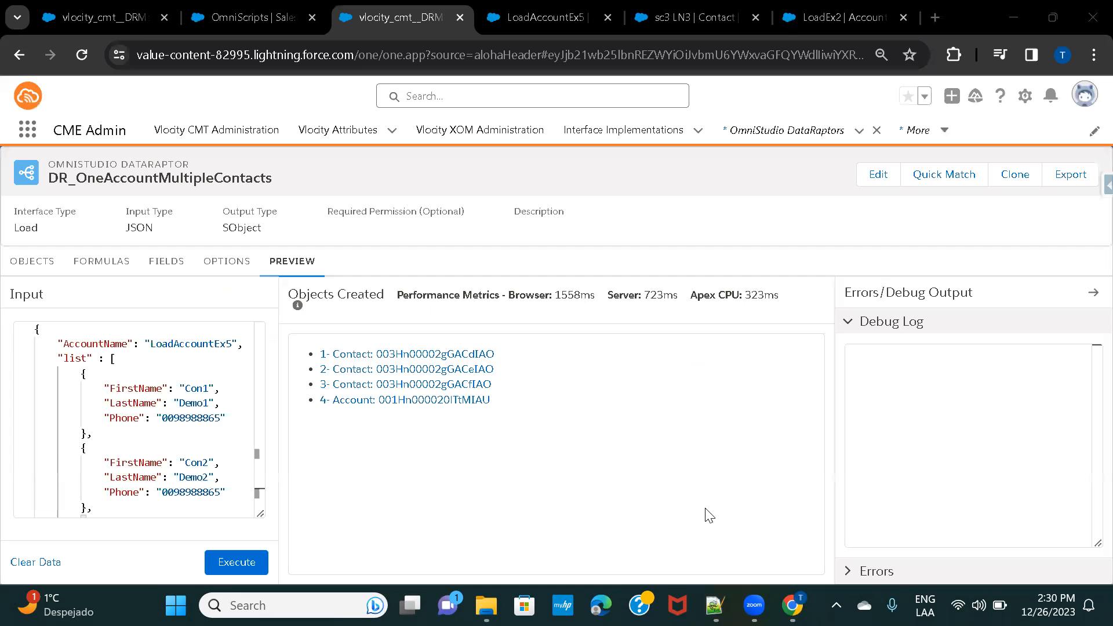
click(758, 132)
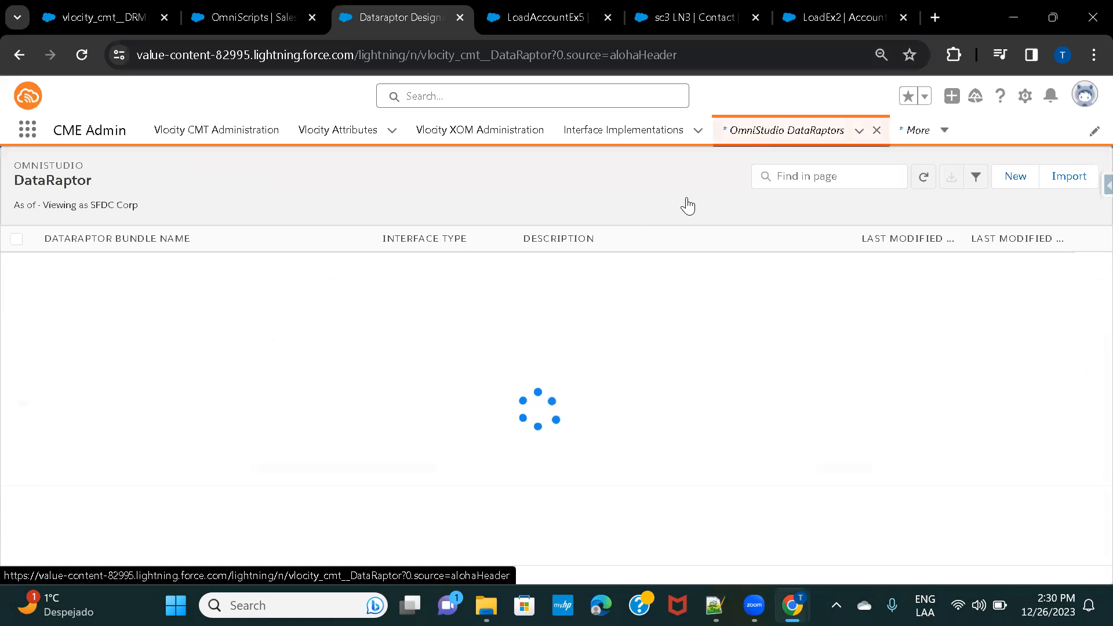
click(1017, 178)
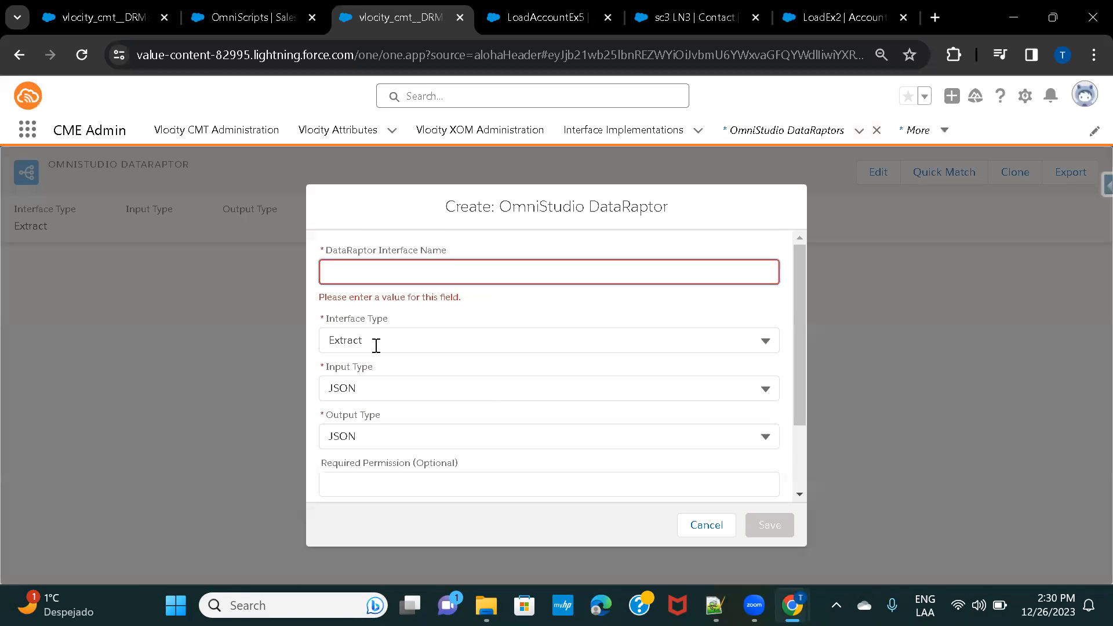
text(DR)
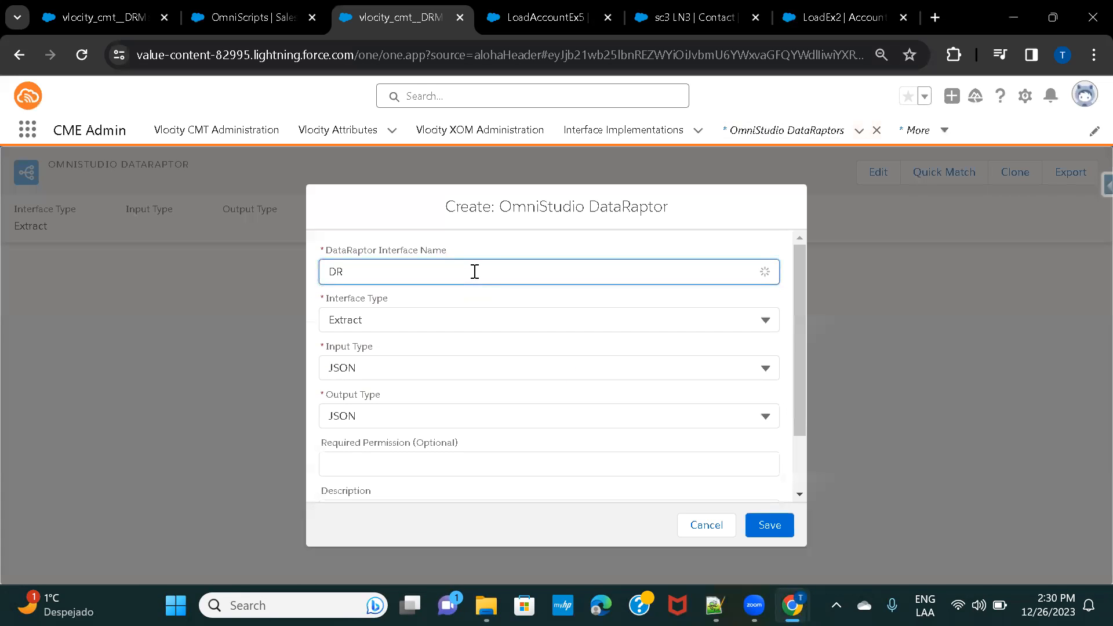
text(_Transfor)
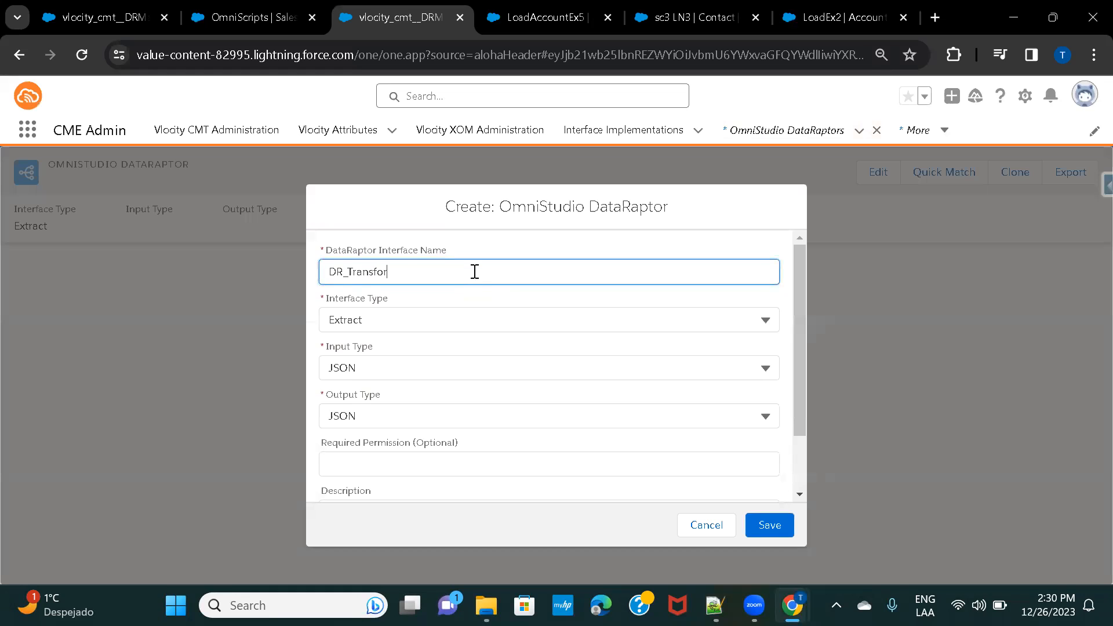
text(mExample1)
click(415, 312)
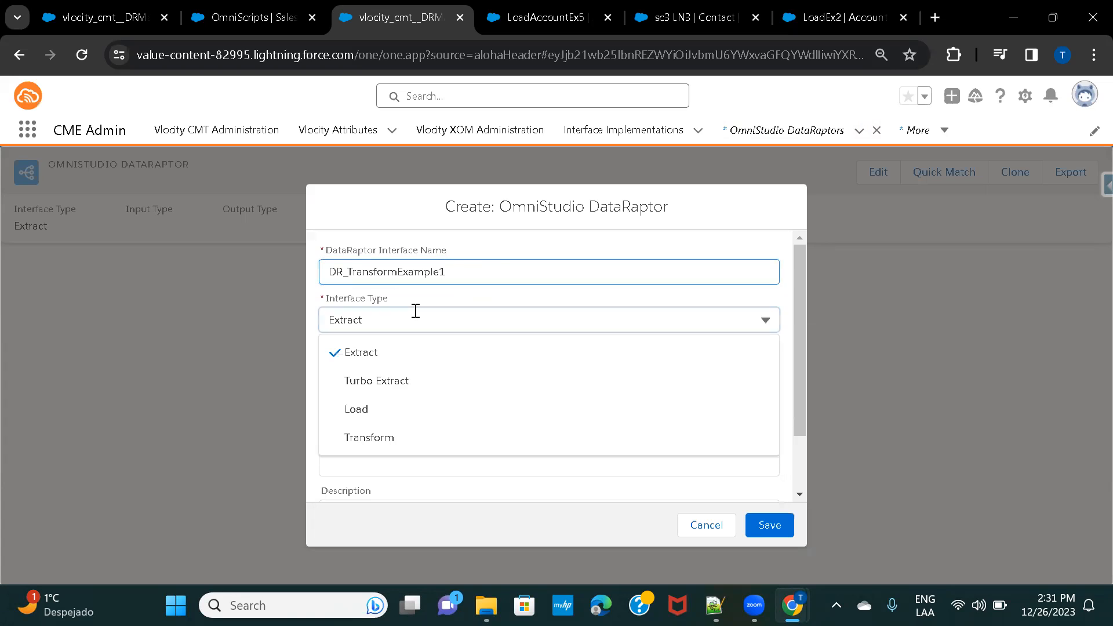
click(375, 441)
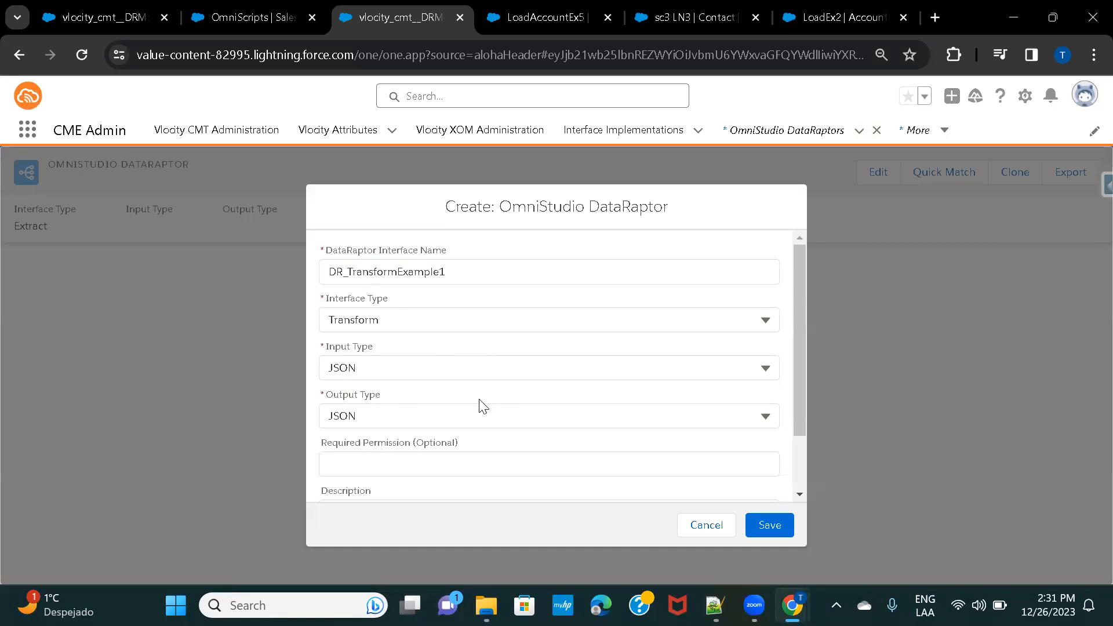
scroll(412, 426, down, 2)
click(766, 525)
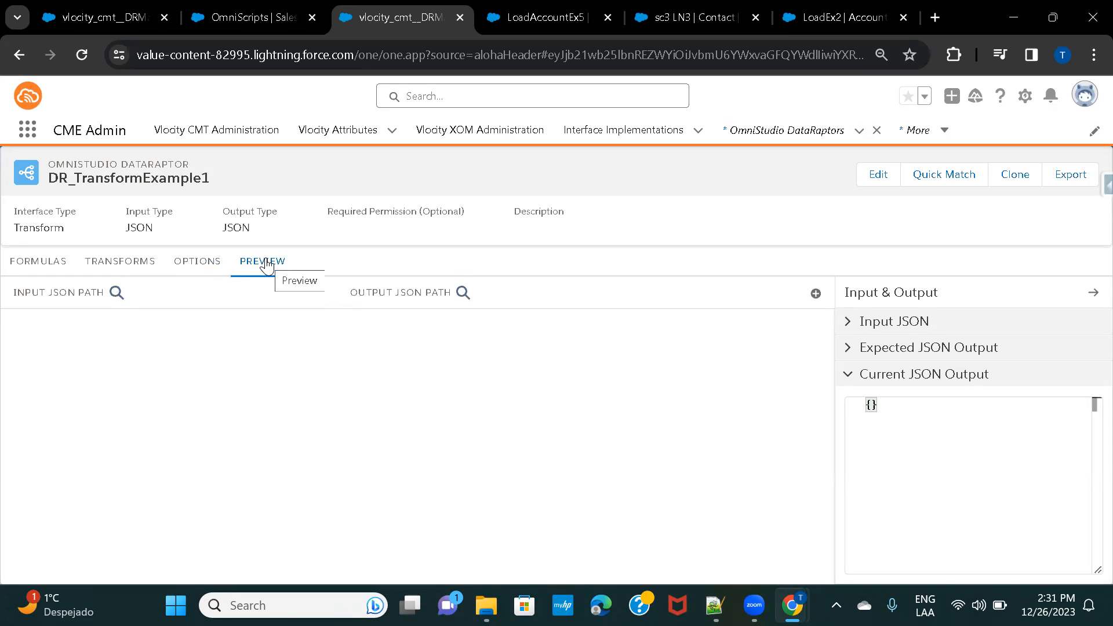
- Add a transform mapping to DR_TransformExample1 and set its input JSON path to Contact:Name
click(22, 265)
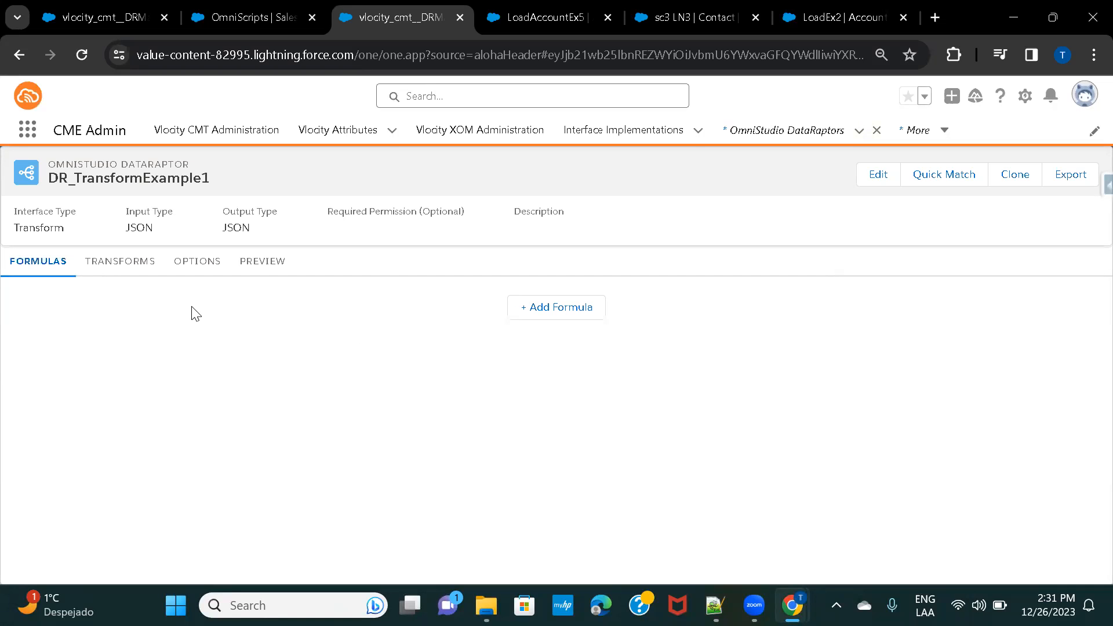
click(129, 267)
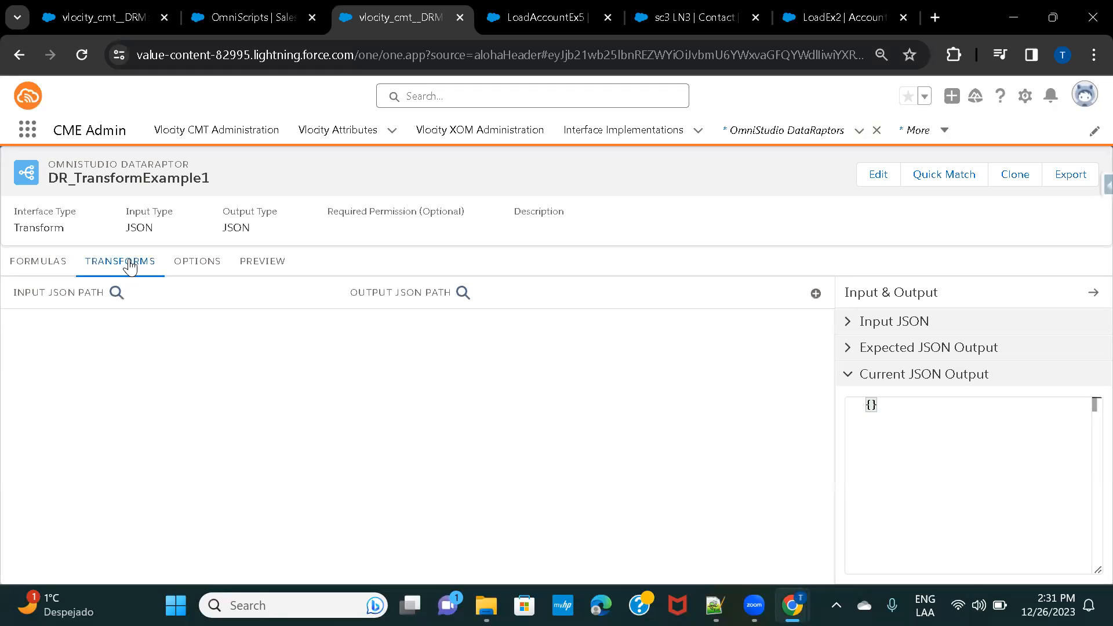
click(815, 296)
click(122, 341)
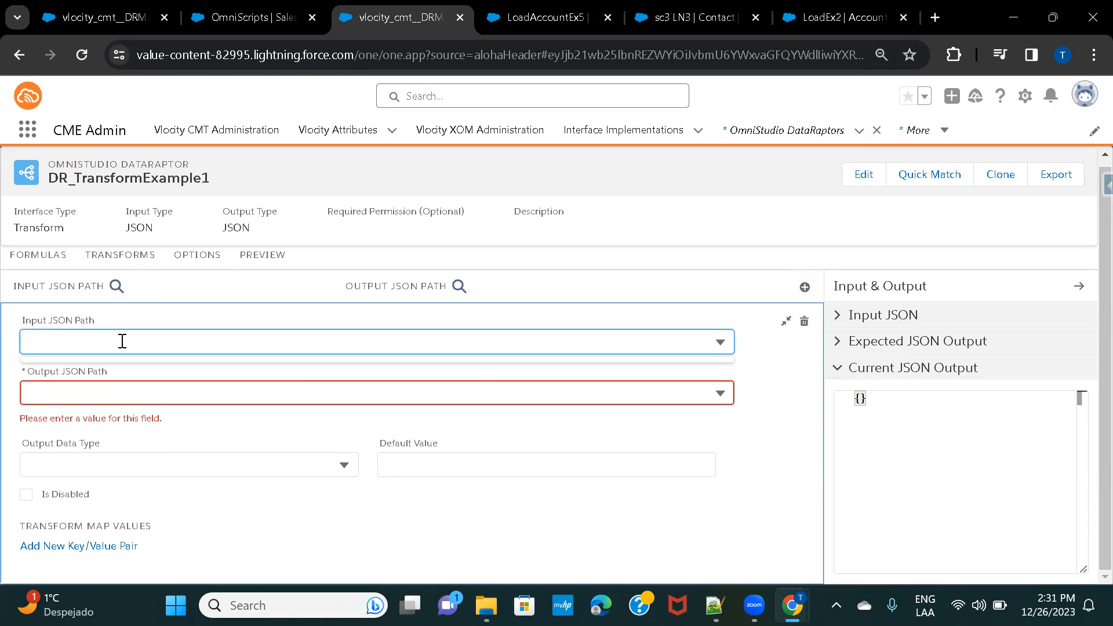
text(Con)
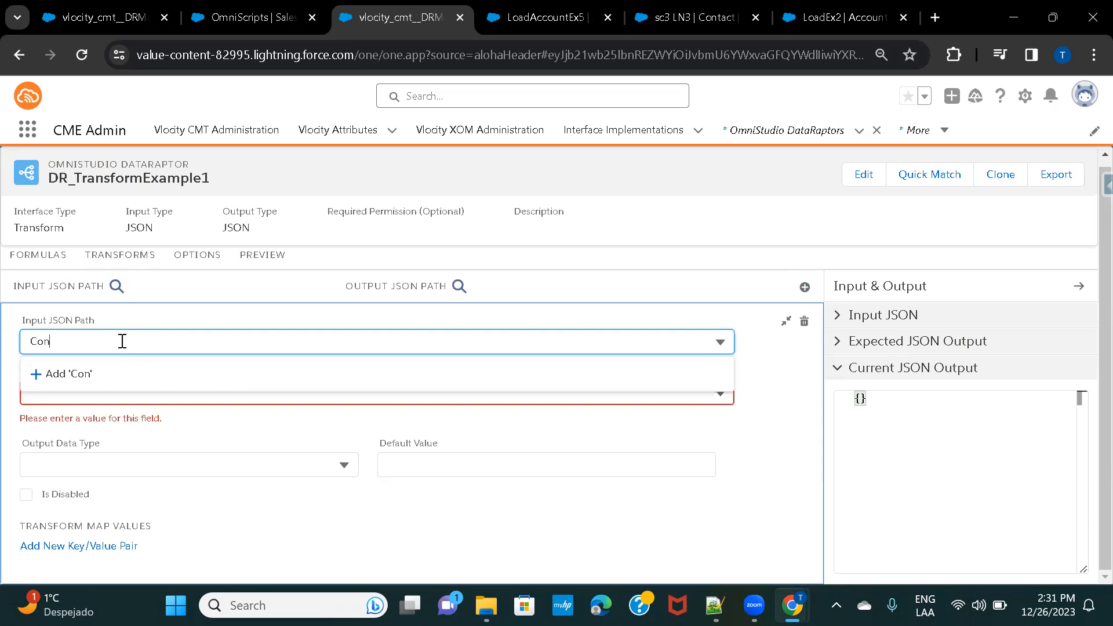
text(tact:Name)
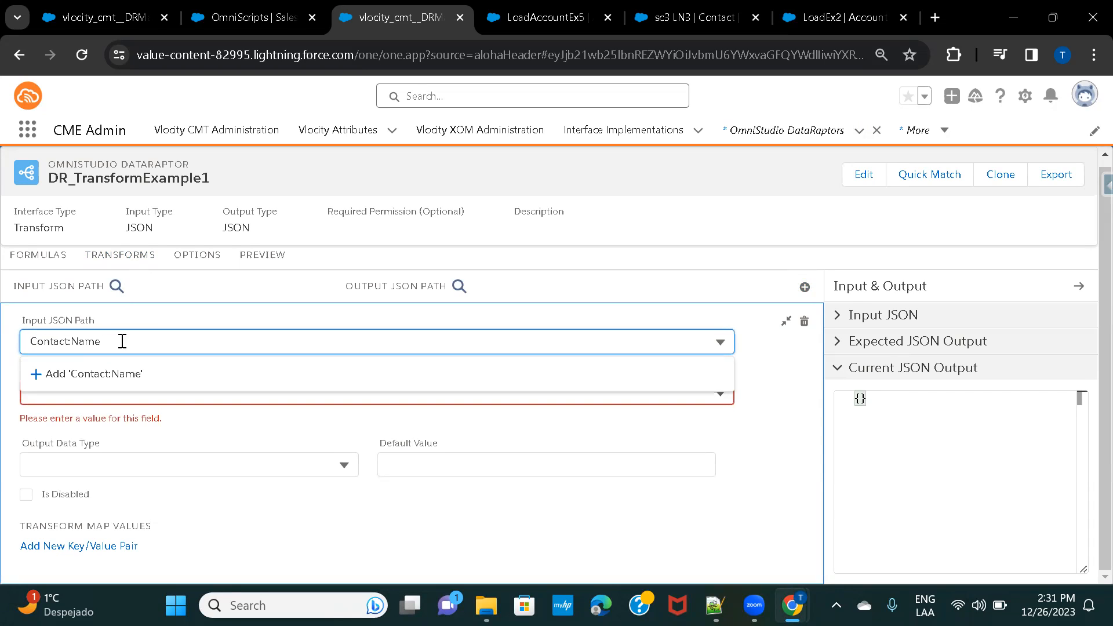
click(121, 373)
- Set the output JSON path of the Contact:Name mapping to Details:Name
click(80, 397)
text(P)
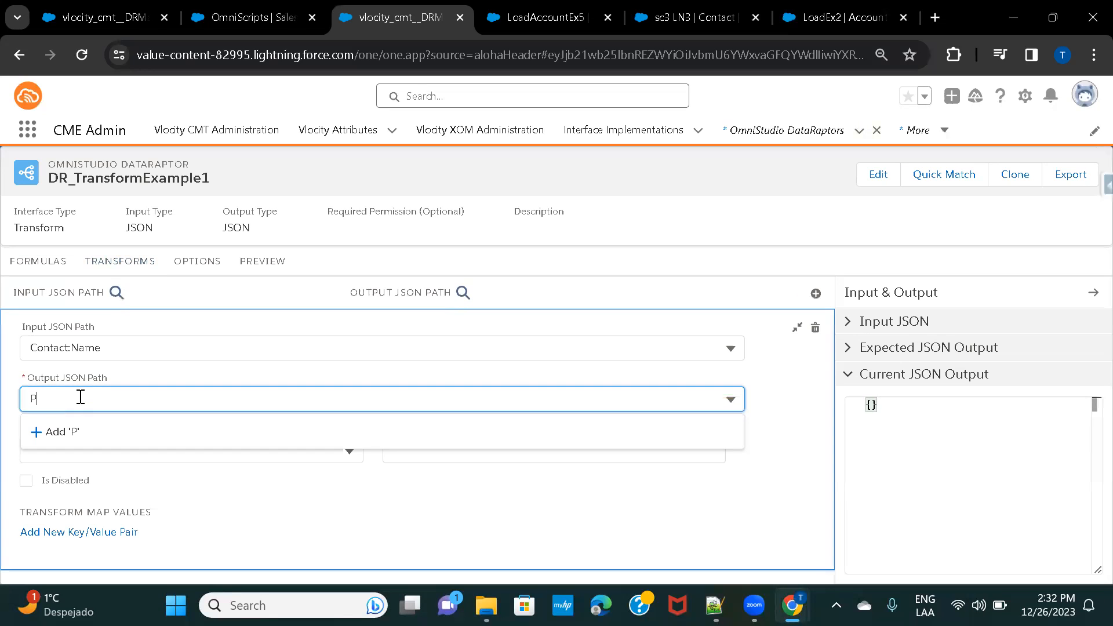
text(ersonalDetails)
click(72, 398)
key(ctrl+BackSpace)
text(:Name)
click(97, 432)
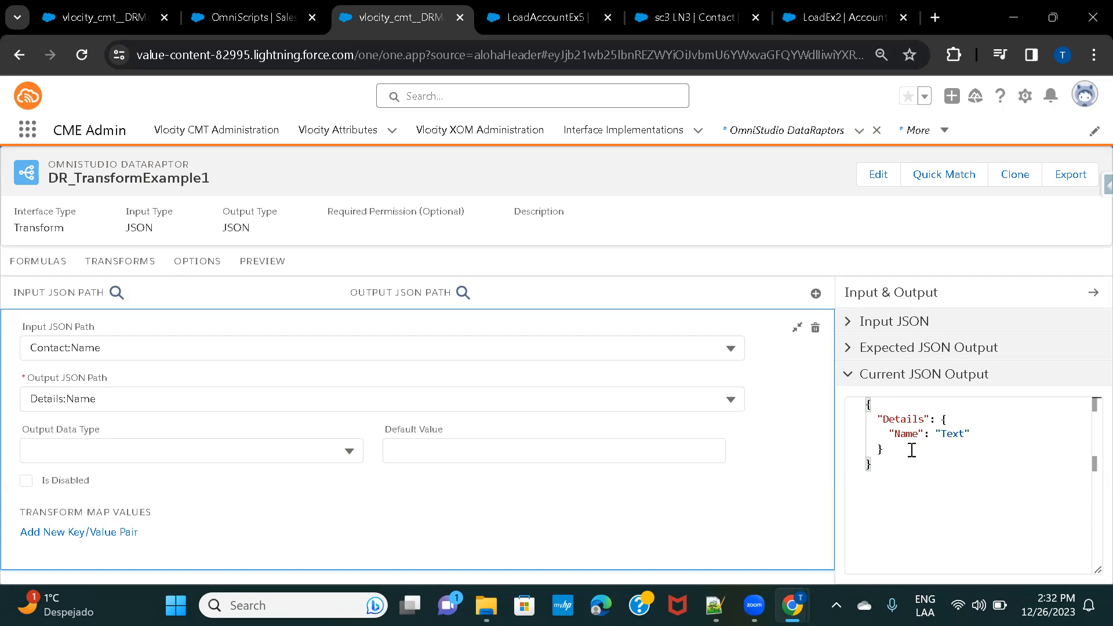
- Add a second transform mapping from input JSON path Contact:Phone to output JSON path Details:Phone
click(815, 295)
click(207, 356)
text(Contact:)
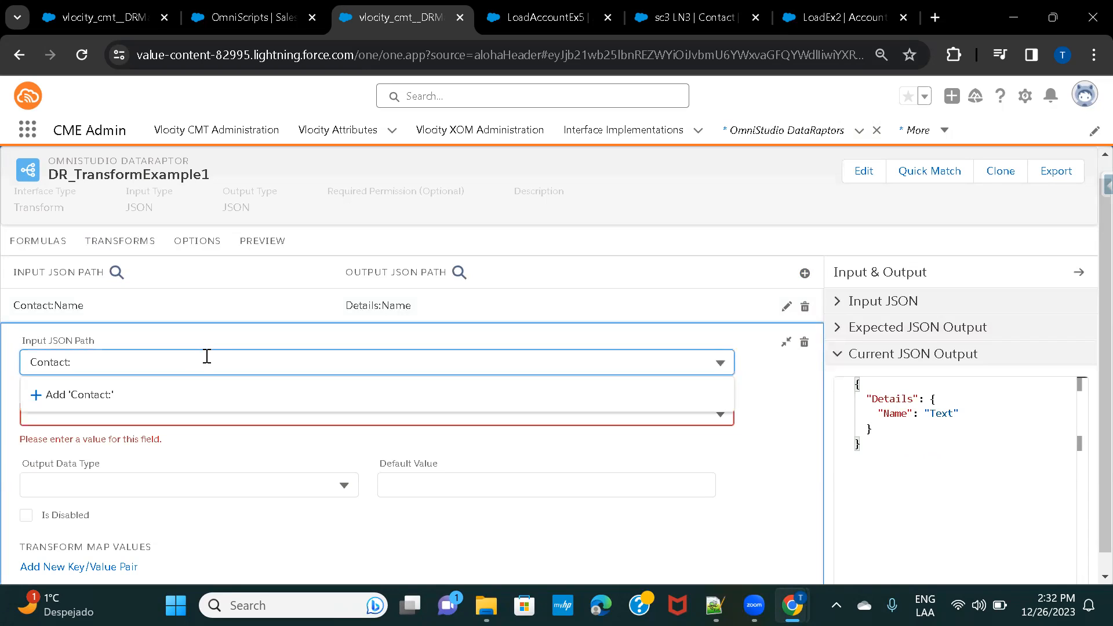
text(Phone)
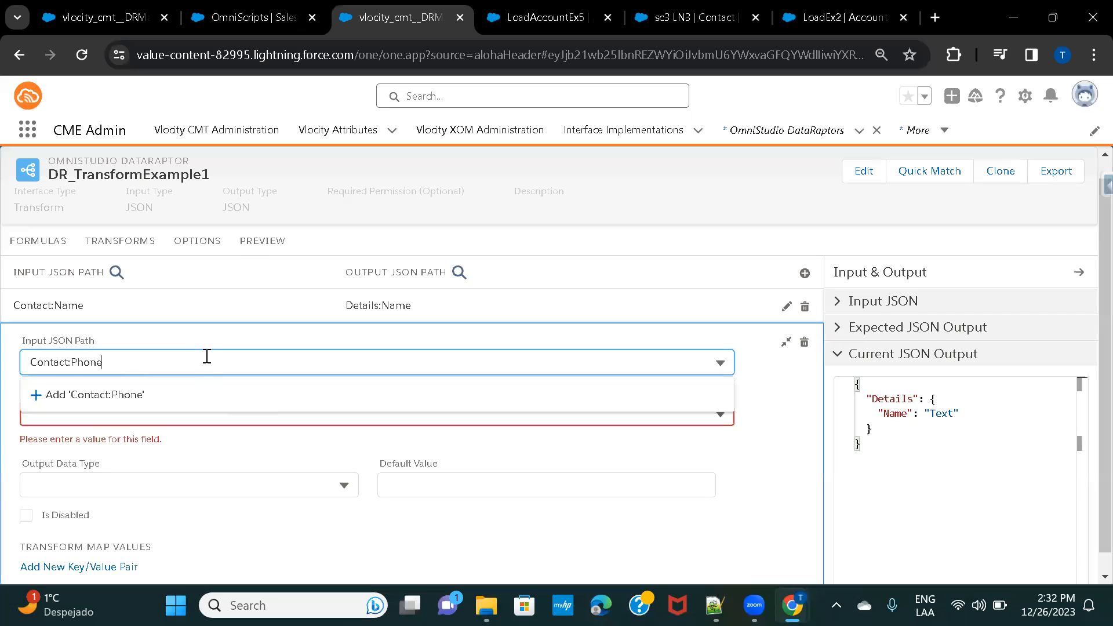
click(125, 404)
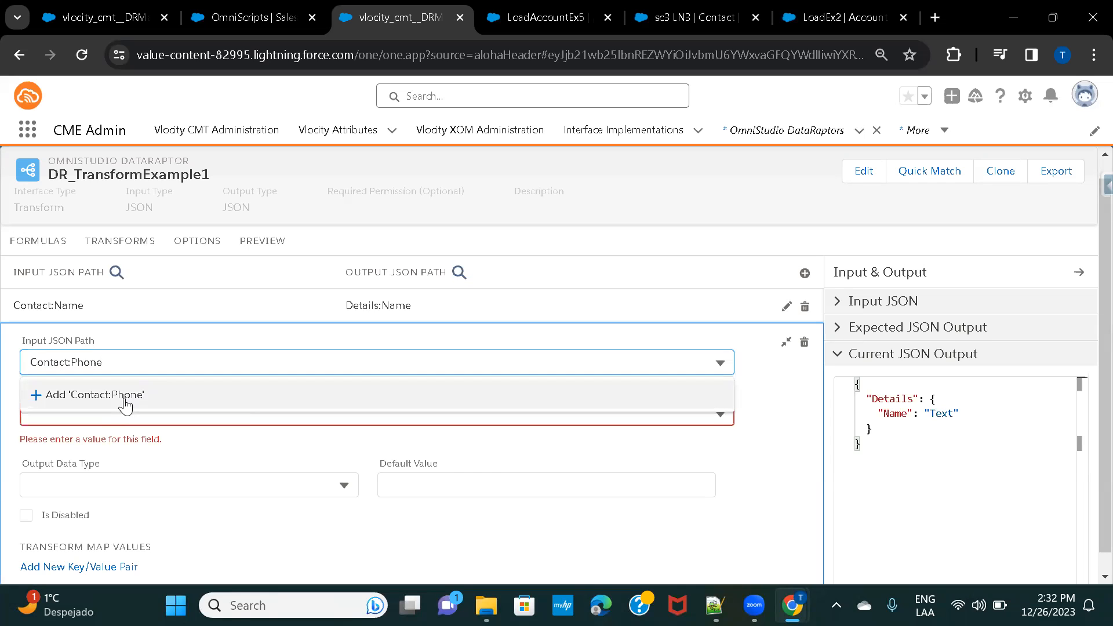
click(89, 413)
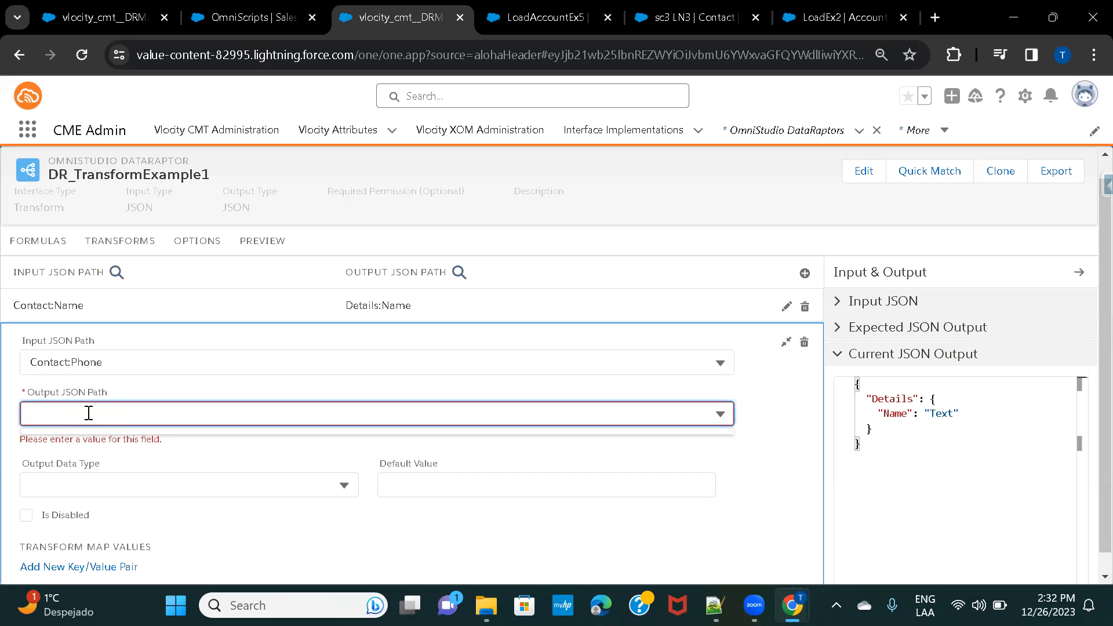
text(Details)
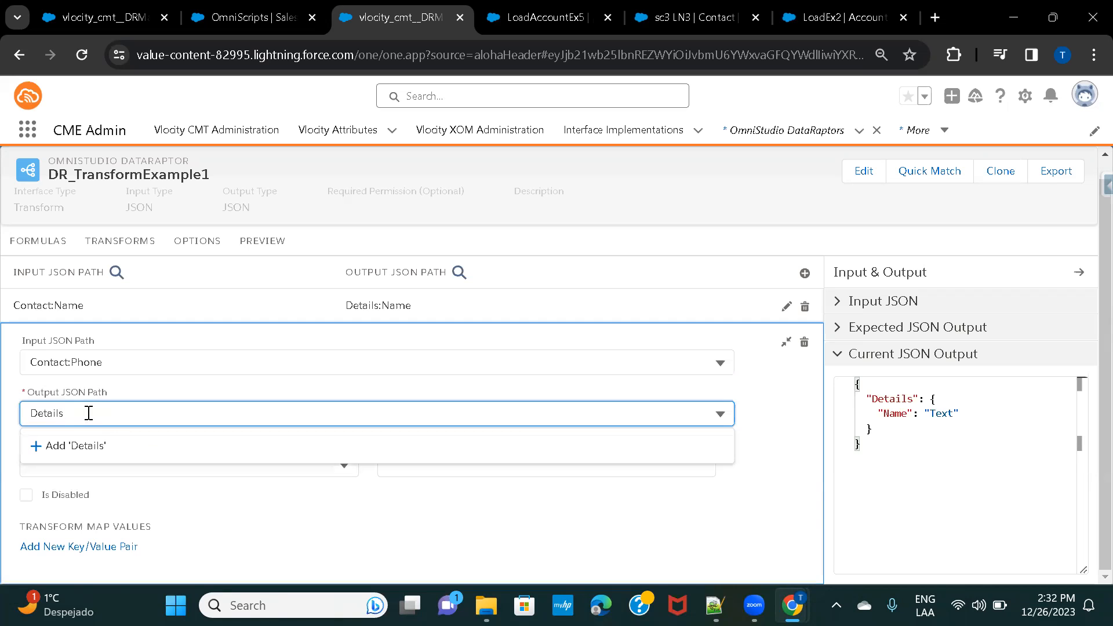
text(:Phone)
click(785, 343)
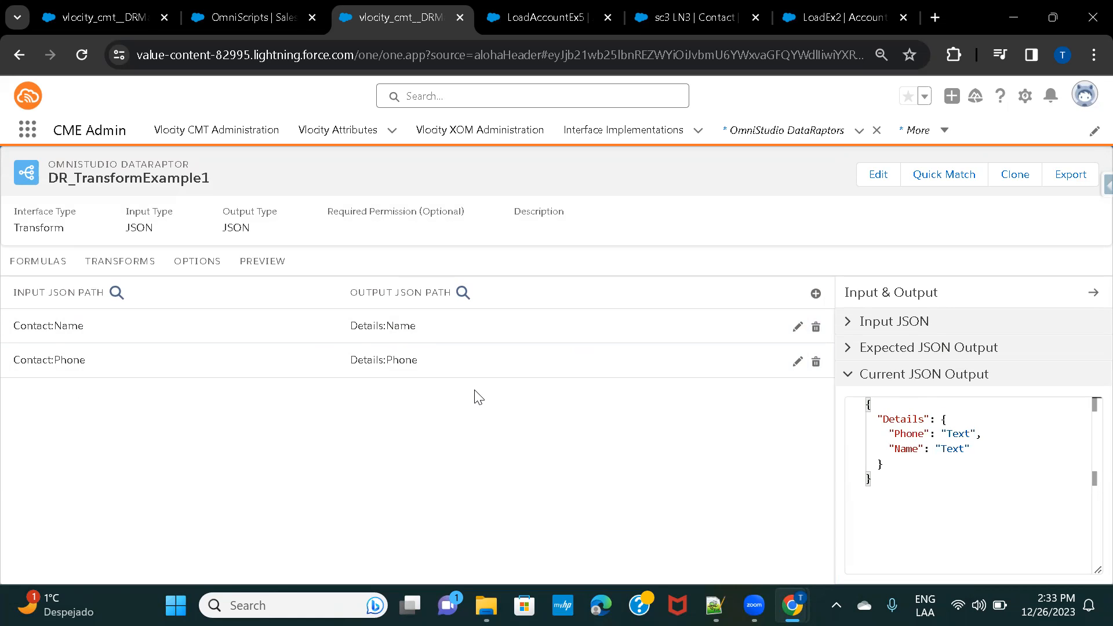
- Copy the FirstName, LastName and Phone JSON block from the Notepad++ notes and paste it as the DataRaptor's preview input in Chrome
click(262, 266)
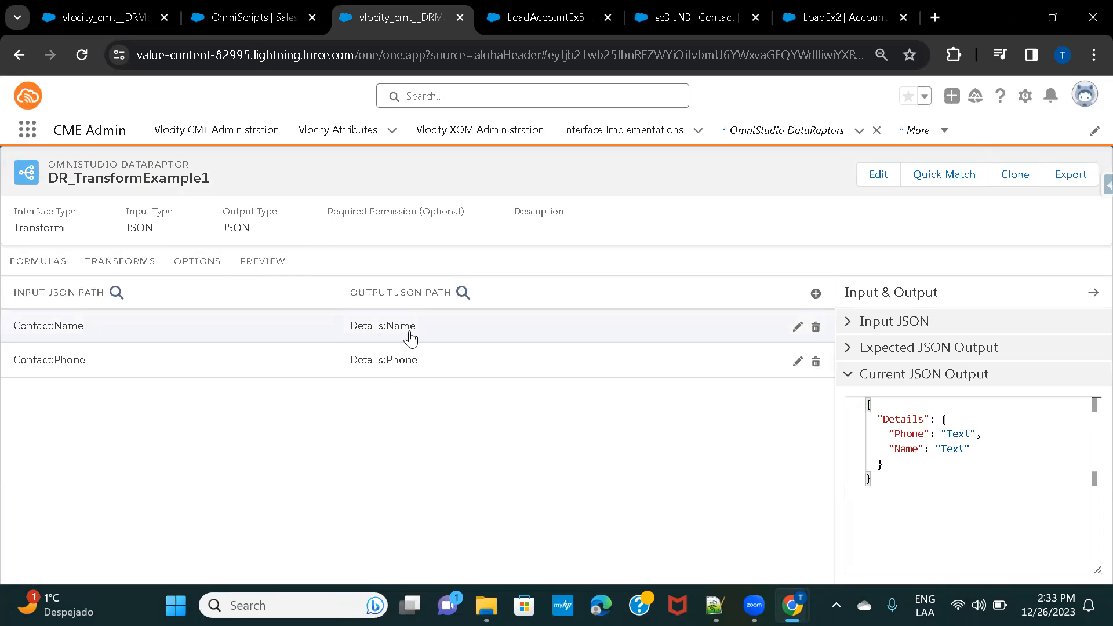
click(261, 271)
click(122, 352)
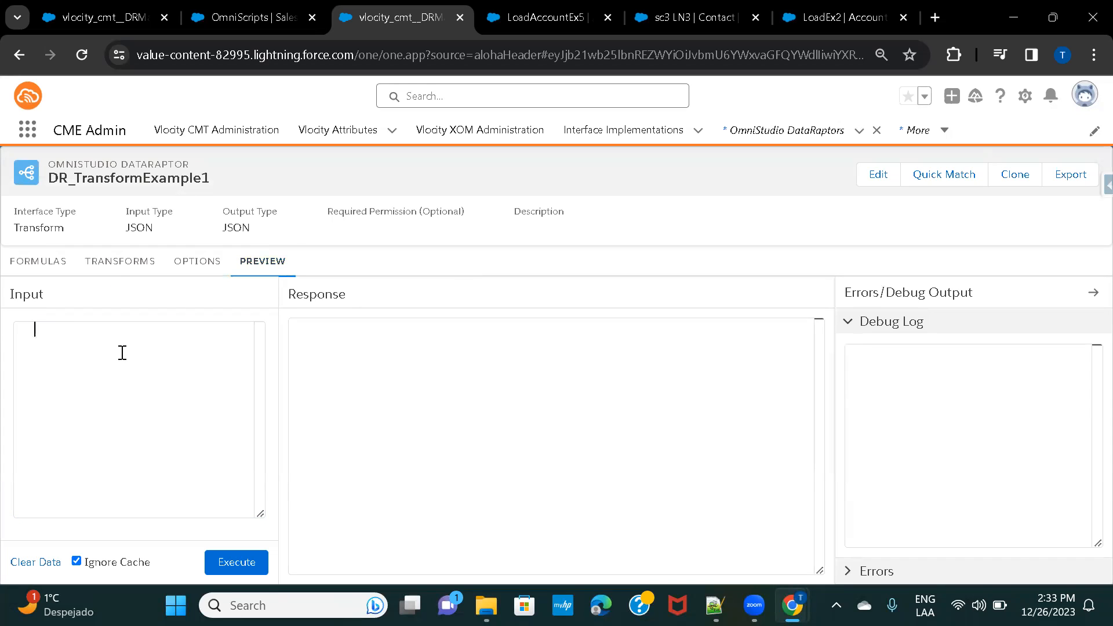
text({)
key(Return)
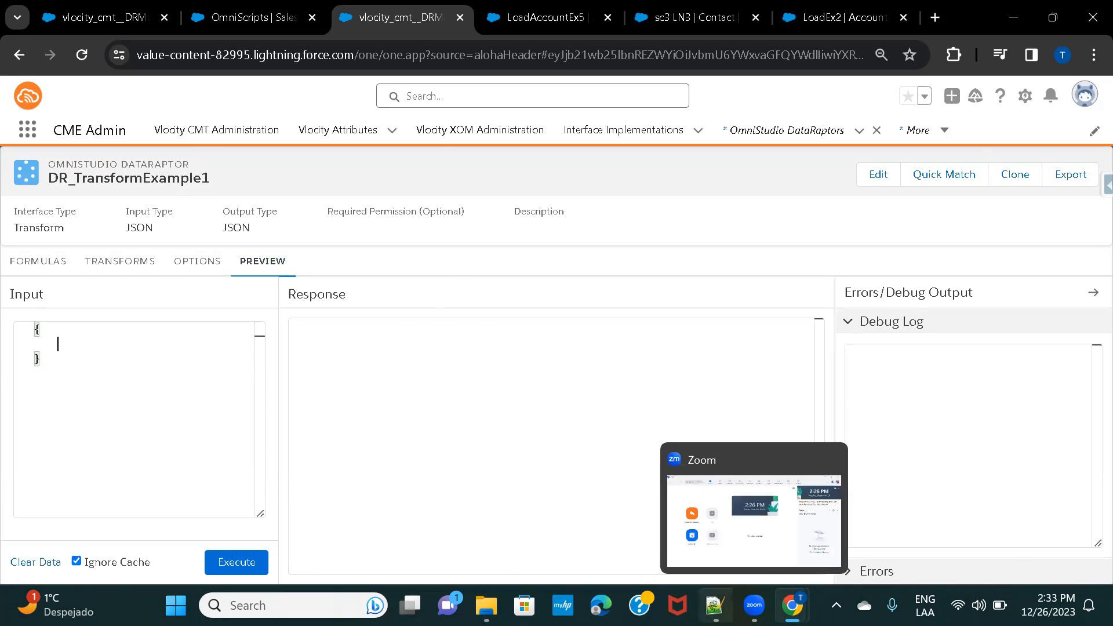
click(716, 606)
scroll(292, 205, up, 2)
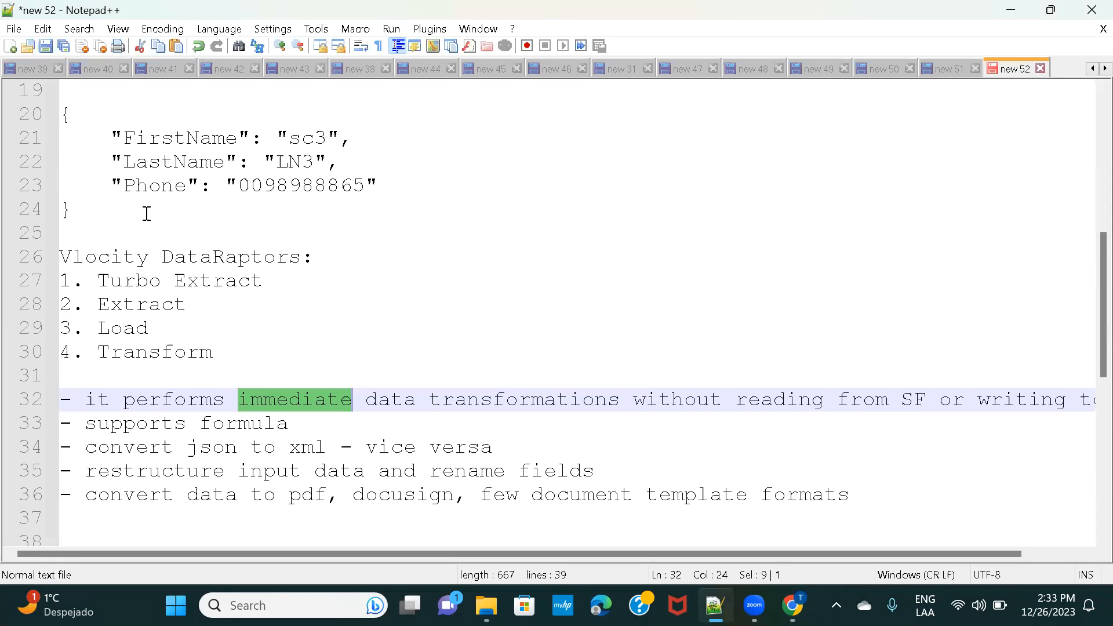
drag(98, 213, 39, 124)
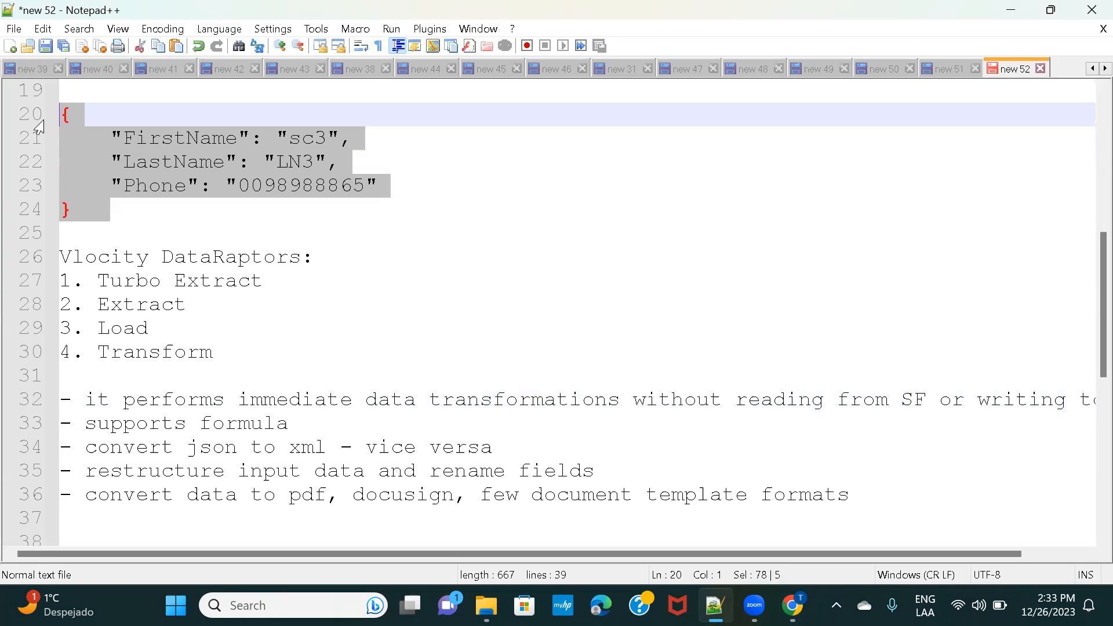
key(alt+Tab)
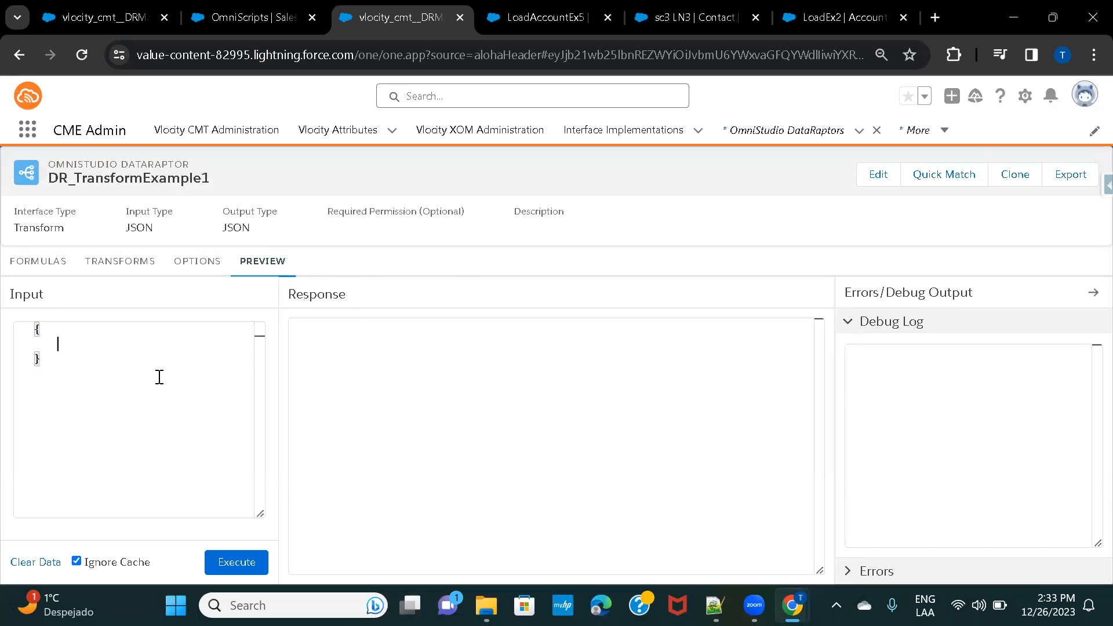
key(ctrl+a)
key(ctrl+v)
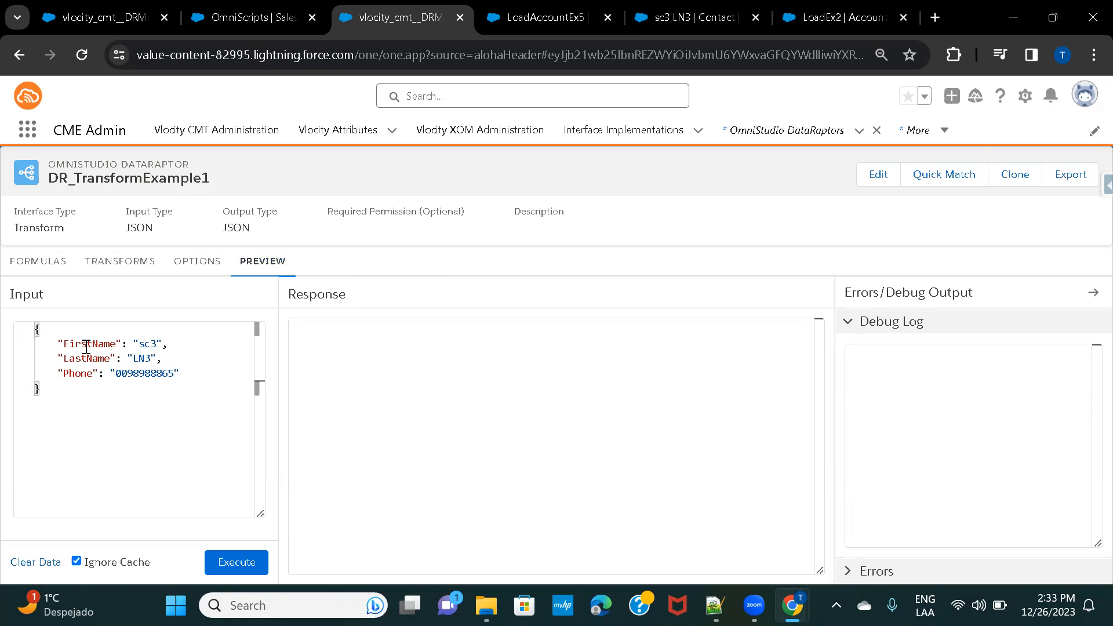
- Rename the FirstName key to Name and remove the LastName line in the preview input, following the transform mappings
click(105, 265)
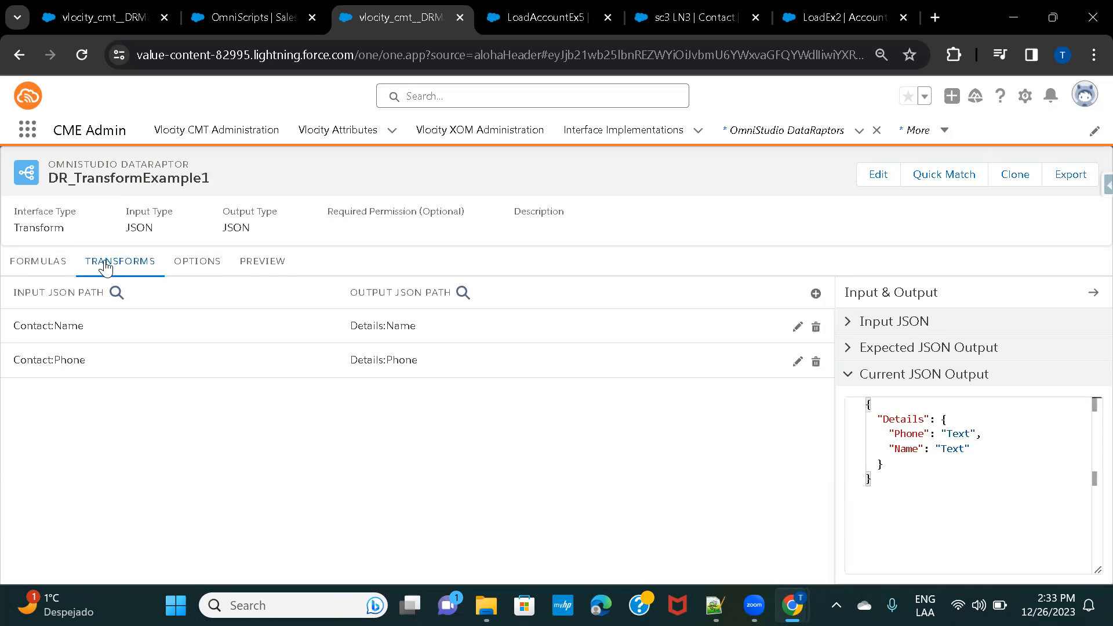
click(259, 265)
double_click(76, 344)
text(Name)
mouse_move(171, 355)
mouse_down()
mouse_move(141, 348)
mouse_move(159, 348)
mouse_up()
key(BackSpace)
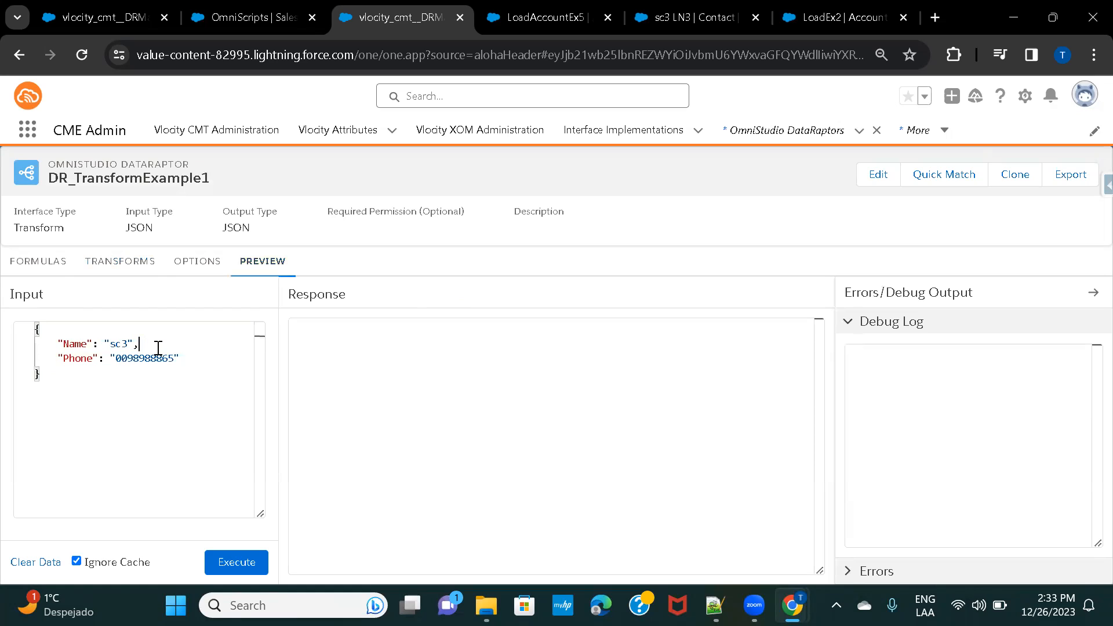
- Replace the value of the Name key in the preview input with a sample first name
click(127, 344)
key(BackSpace)
key(BackSpace)
key(BackSpace)
key(BackSpace)
key(BackSpace)
text(David)
- Nest the Name and Phone object inside an outer pair of braces in the preview input
click(128, 268)
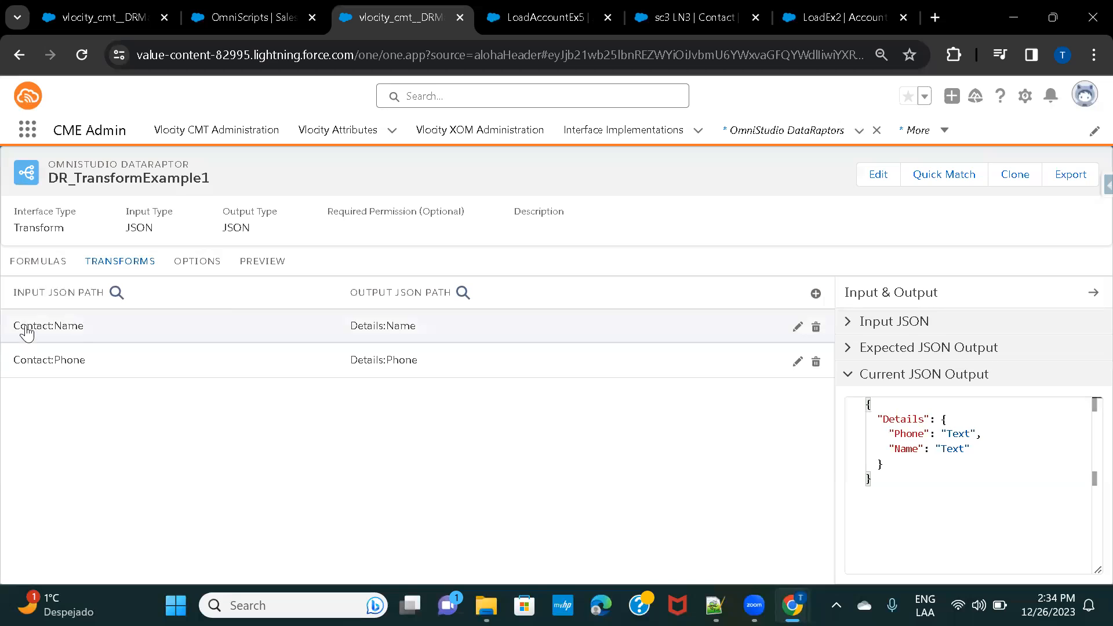
click(250, 260)
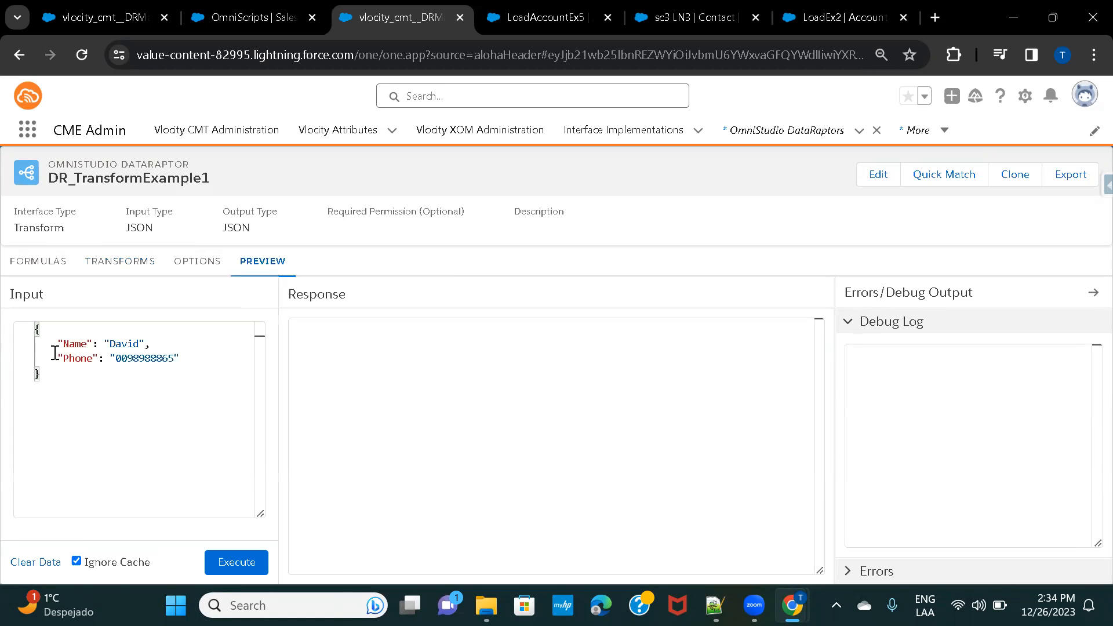
click(37, 335)
text({}{)
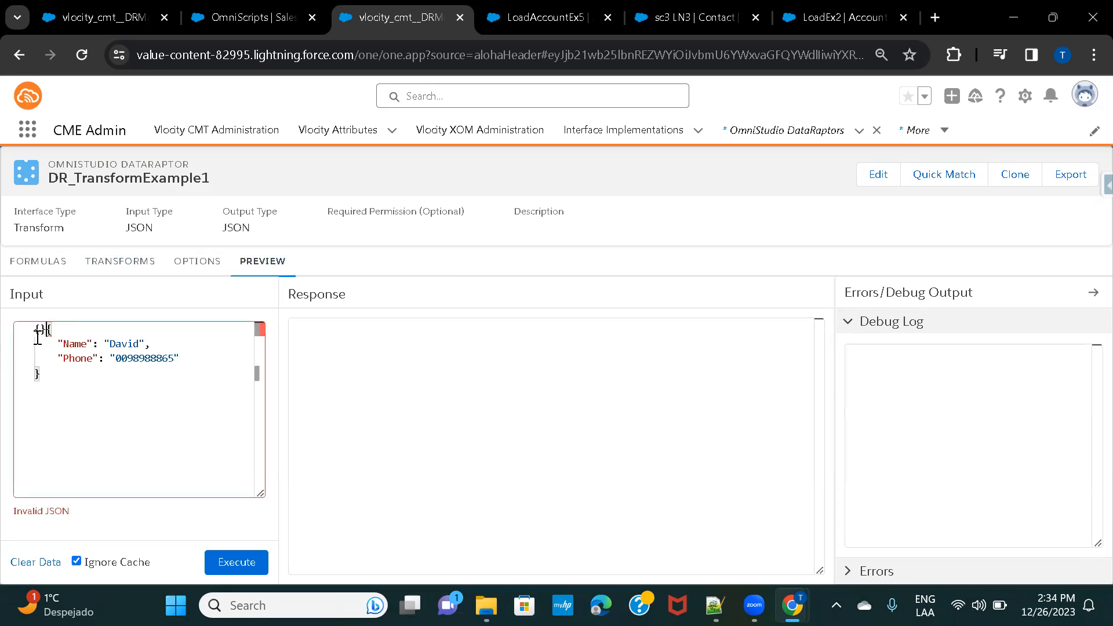
key(Return)
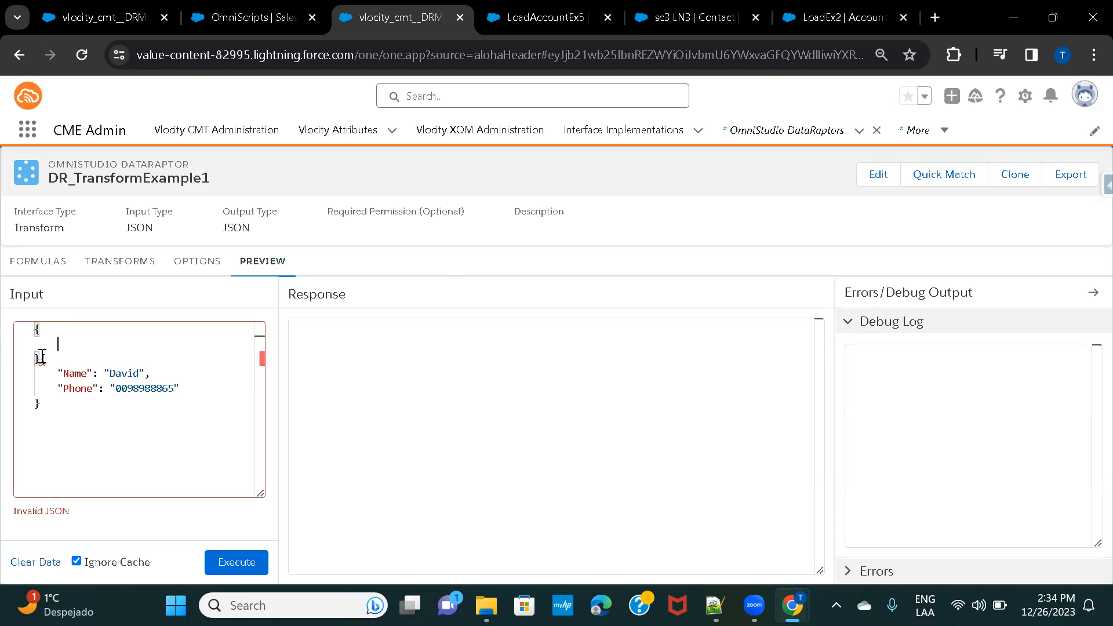
mouse_move(41, 365)
mouse_down()
mouse_move(54, 407)
mouse_move(40, 363)
mouse_up()
key(ctrl+c)
click(54, 411)
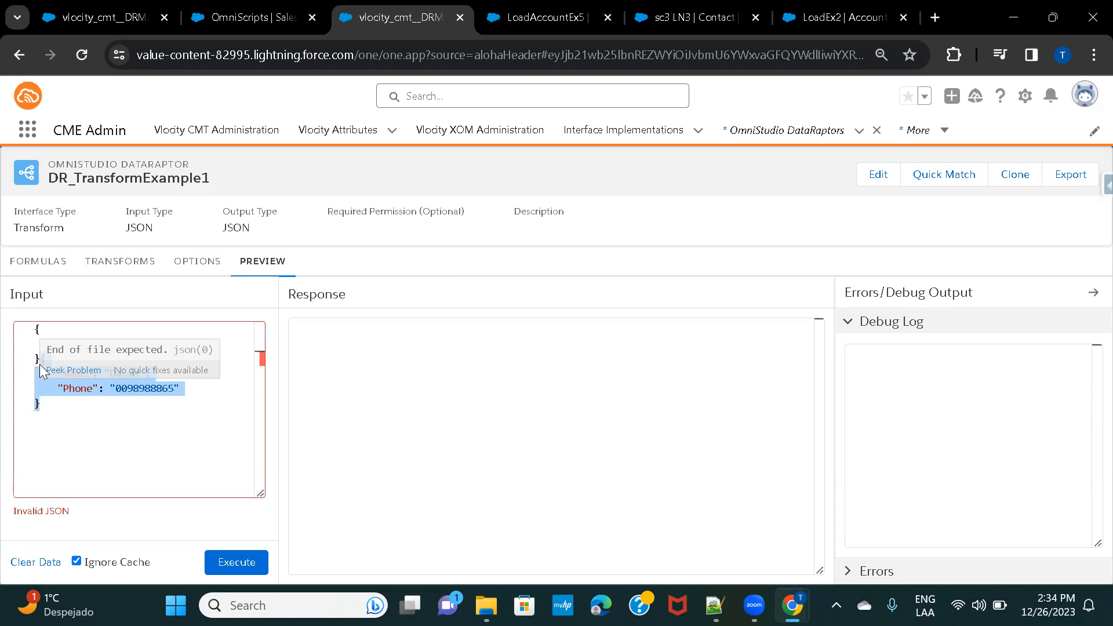
key(BackSpace)
click(59, 348)
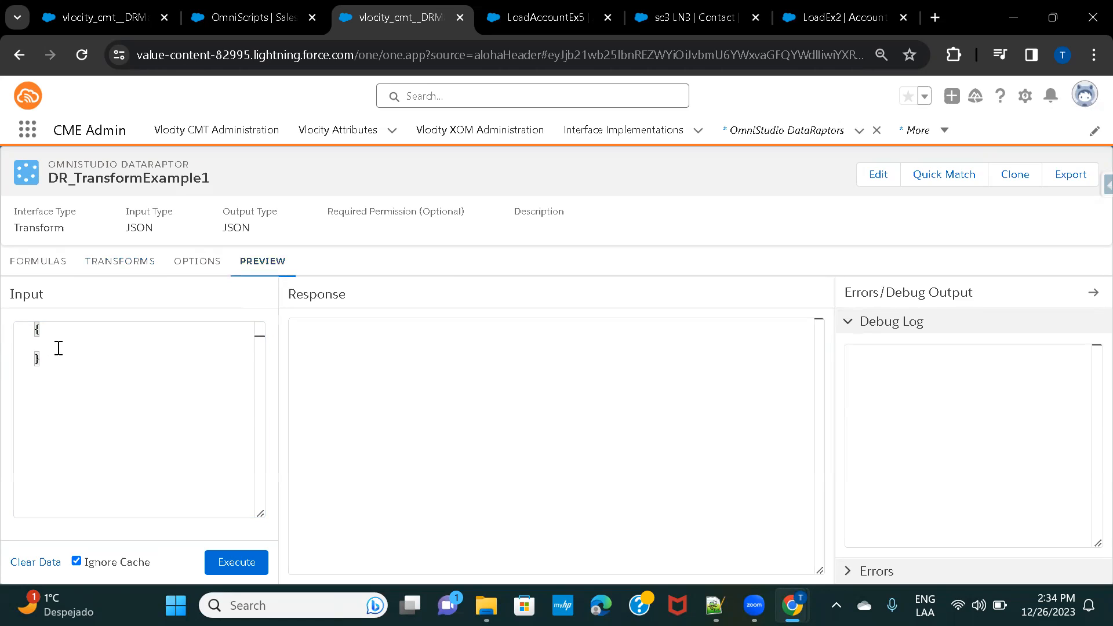
key(ctrl+v)
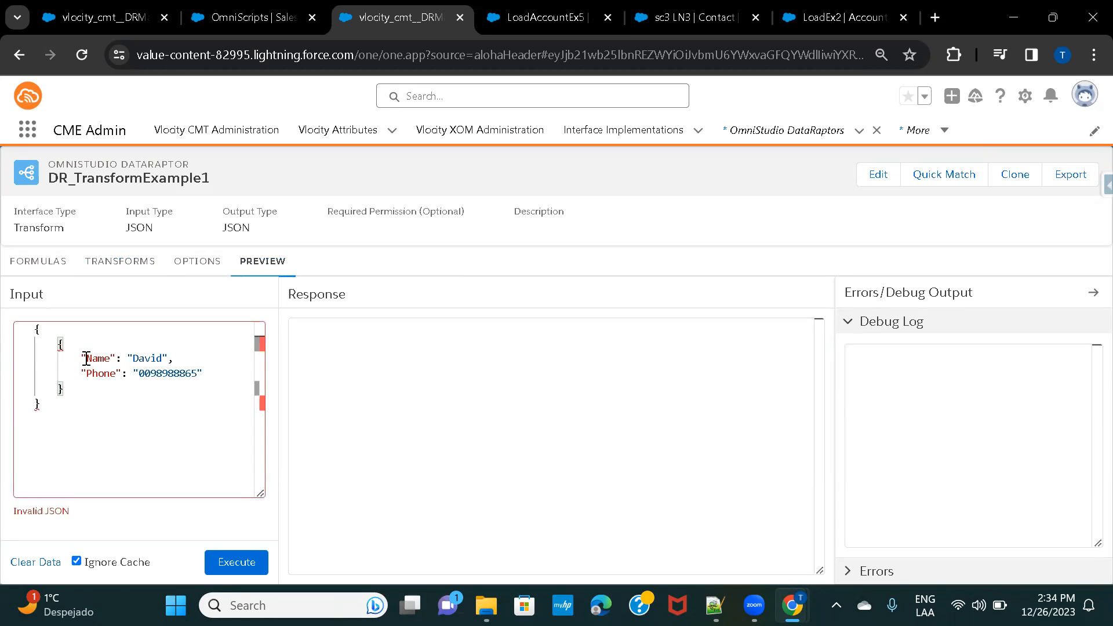
- Add the key "Contact" with a colon in front of the inner Name and Phone object
drag(82, 359, 114, 358)
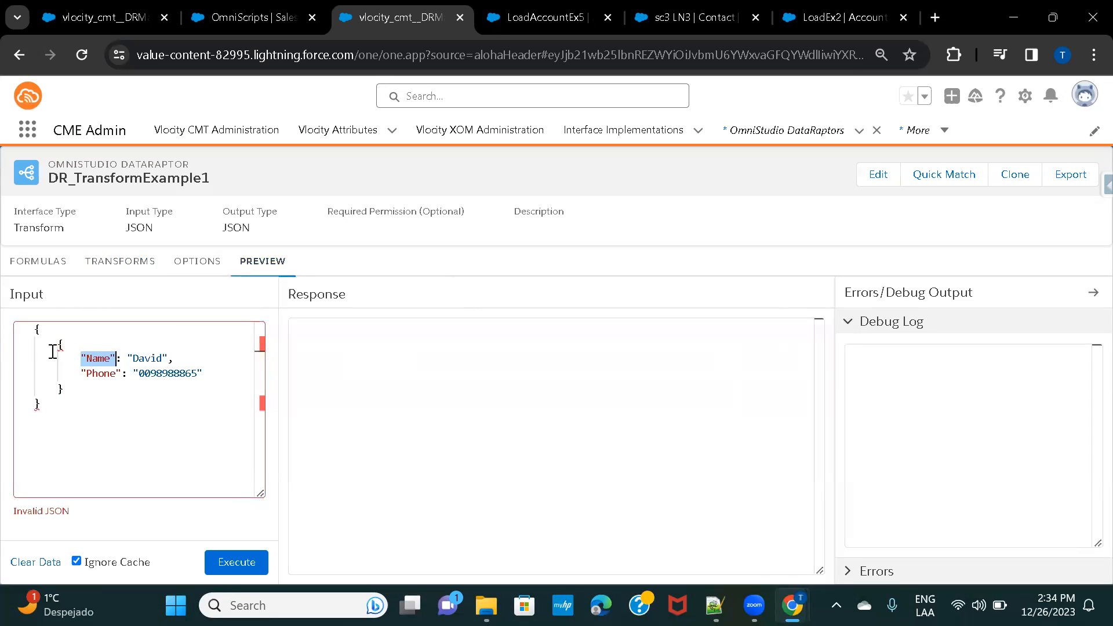
key(ctrl+c)
click(56, 346)
key(ctrl+v)
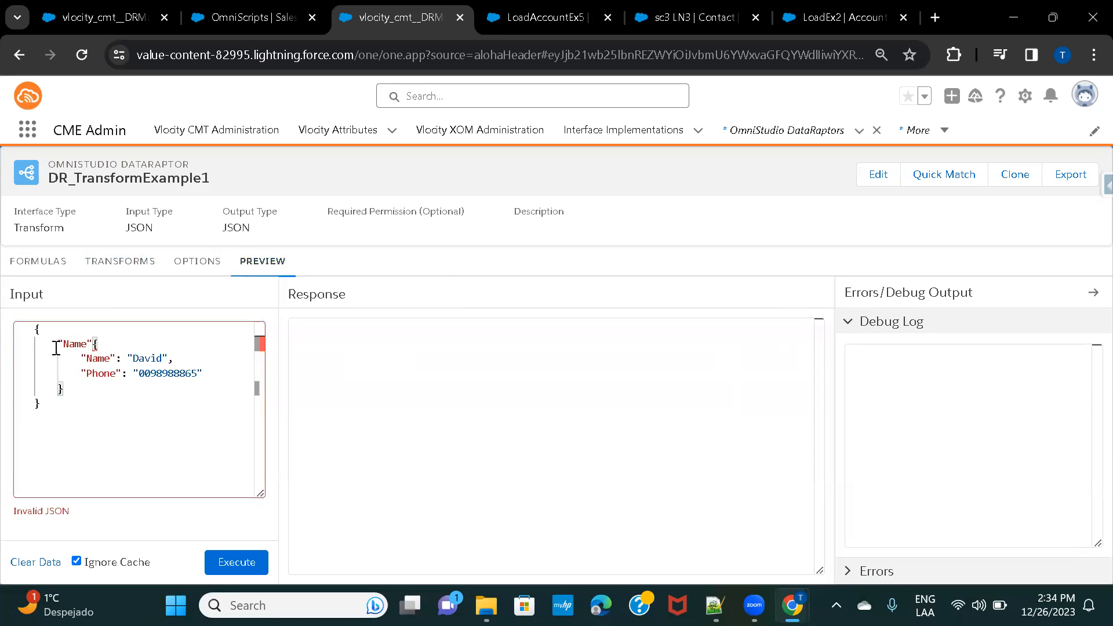
text(:)
double_click(70, 346)
text(Contact)
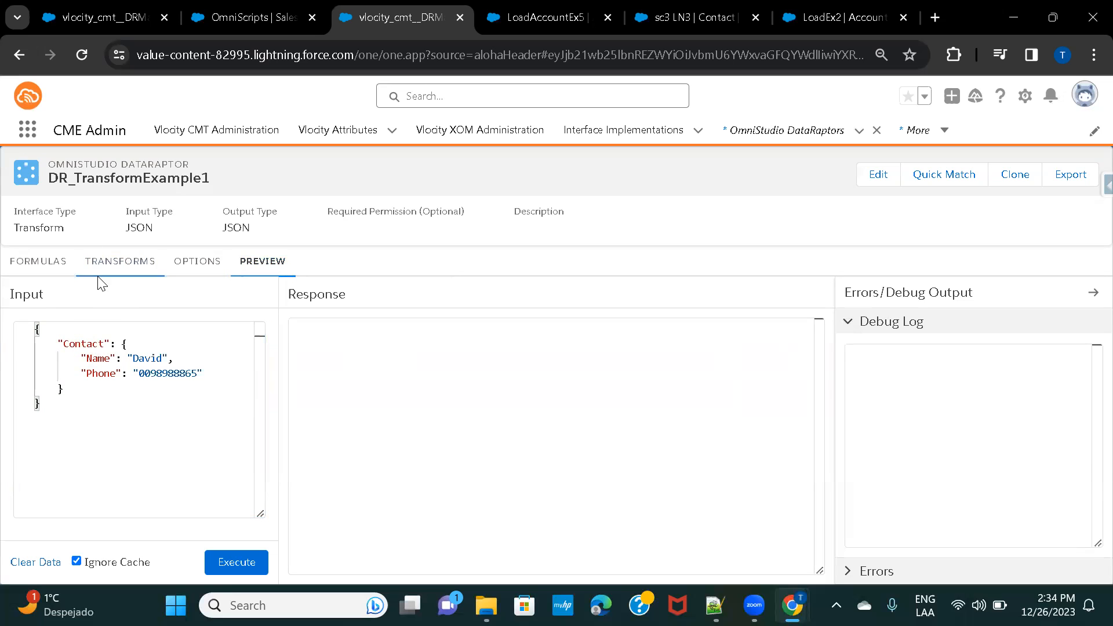
- Execute the preview with the Contact input JSON and compare the response with the transform mappings
click(108, 267)
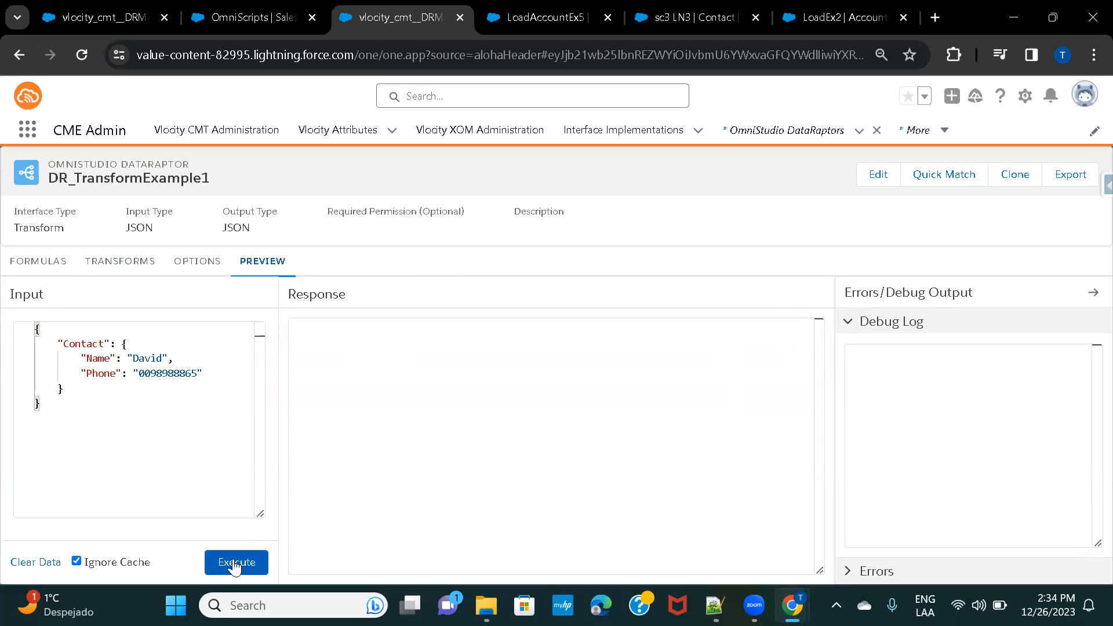
click(235, 562)
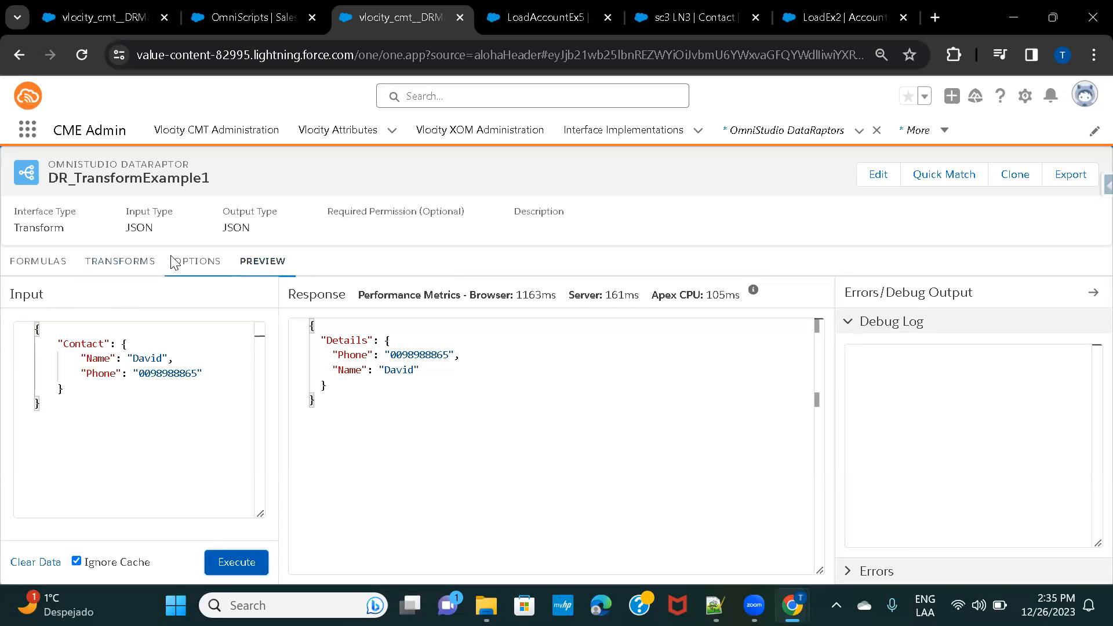
click(111, 269)
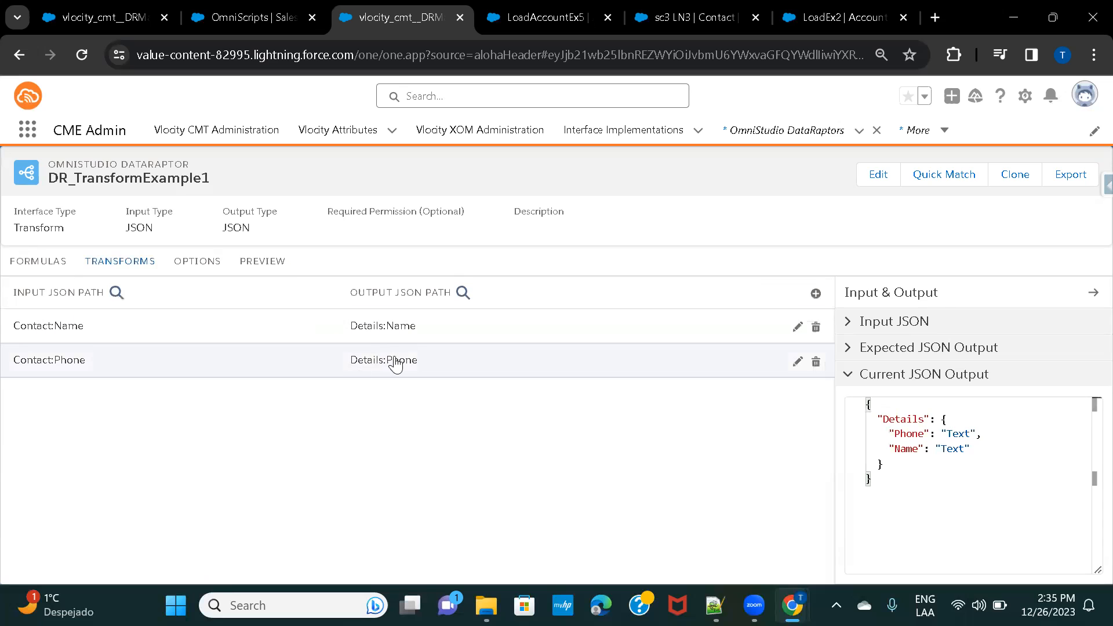
- Add a transform mapping with input JSON path Contact:Rating and output JSON path Details:Rating
click(273, 267)
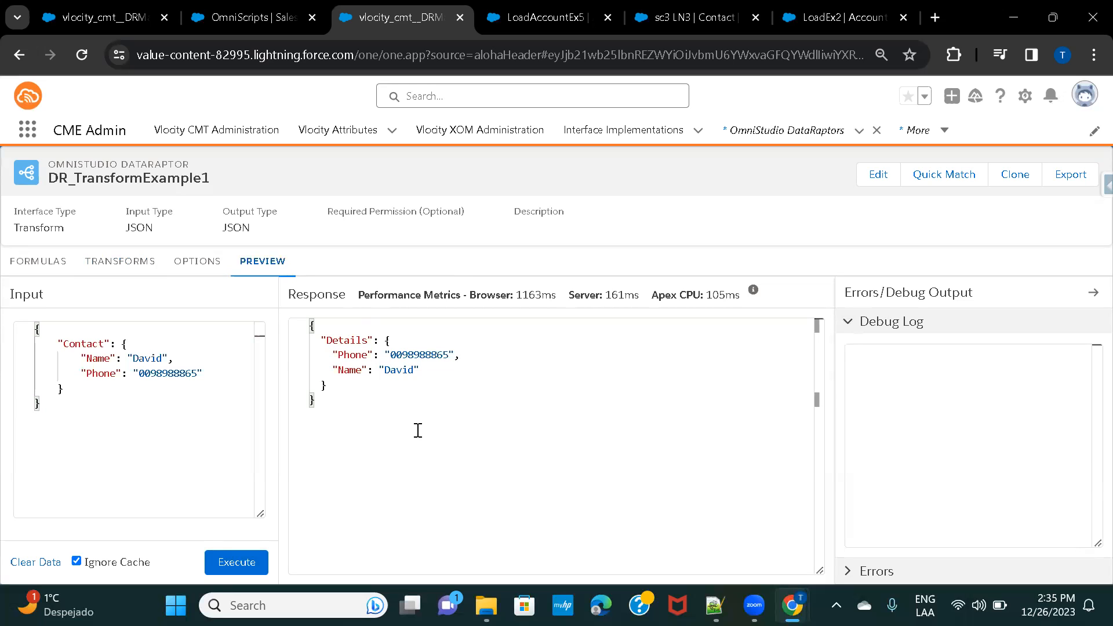
click(113, 270)
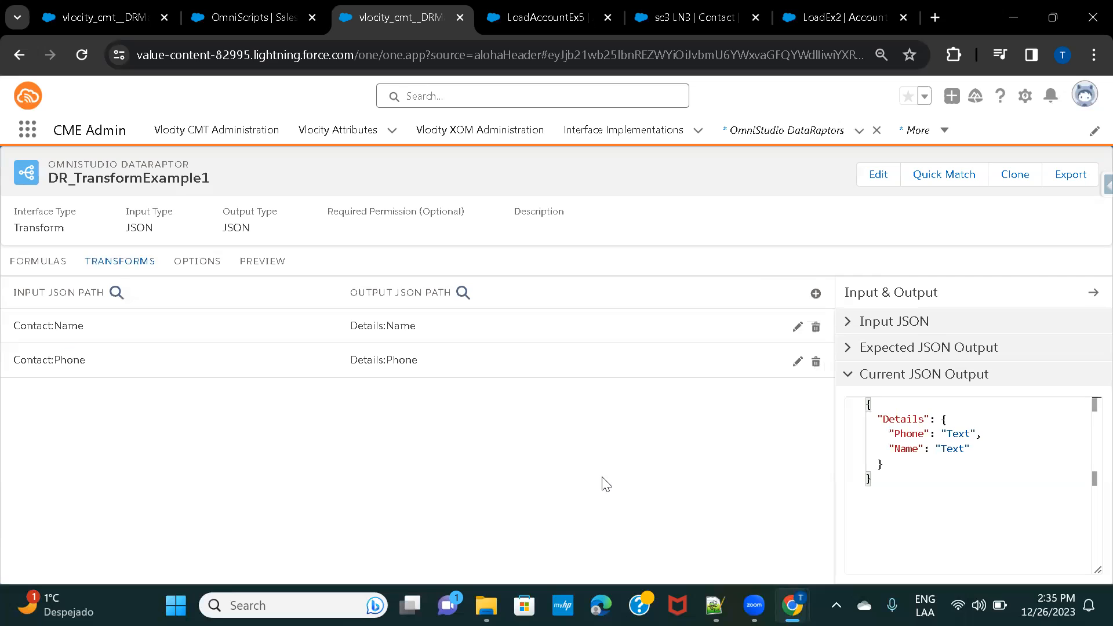
click(816, 294)
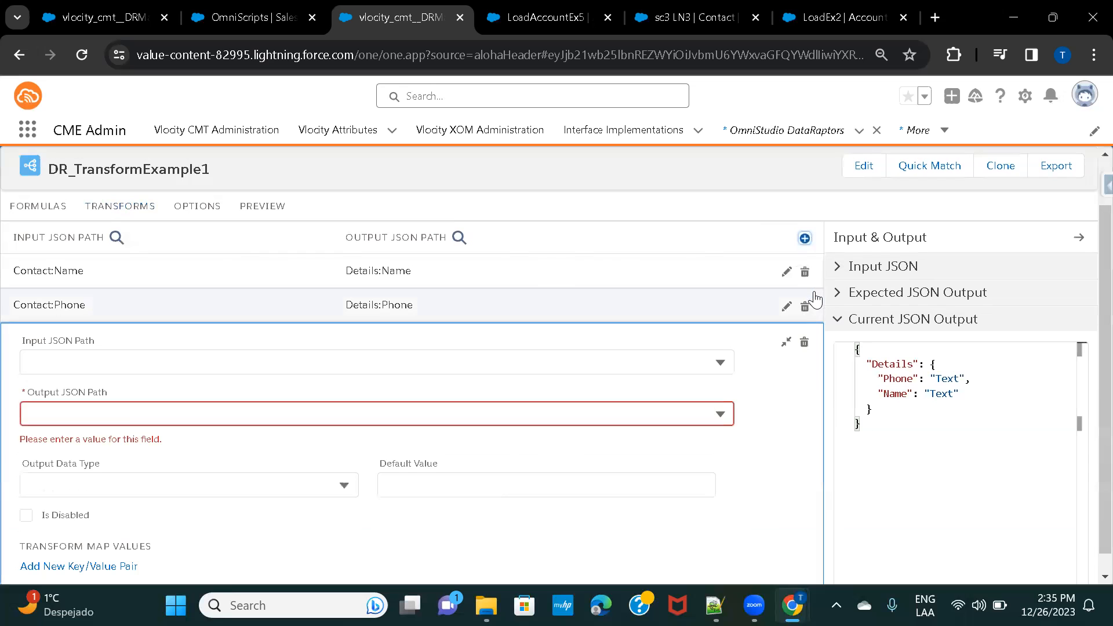
click(121, 364)
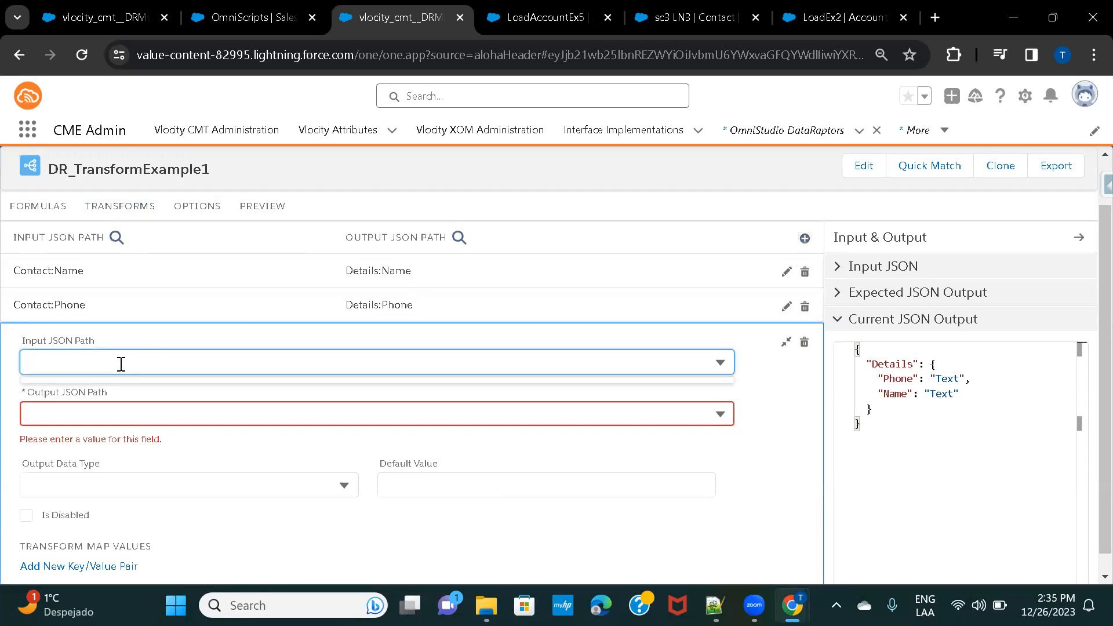
text(Contact:Rating)
click(94, 400)
click(69, 412)
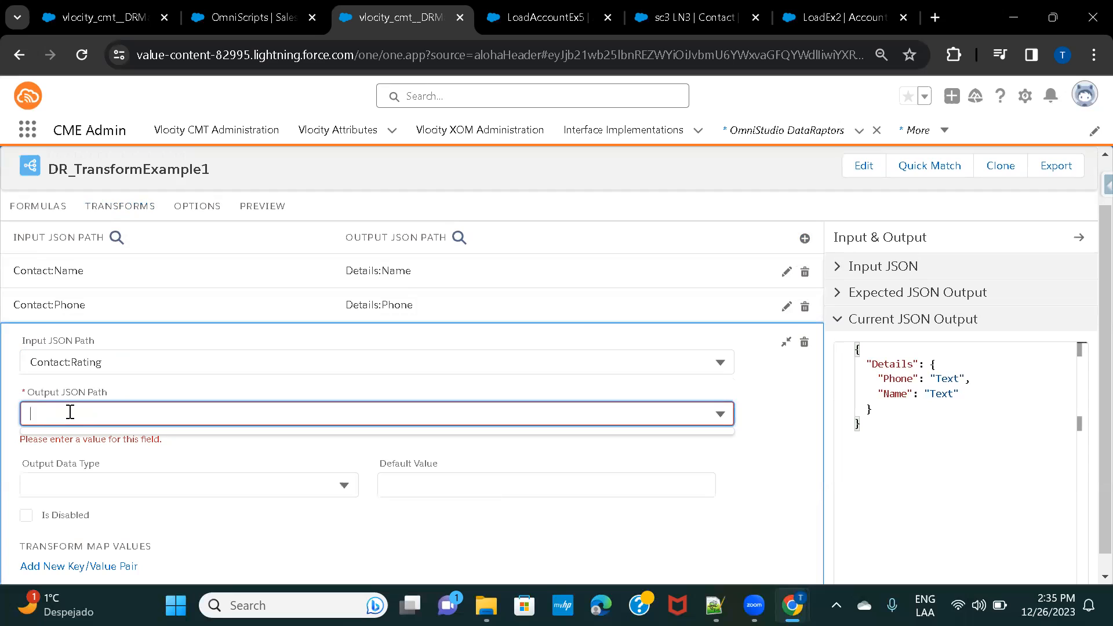
text(Detai)
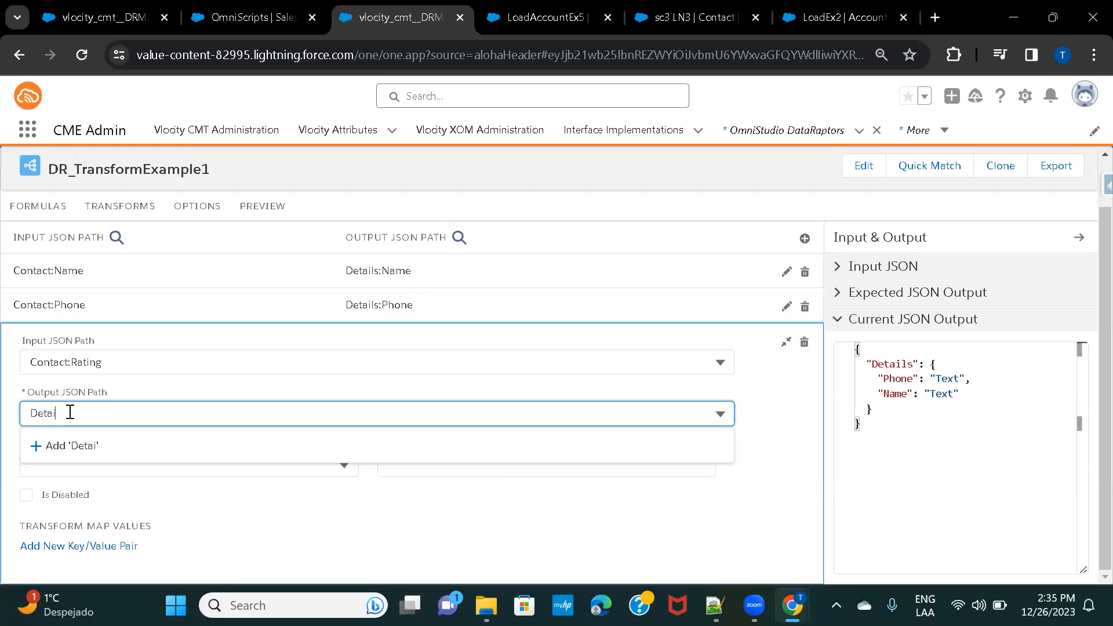
text(ls:Rating)
click(95, 446)
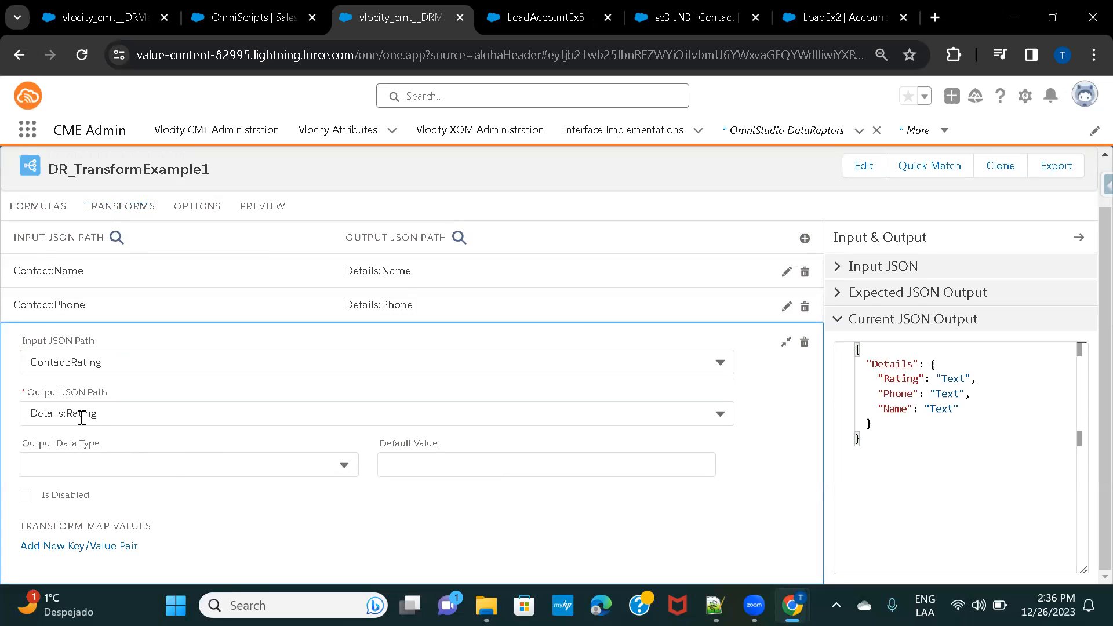
- Set the Rating mapping's output data type to Boolean and add a map value with key Medium and value True
click(177, 465)
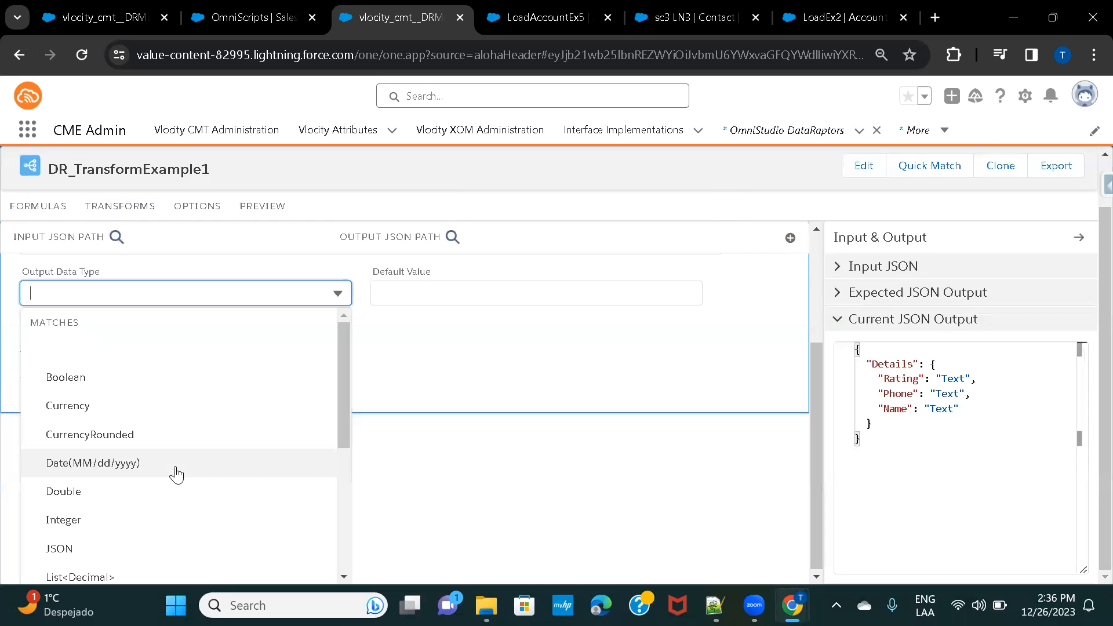
click(90, 383)
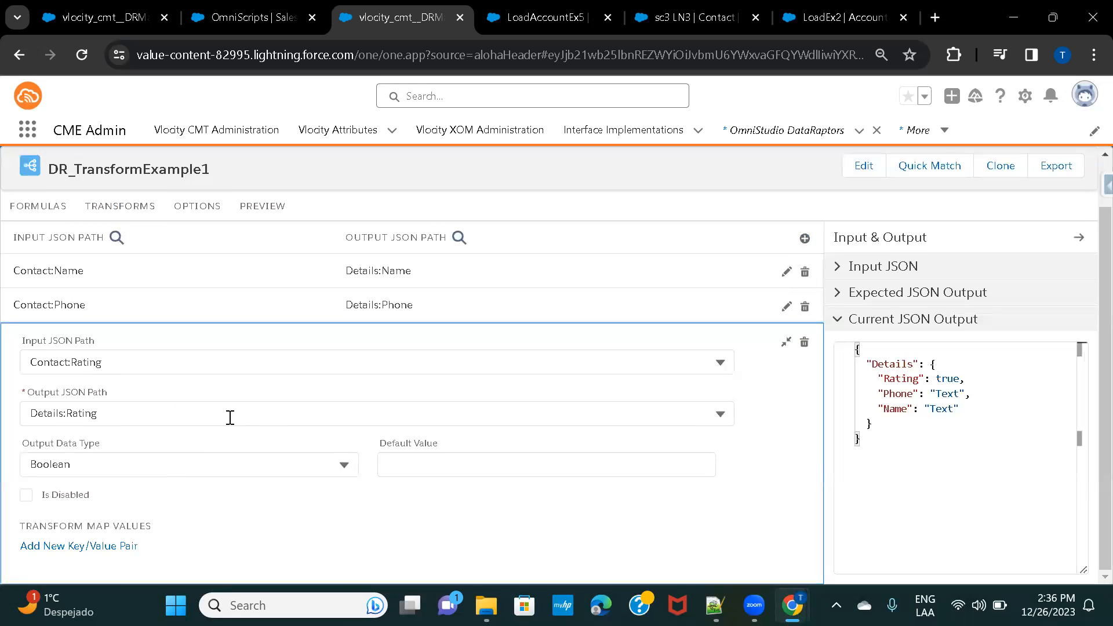
click(71, 547)
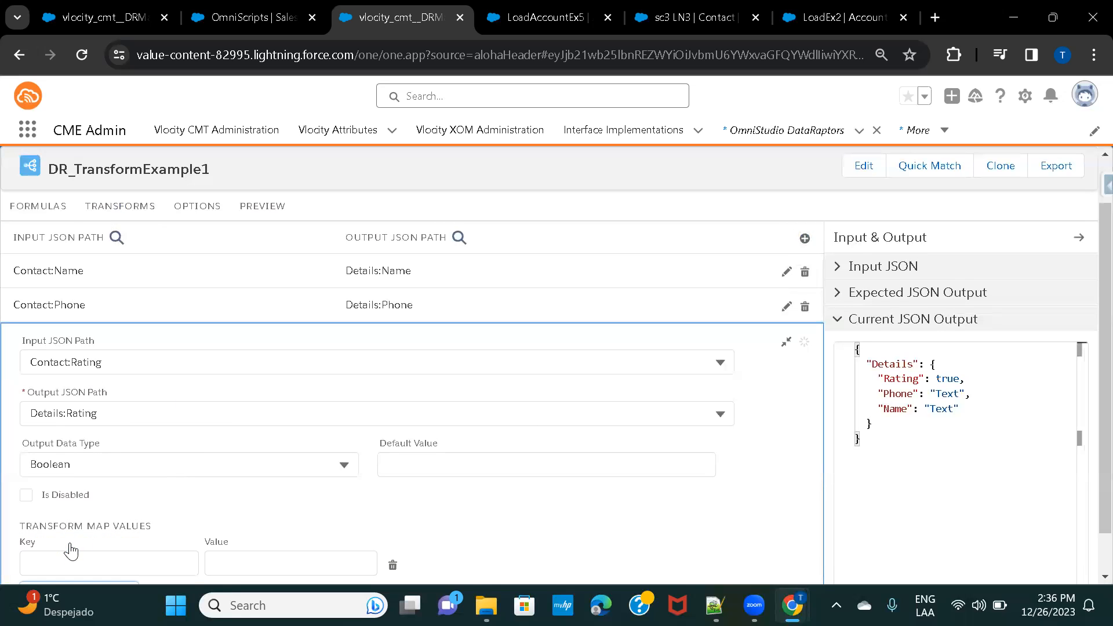
scroll(239, 496, down, 1)
click(110, 524)
text(Medium)
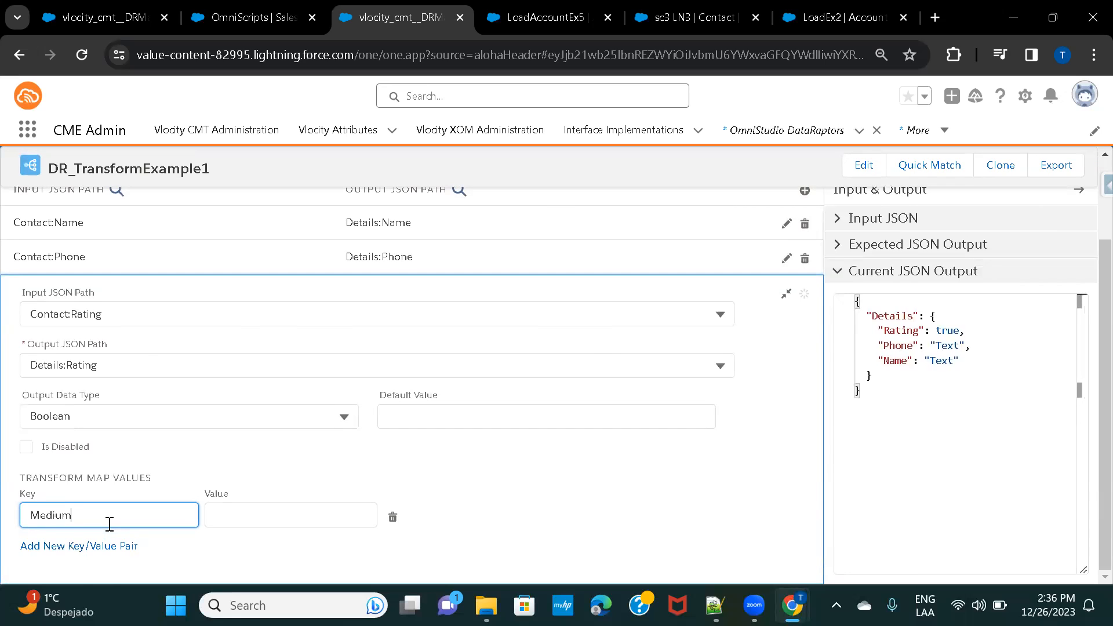
click(243, 523)
text(True)
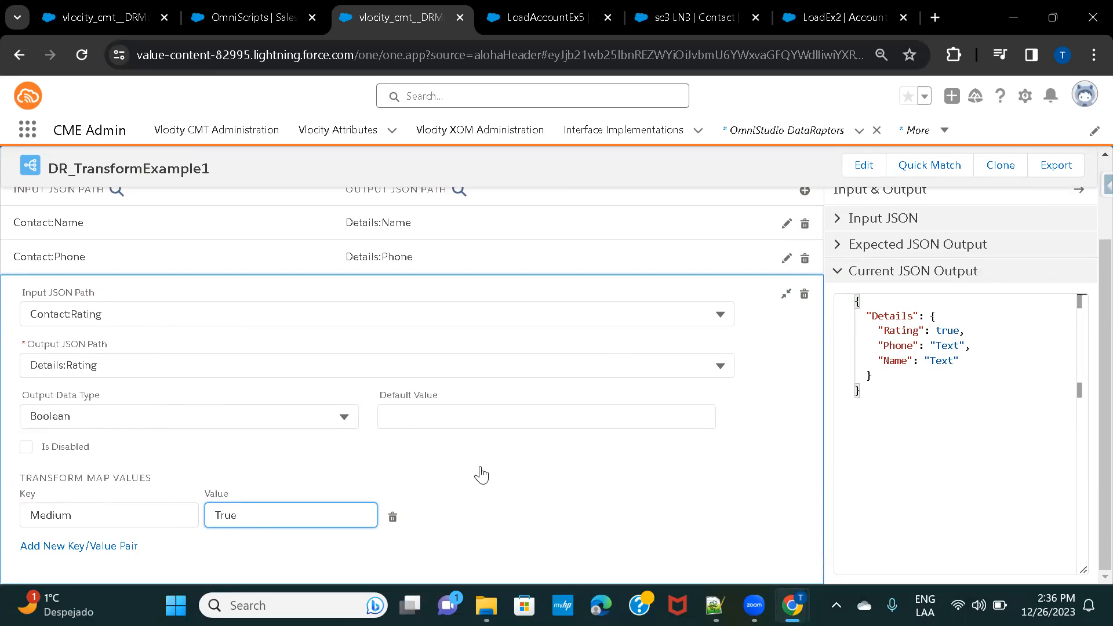
click(784, 302)
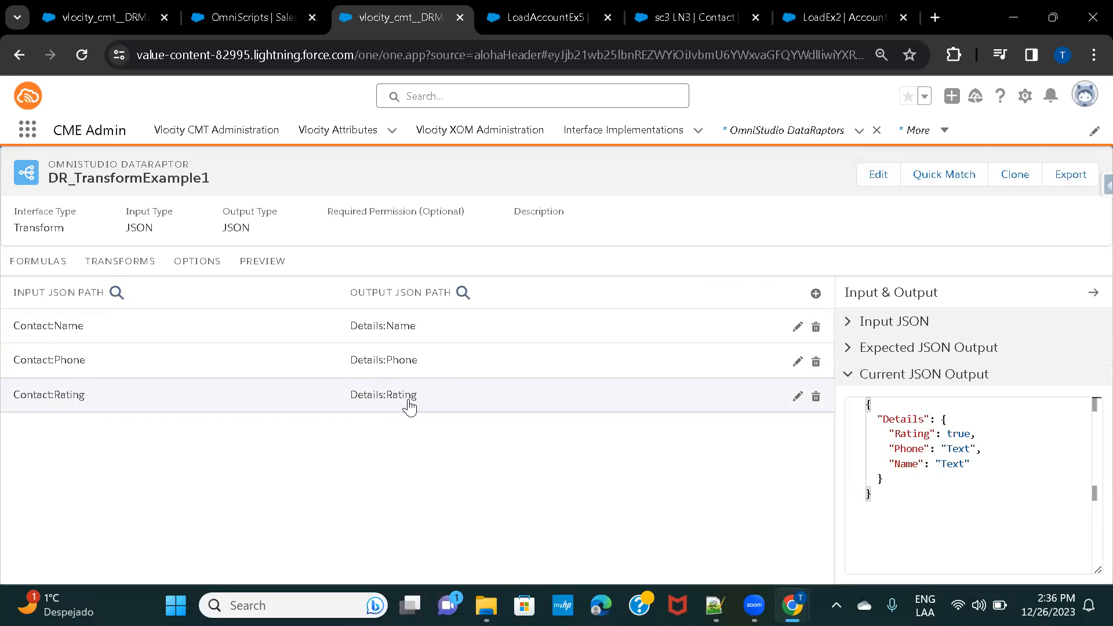
- Duplicate the Phone entry inside Contact in the preview input and rename the copy's key to Rating
click(268, 265)
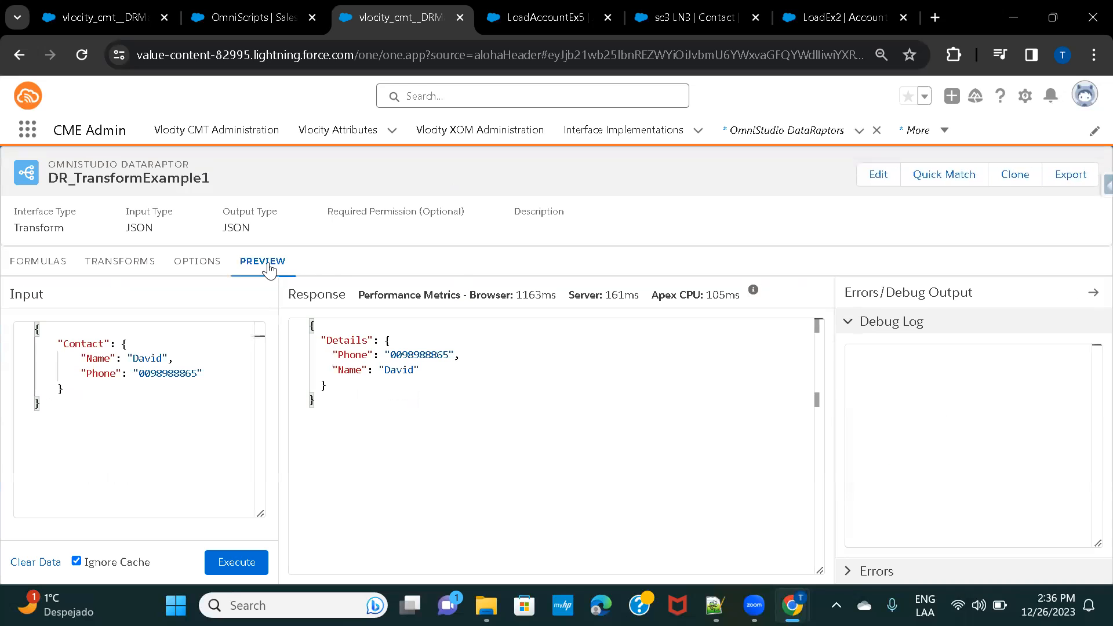
click(218, 373)
text(,)
key(Return)
drag(83, 373, 202, 374)
key(ctrl+c)
click(146, 388)
key(ctrl+v)
double_click(106, 389)
text(Rating)
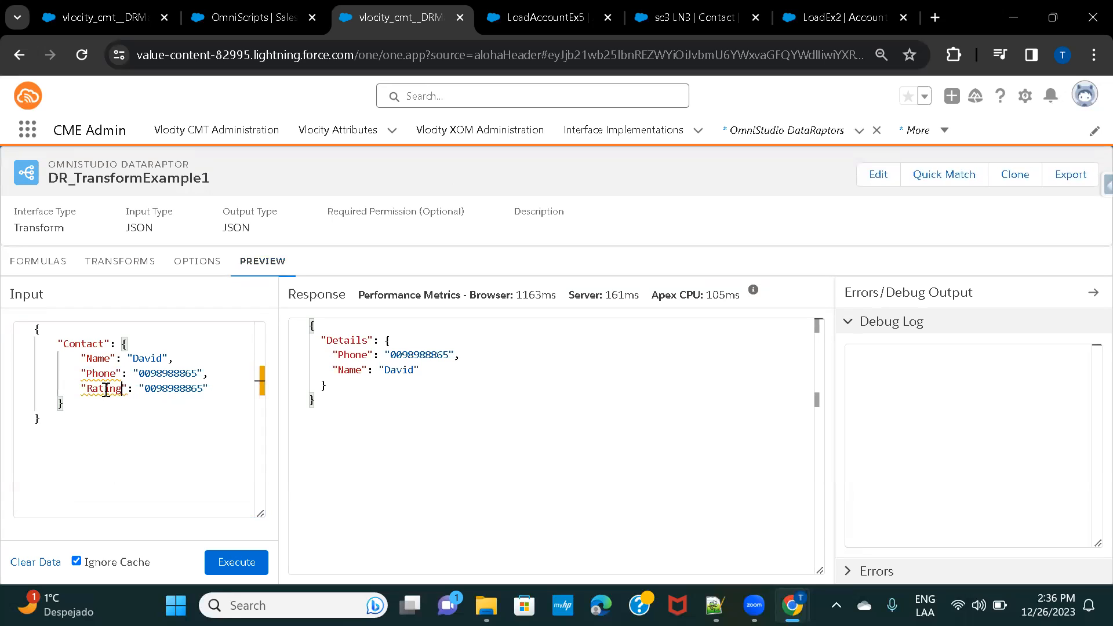
- Set the Rating value in the preview input to "Cold" and execute the preview
double_click(161, 389)
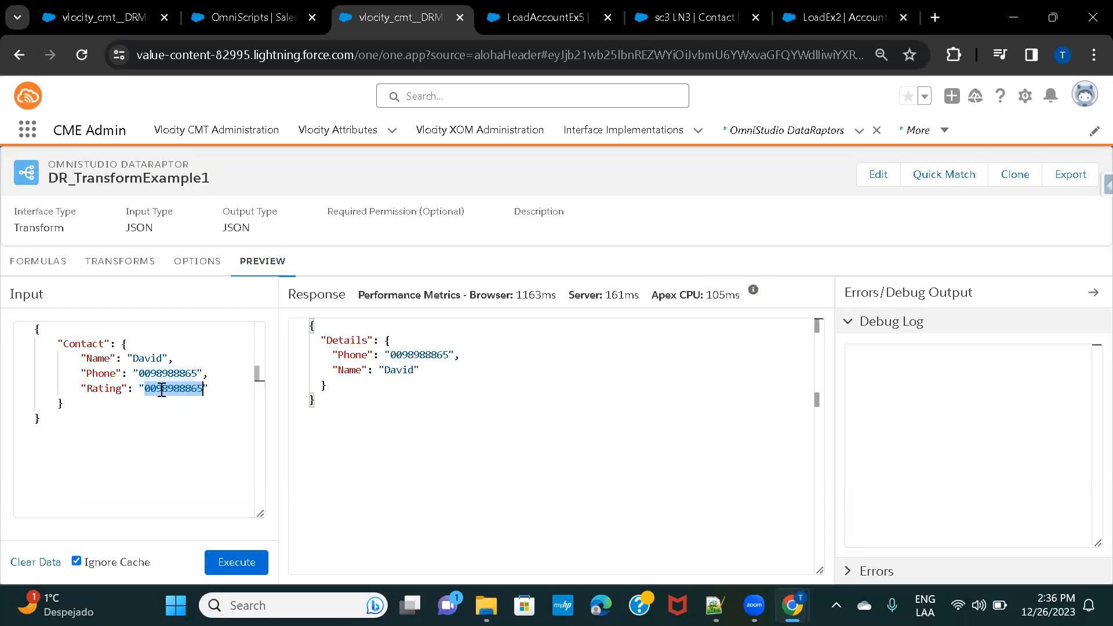
text(Cold)
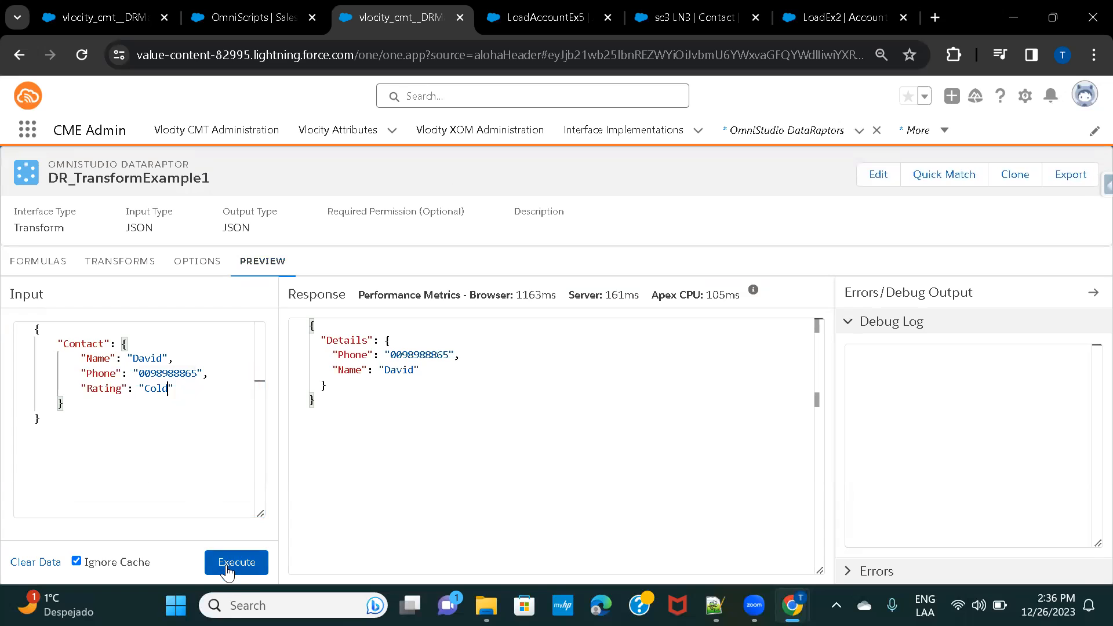
click(226, 565)
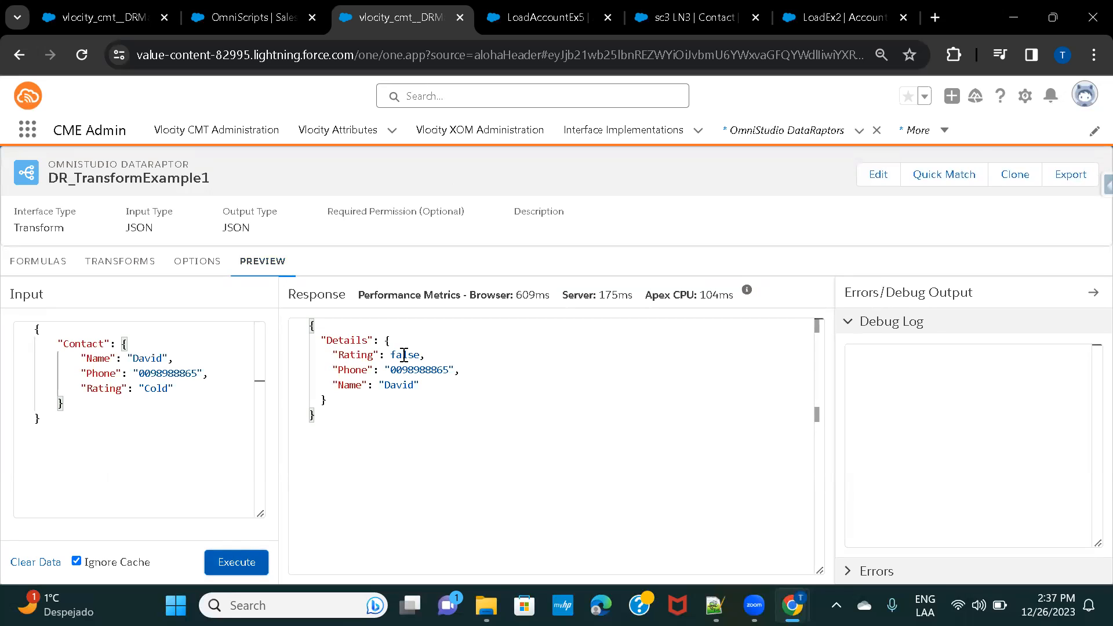
- Check the Rating mapping's map values, set Rating in the preview input to "Medium" and execute the preview again
double_click(157, 389)
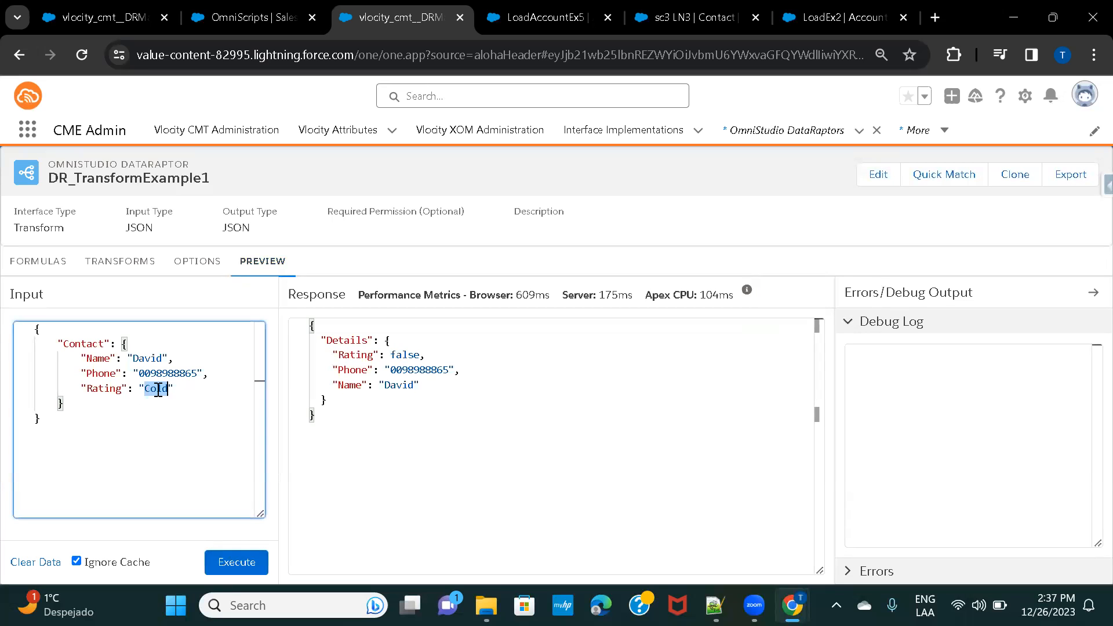
click(140, 269)
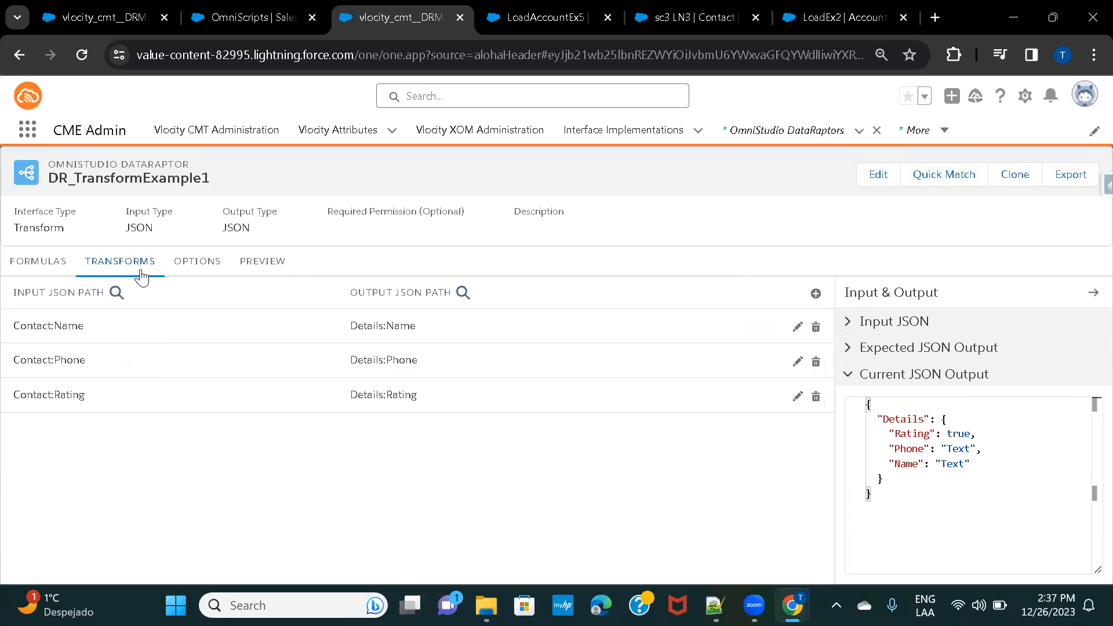
click(152, 400)
scroll(181, 405, down, 2)
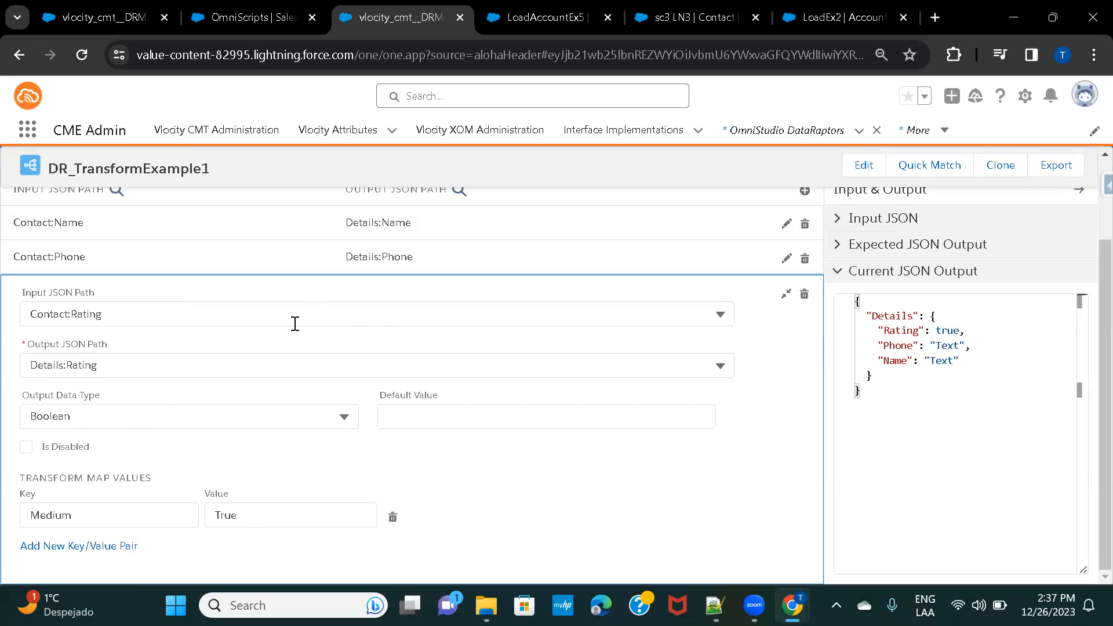
scroll(293, 324, up, 2)
click(261, 264)
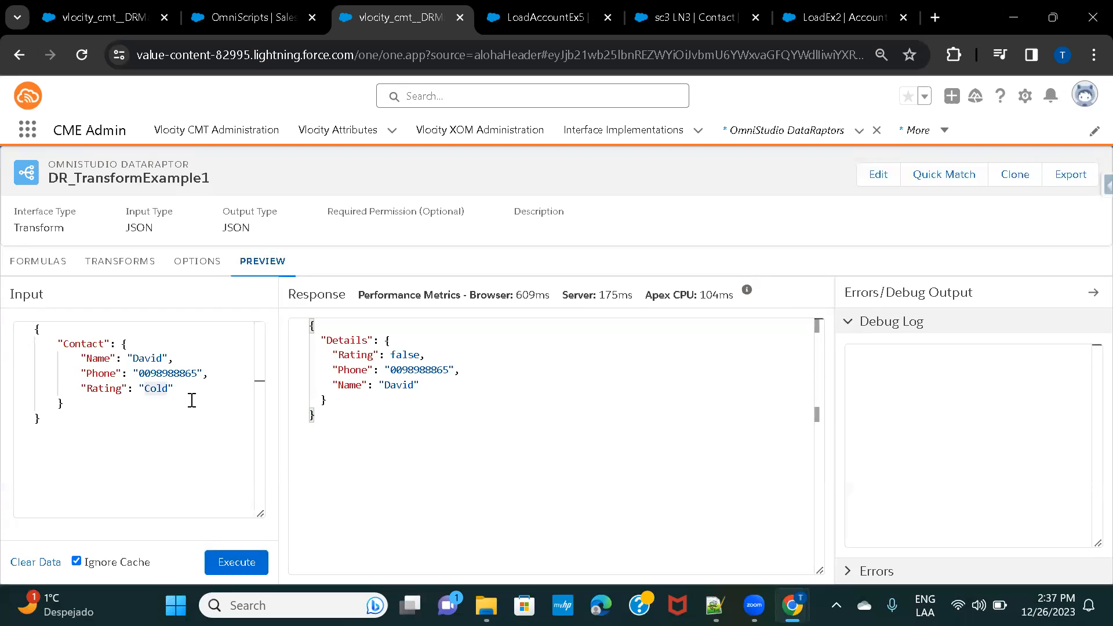
double_click(157, 389)
text(Medium)
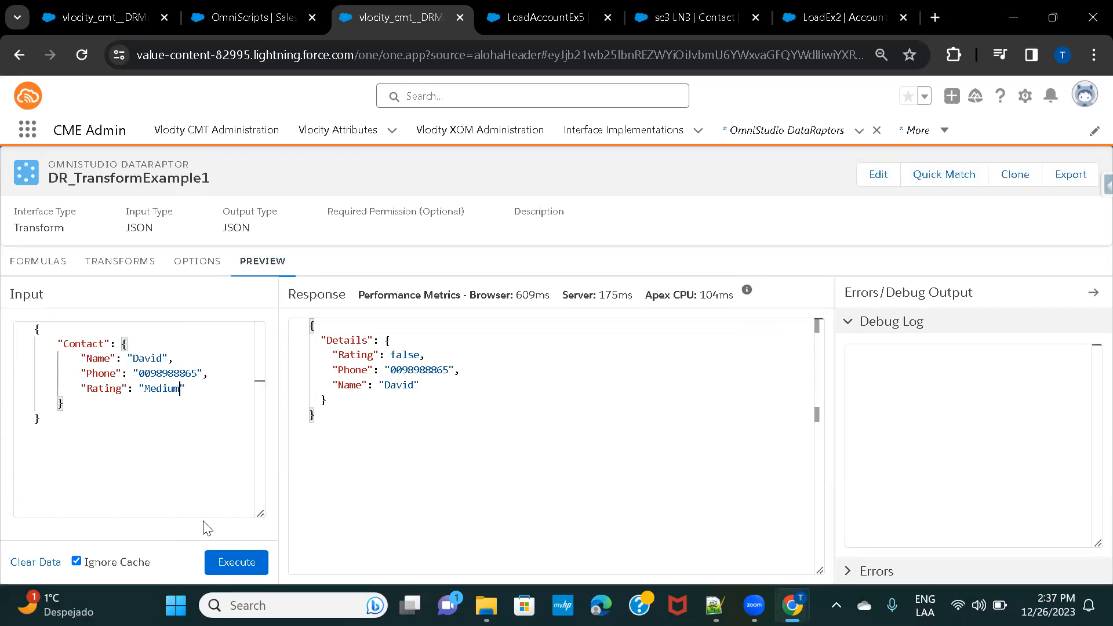
click(225, 567)
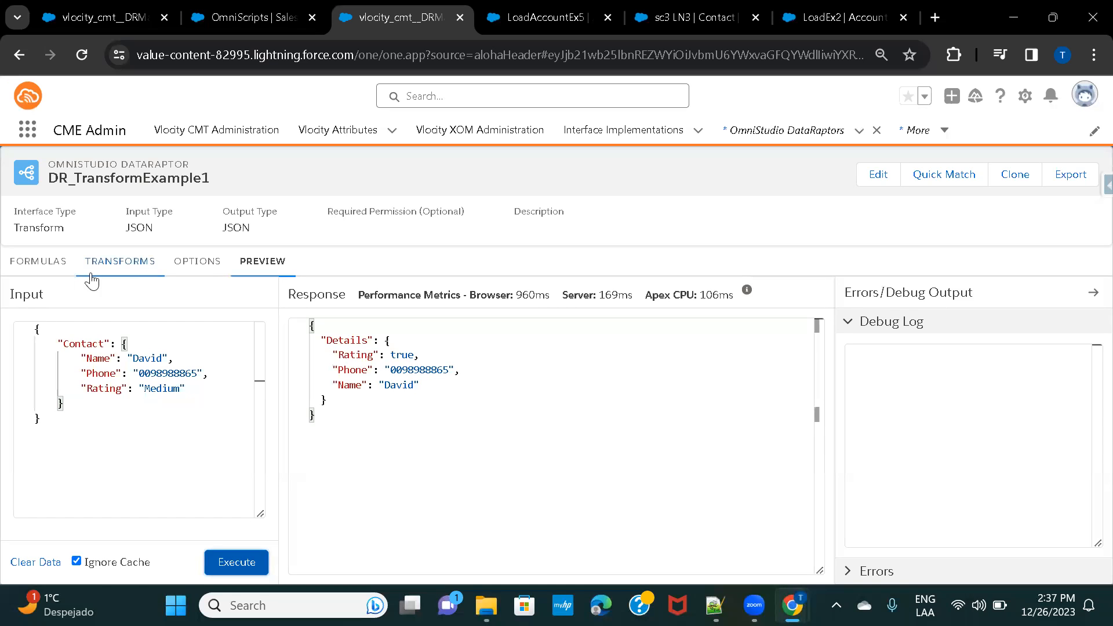
- Start a formula with a pair of double quotes, copying the quote character from the JSON sample in Notepad++
click(38, 271)
click(578, 313)
click(95, 359)
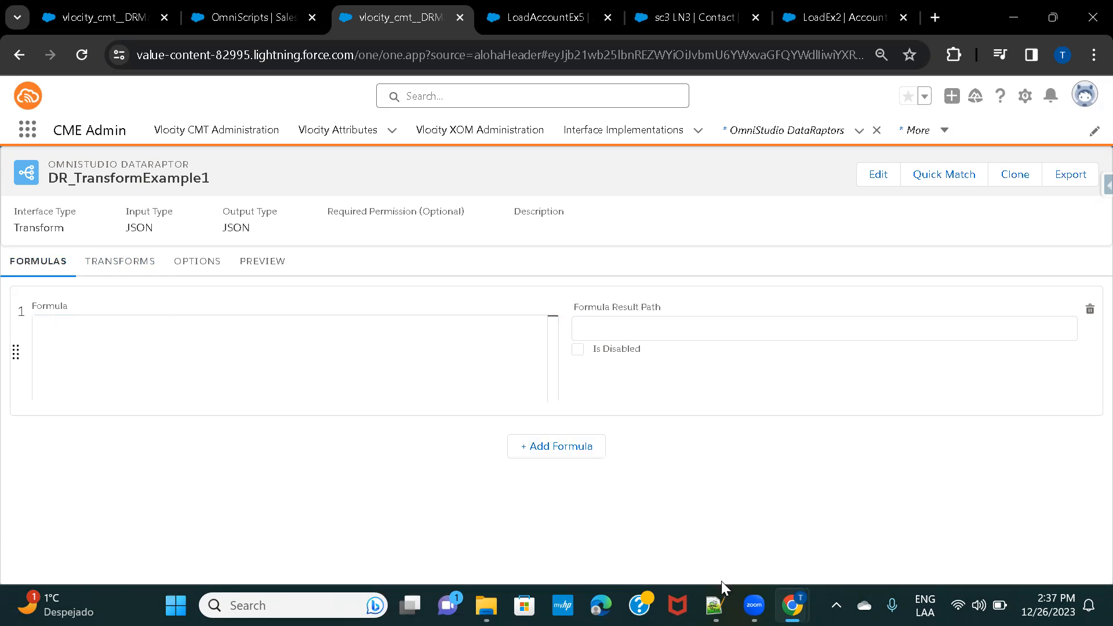
click(715, 605)
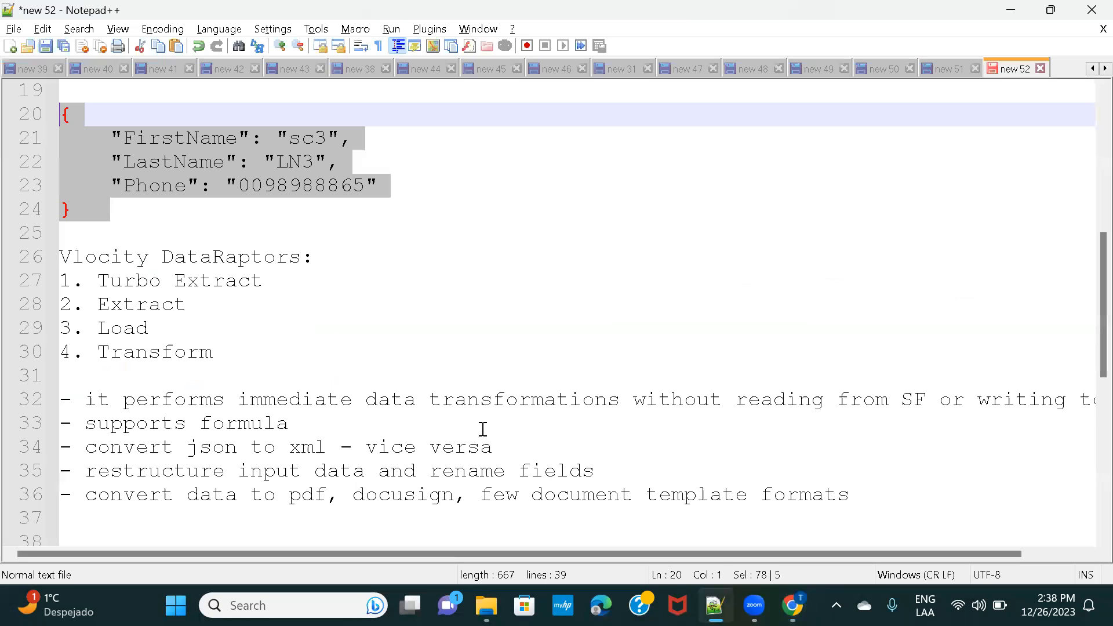
click(126, 137)
drag(126, 137, 113, 138)
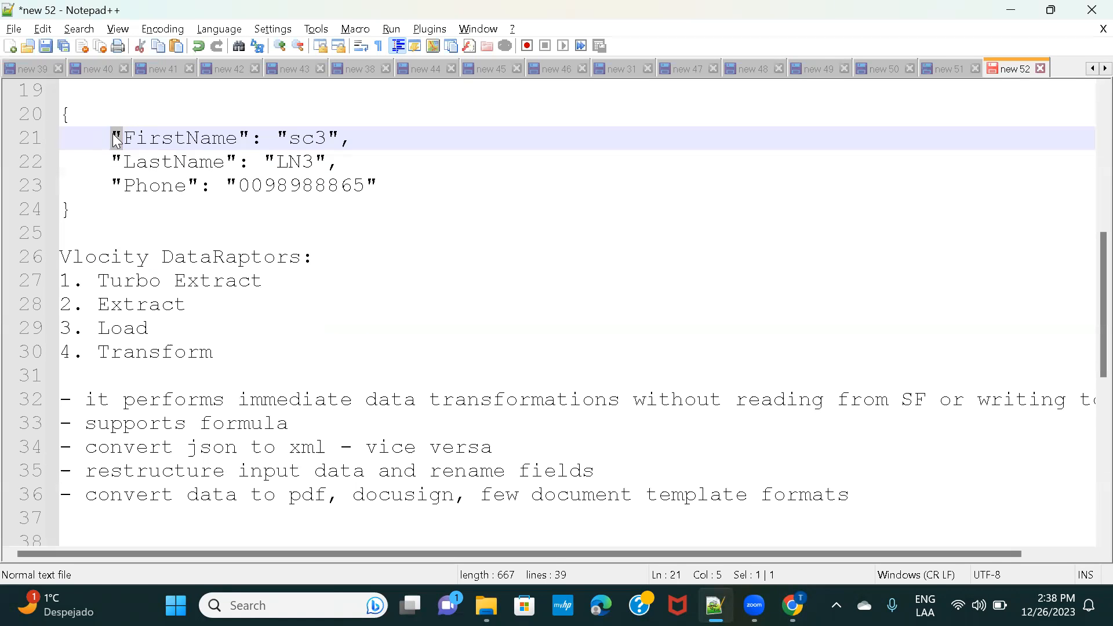
key(alt+Tab)
key(ctrl+v)
key(ctrl+v)
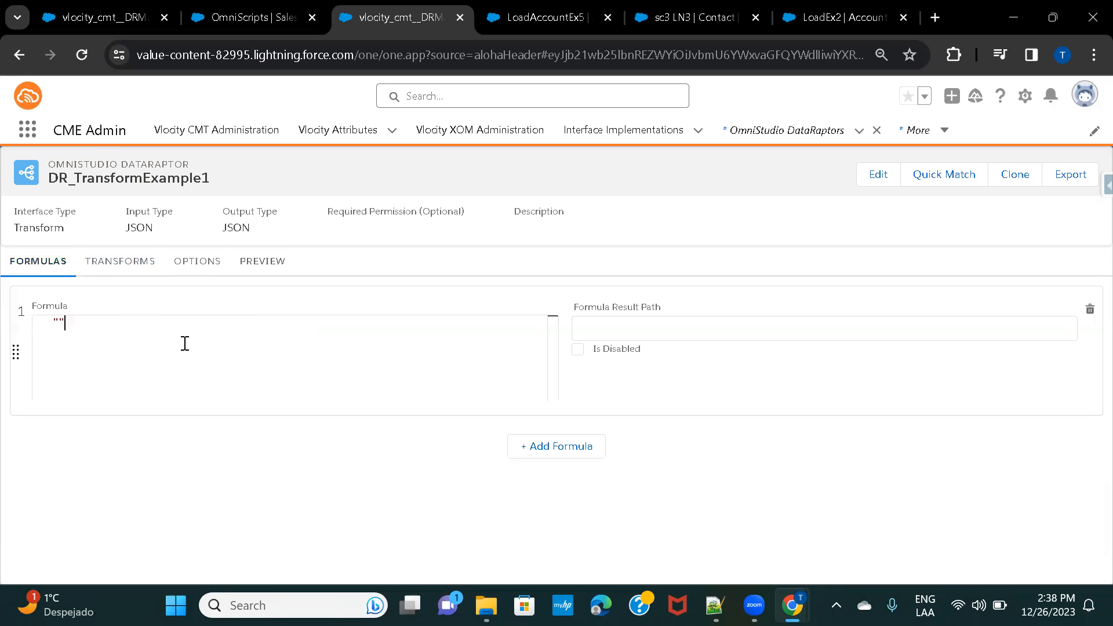
- Complete the formula as "+34" + Contact:Phone, using the input path of the existing Phone mapping
text(+)
text(34)
key(Right)
text(+)
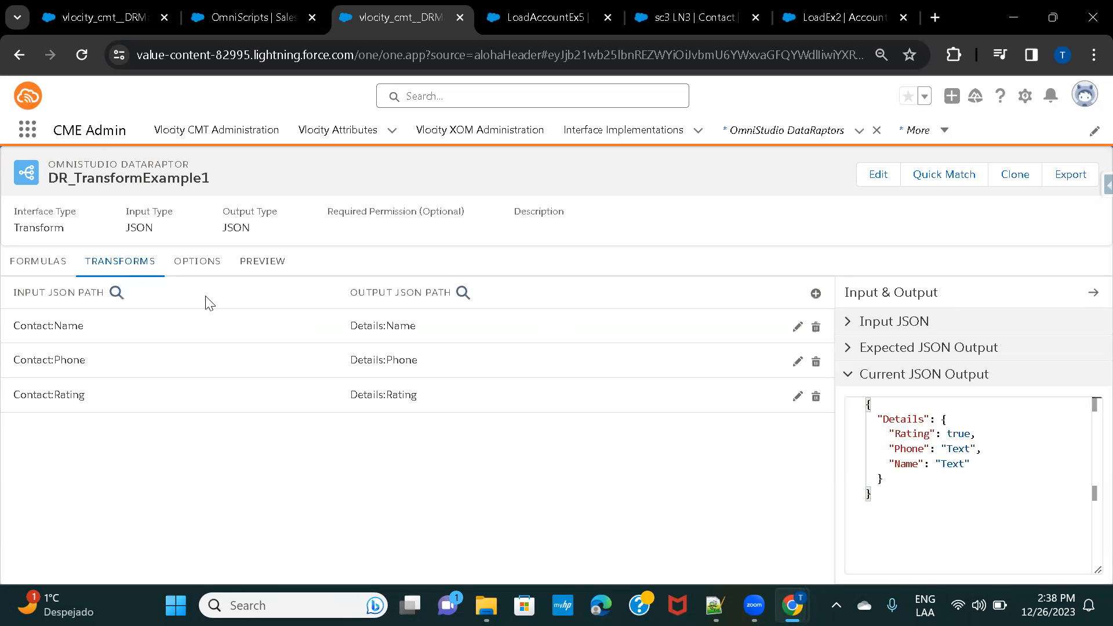
click(107, 368)
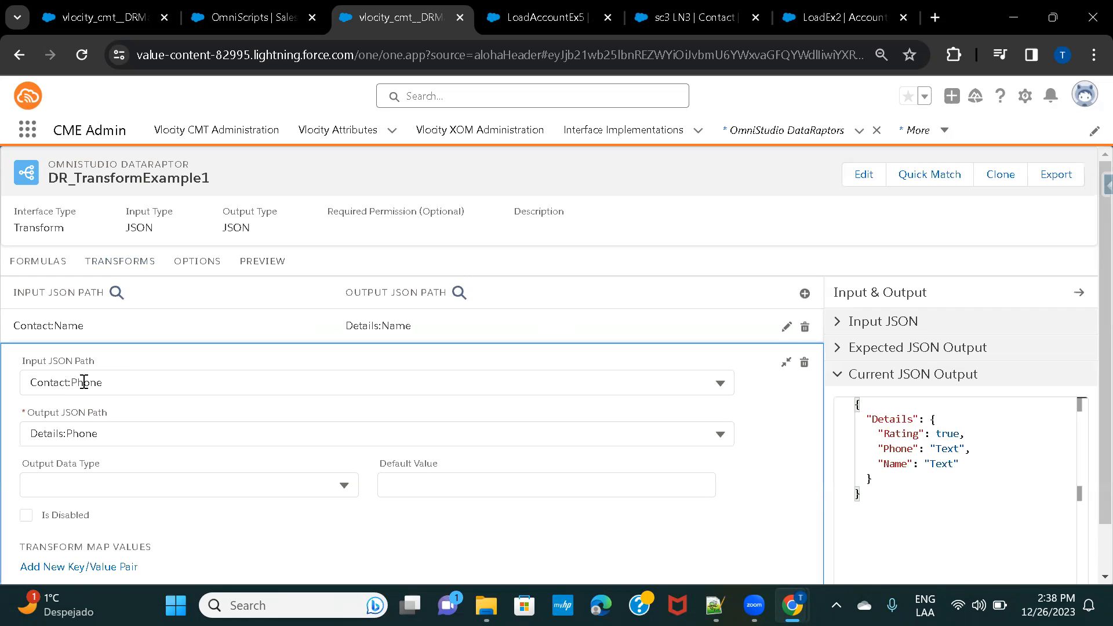
click(38, 261)
click(189, 321)
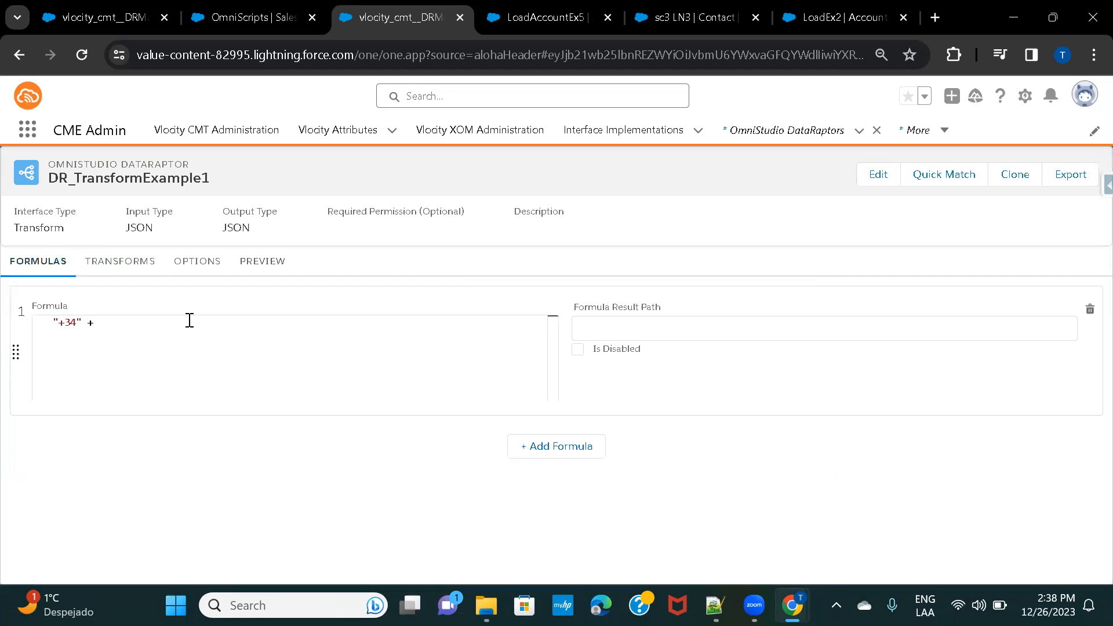
text(Contact:Phin)
- Set the formula's result path to PhoneNumber
click(640, 329)
text(Phon)
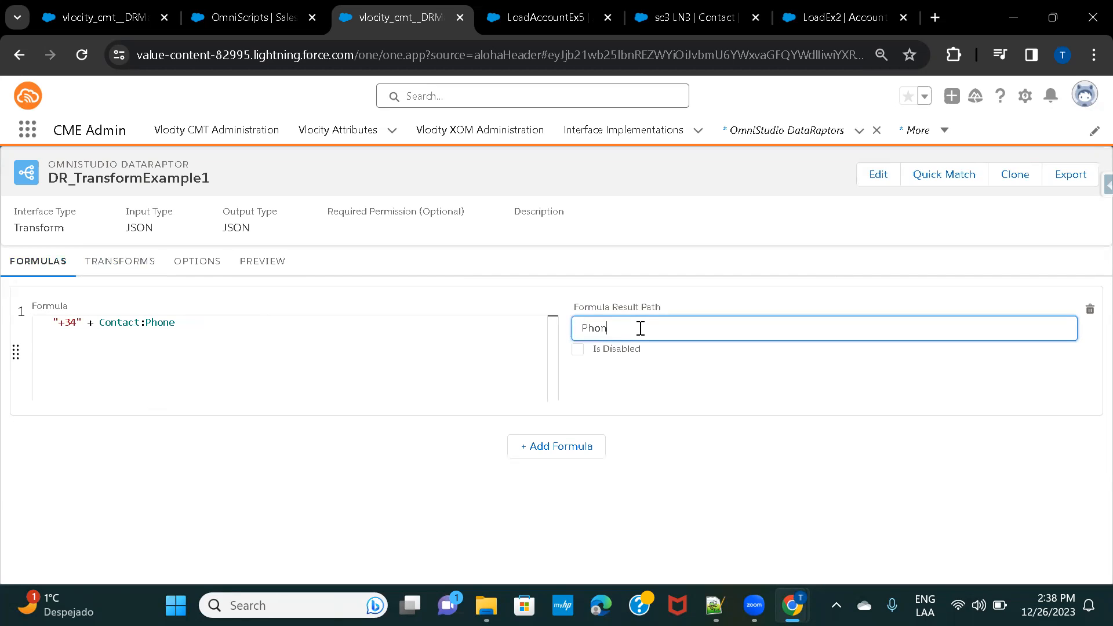
text(eNumber)
- Change the input path of the mapping that outputs to Details:Phone to the formula result PhoneNumber
double_click(640, 329)
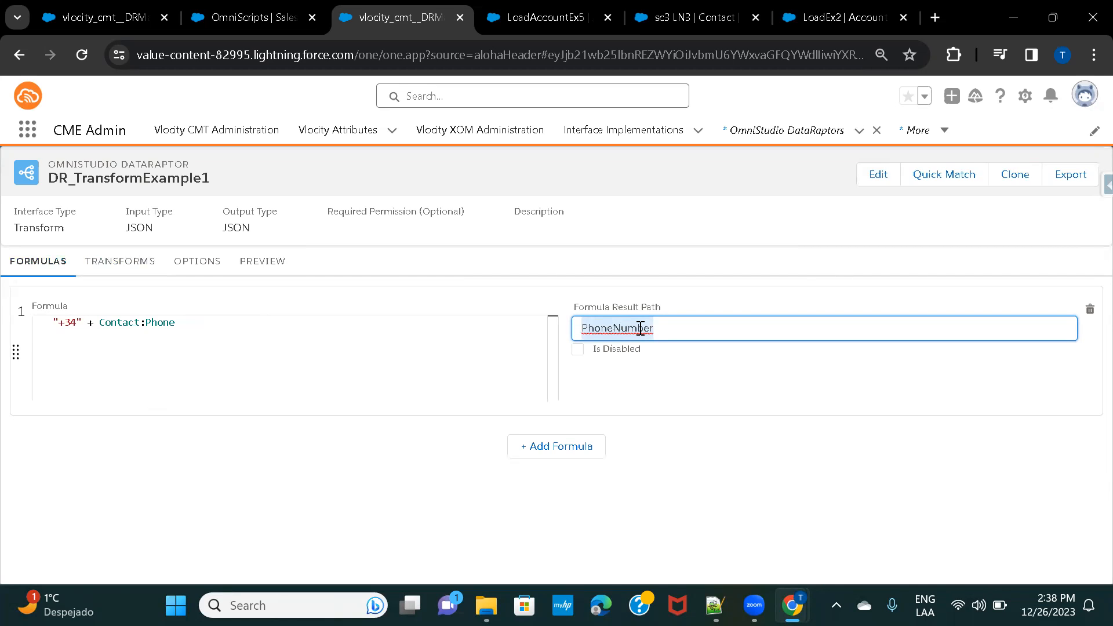
click(123, 265)
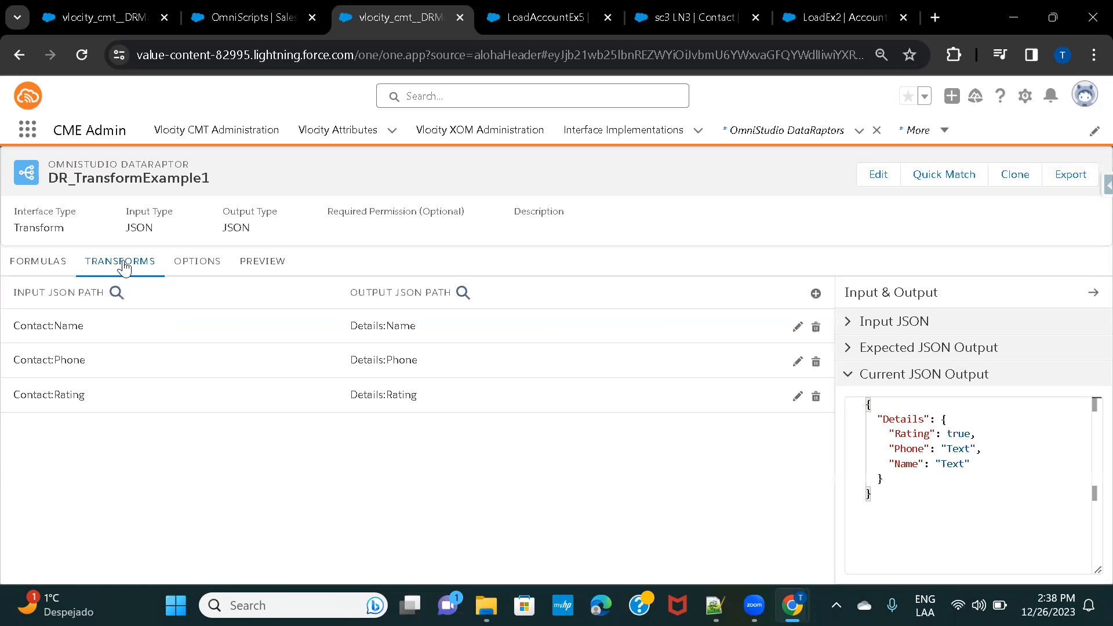
click(511, 371)
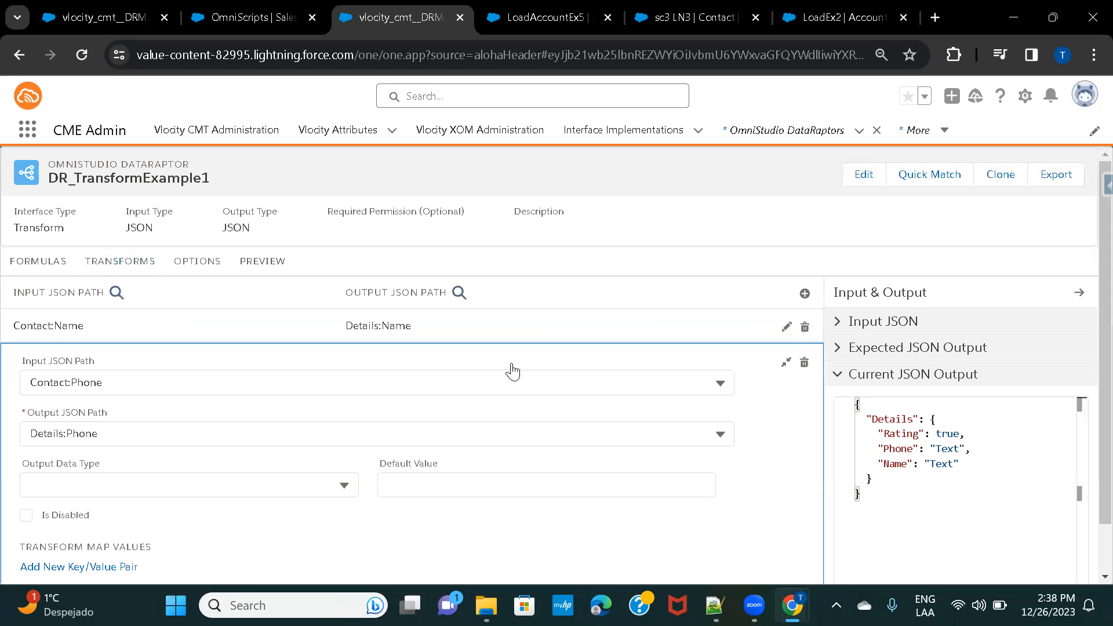
scroll(512, 371, down, 1)
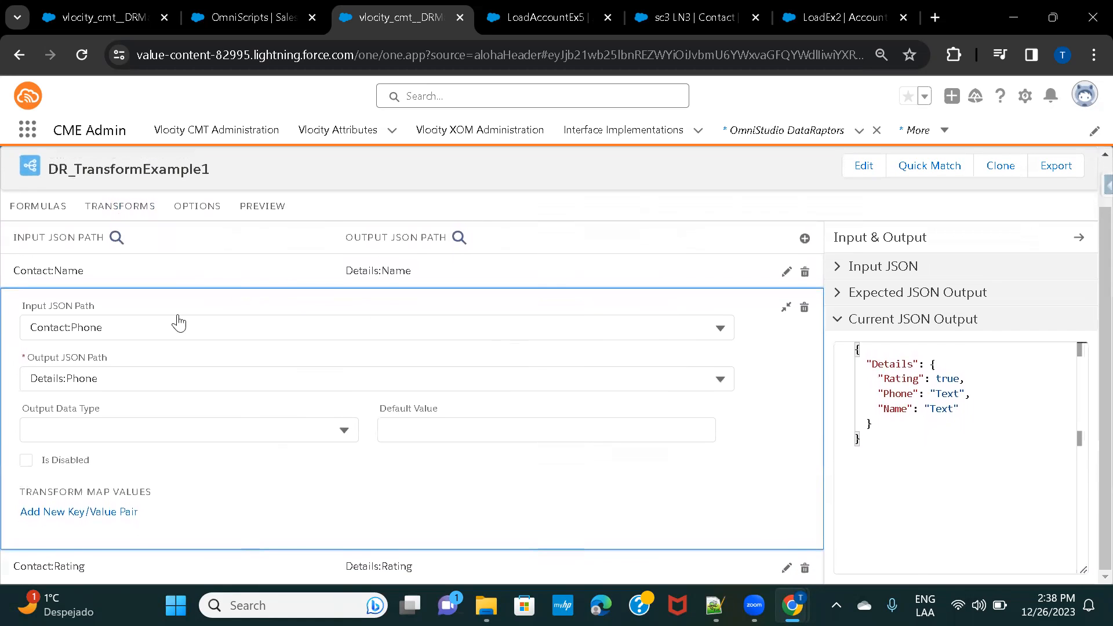
double_click(117, 332)
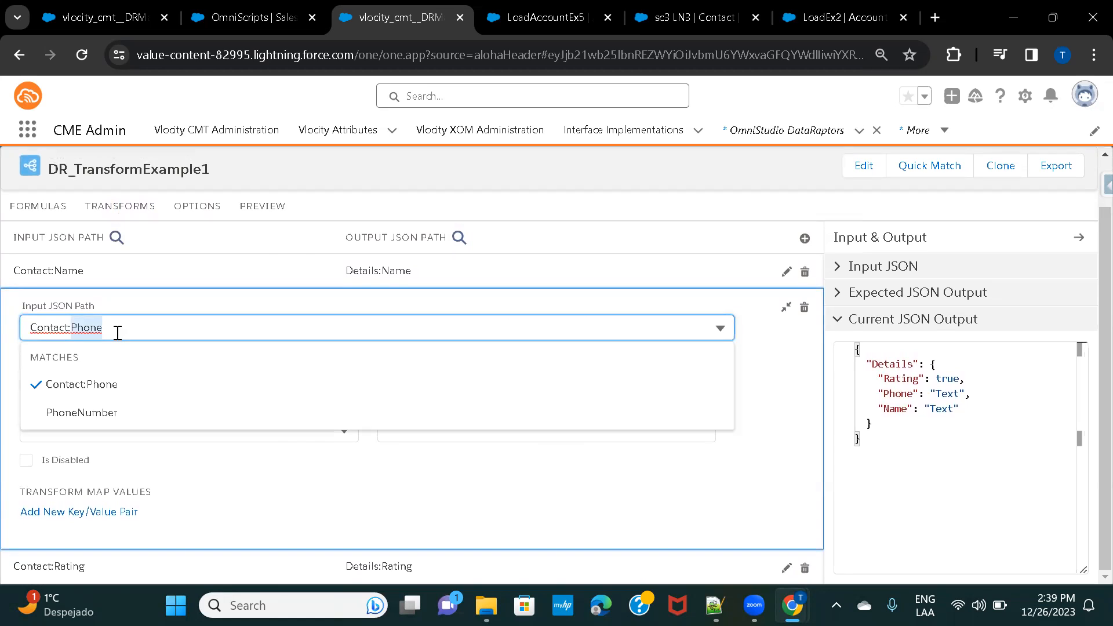
click(84, 412)
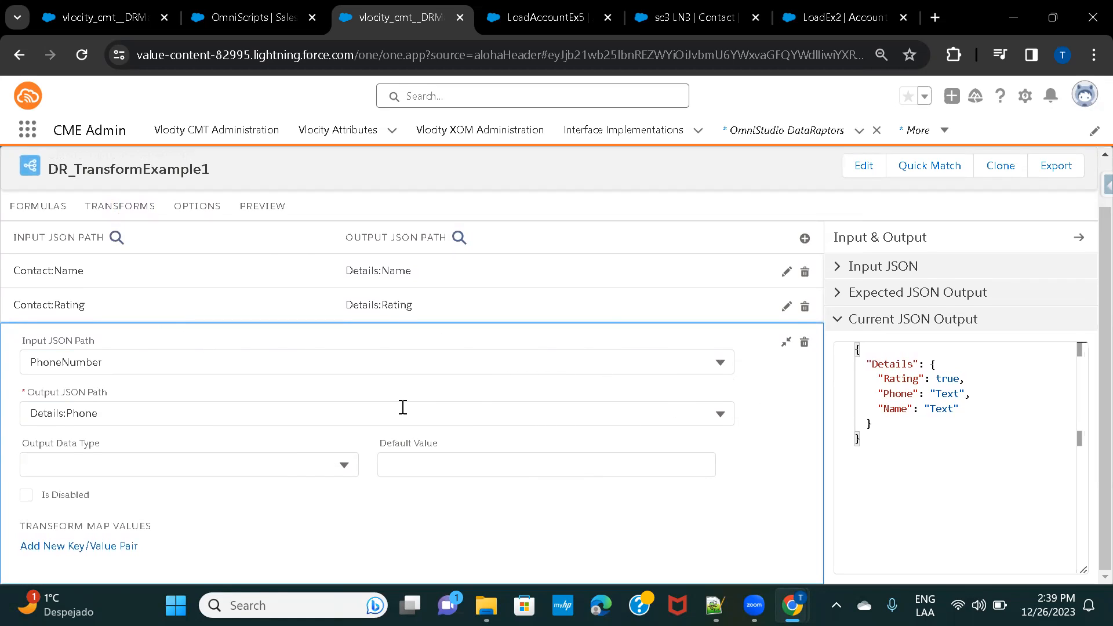
click(786, 345)
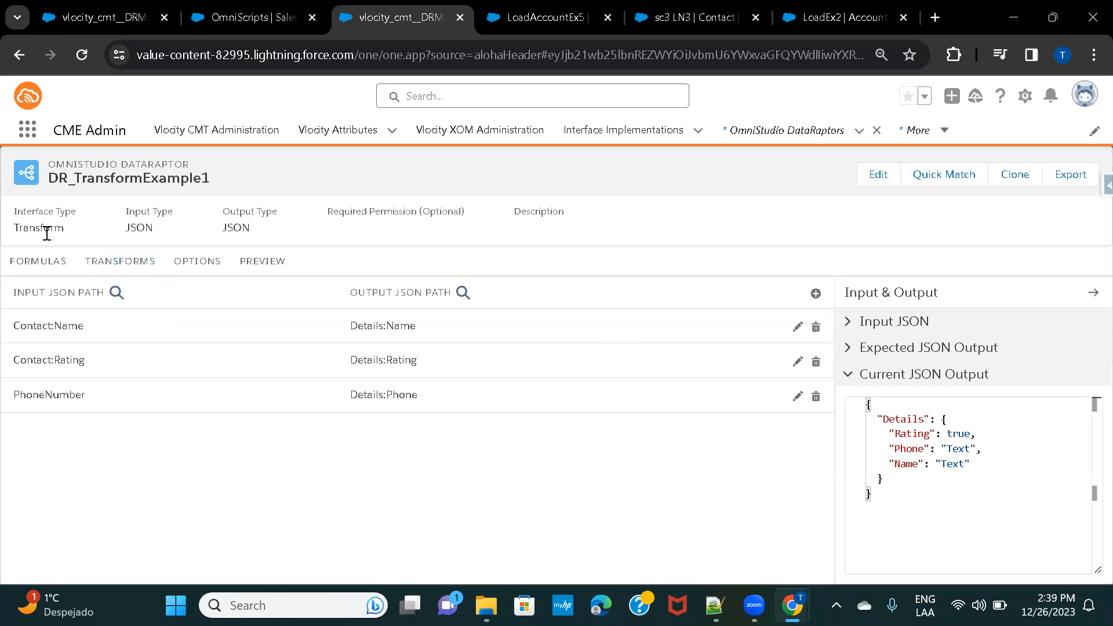
- Review the phone prefix formula and the PhoneNumber mapping, and execute the preview with the existing Contact input
click(23, 265)
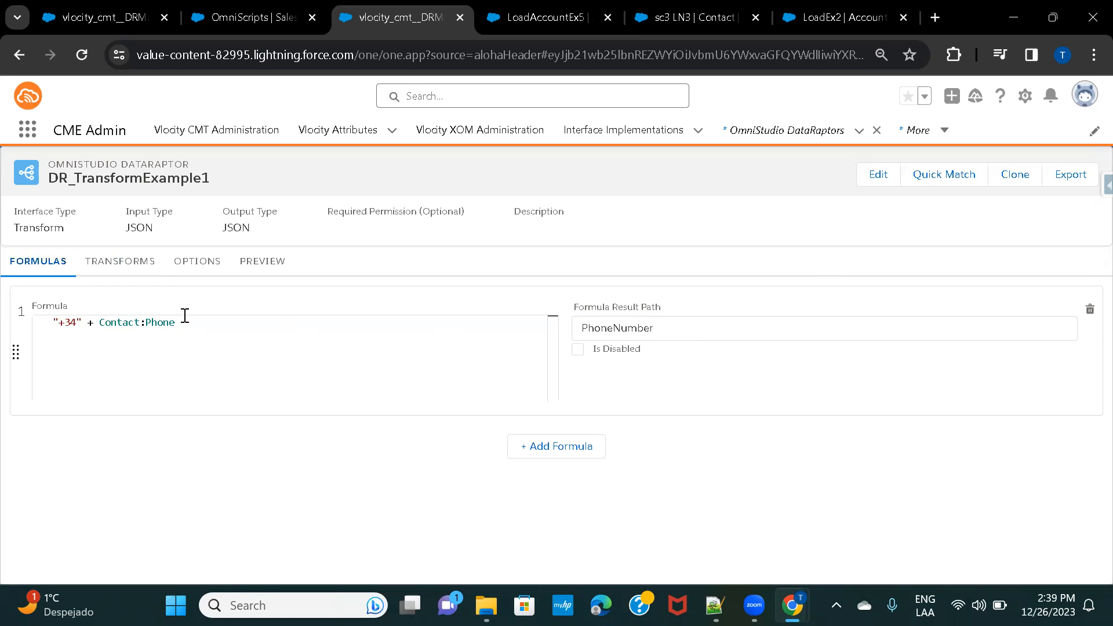
click(118, 271)
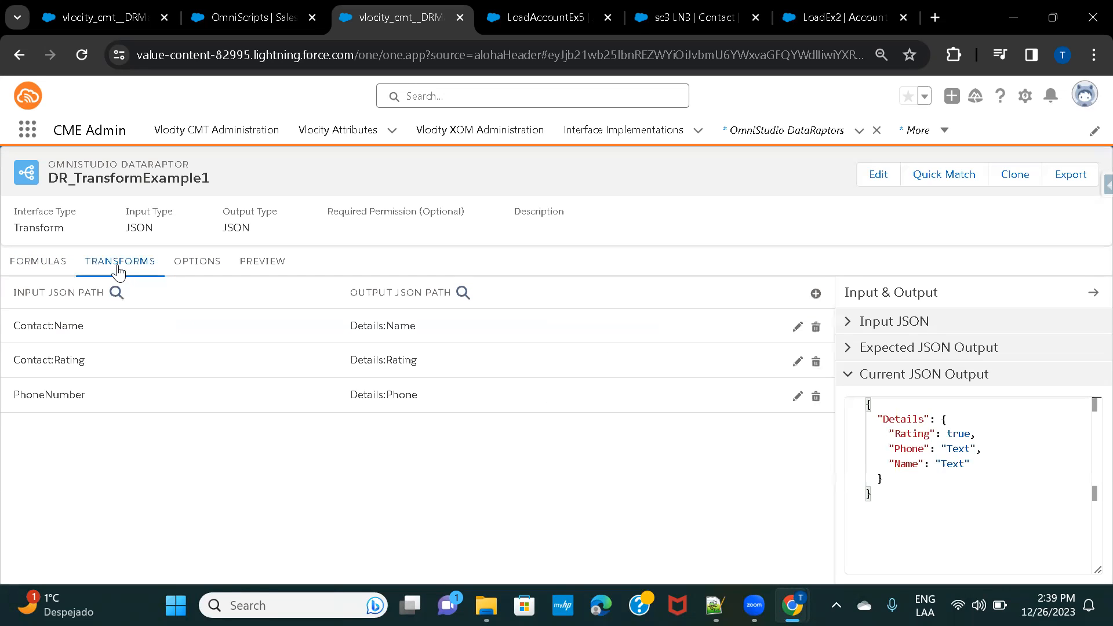
click(391, 406)
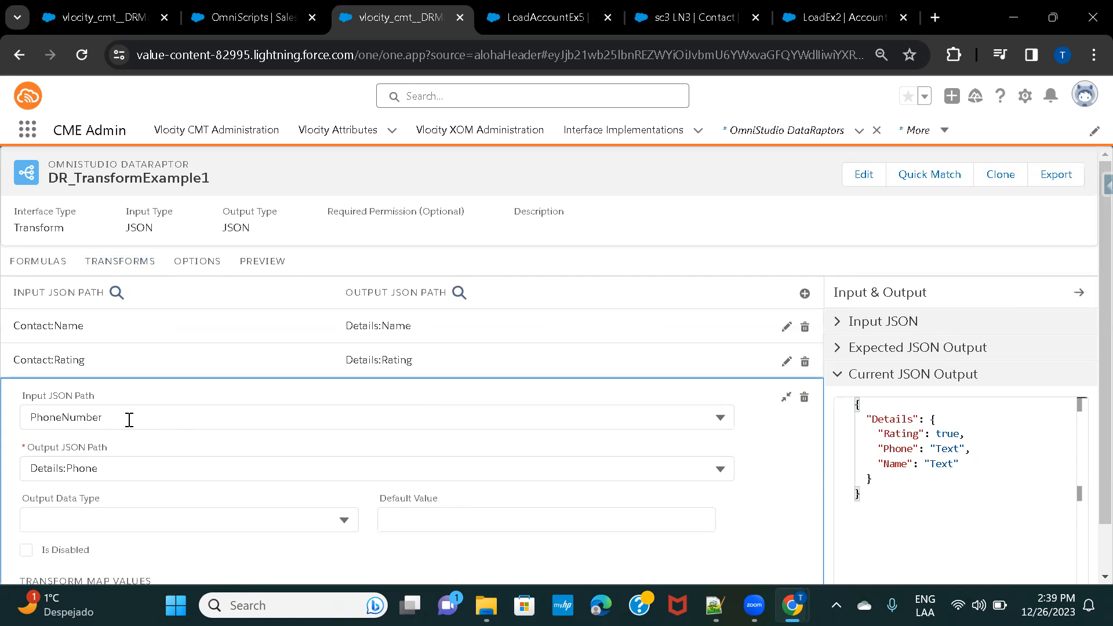
click(262, 266)
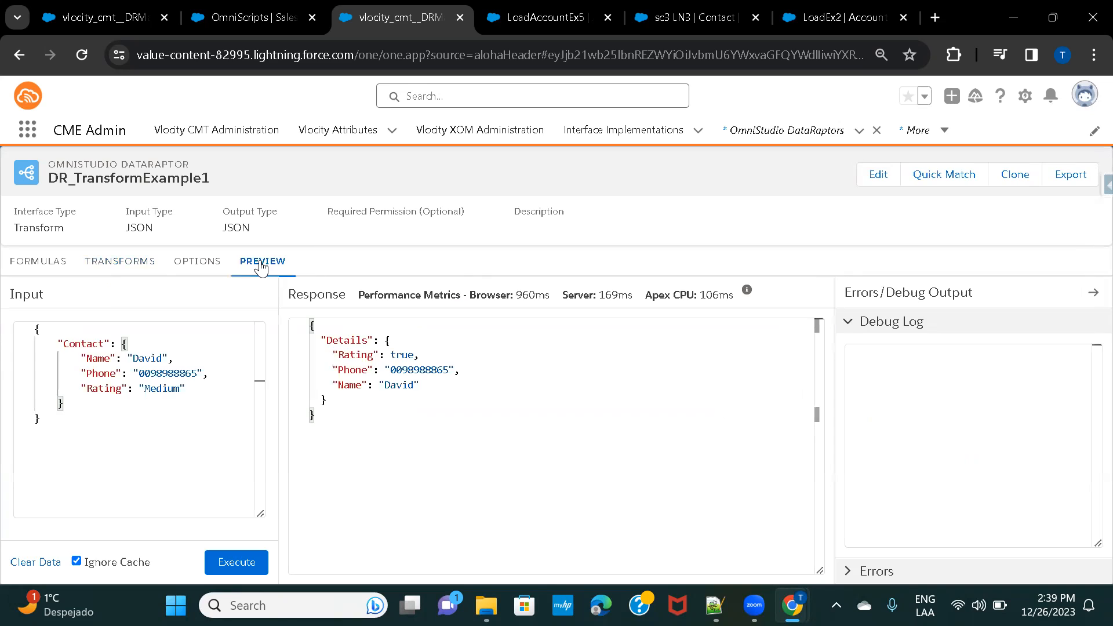
click(259, 563)
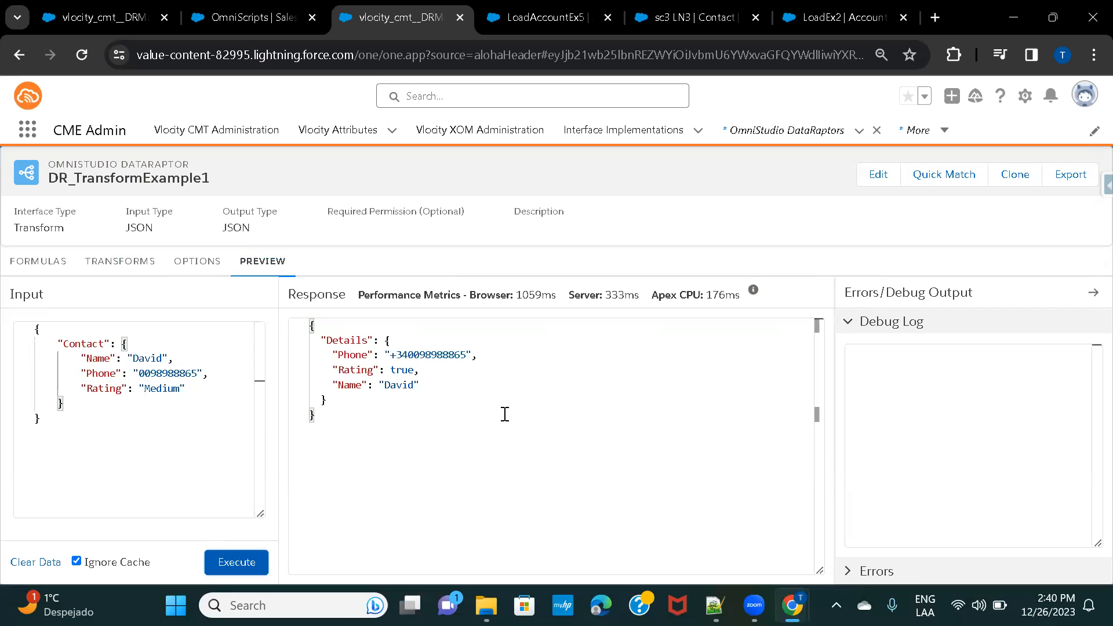
- In Notepad++, list Account, Contact and Lead on separate lines below the Transform notes
click(715, 606)
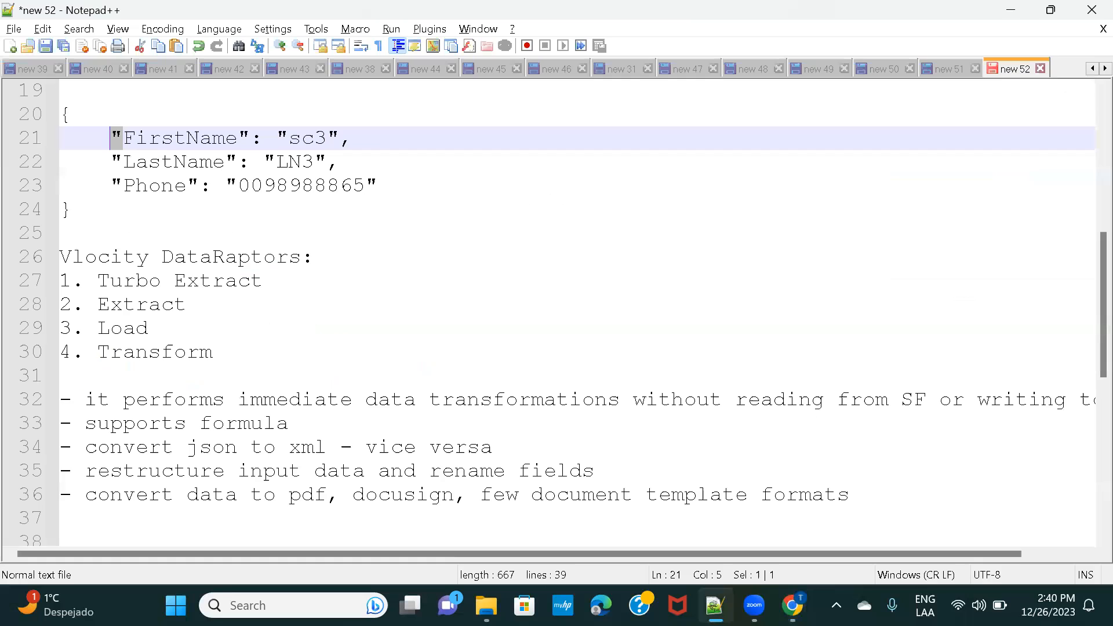
click(875, 490)
key(Return)
key(Return)
key(Return)
text(Account)
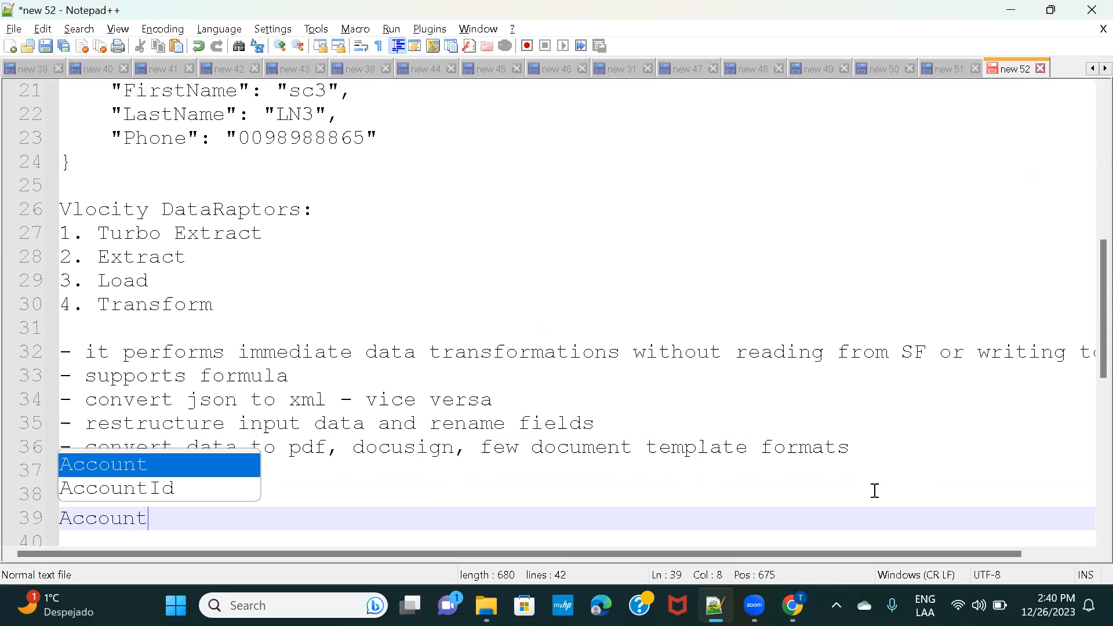
key(Return)
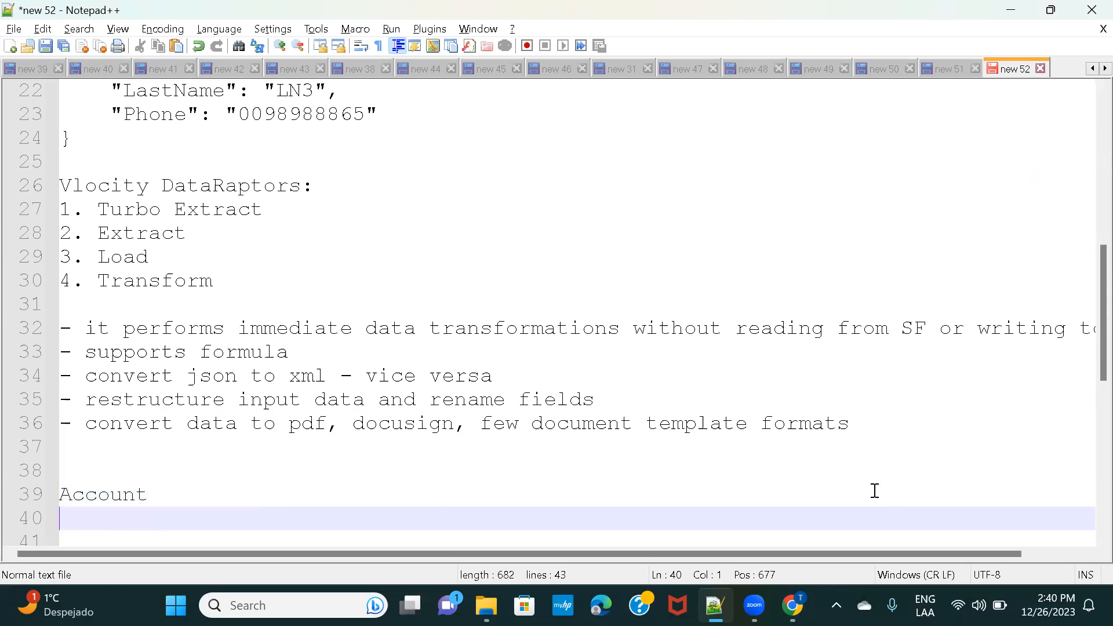
text(Contact)
key(Return)
text(Lead)
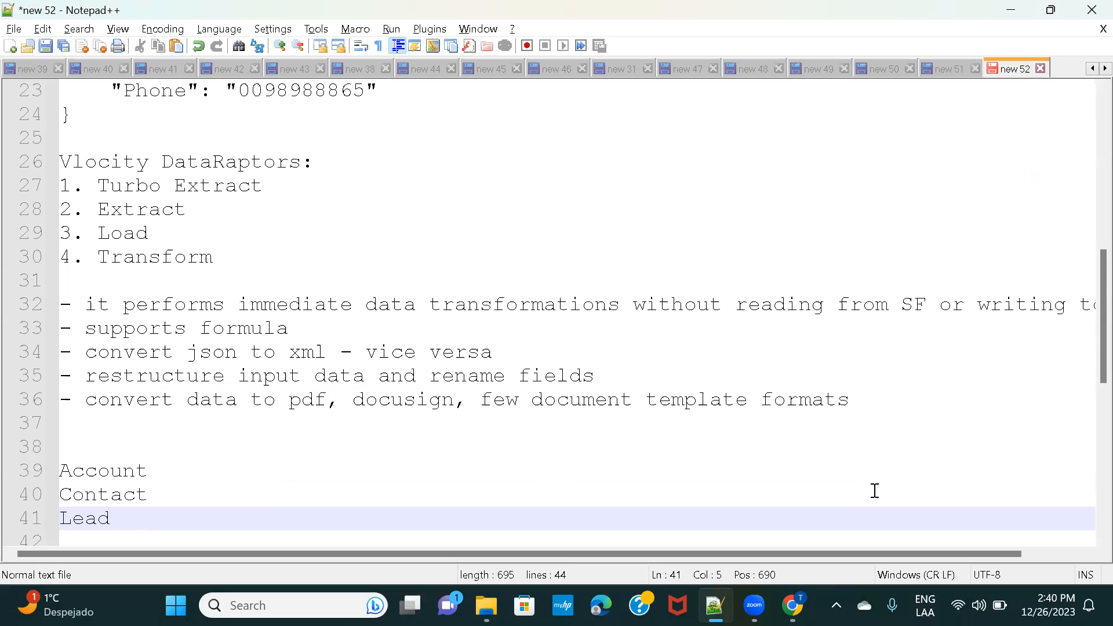
key(Return)
key(Return)
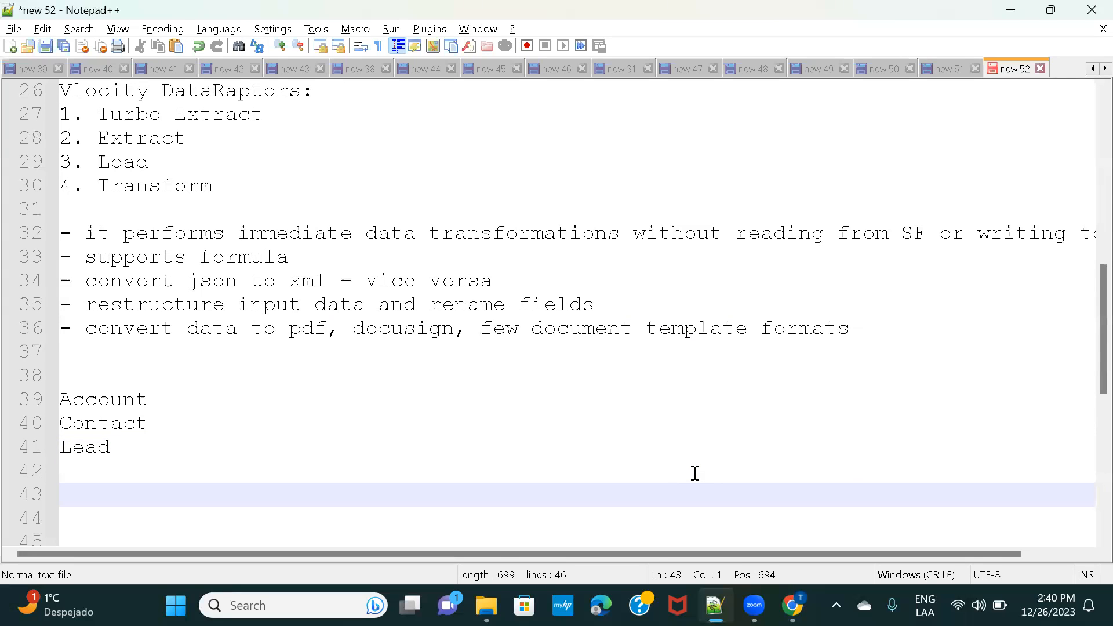
- Start a JSON block below the object list with a pair of braces enclosing an empty indented line
text({})
key(Return)
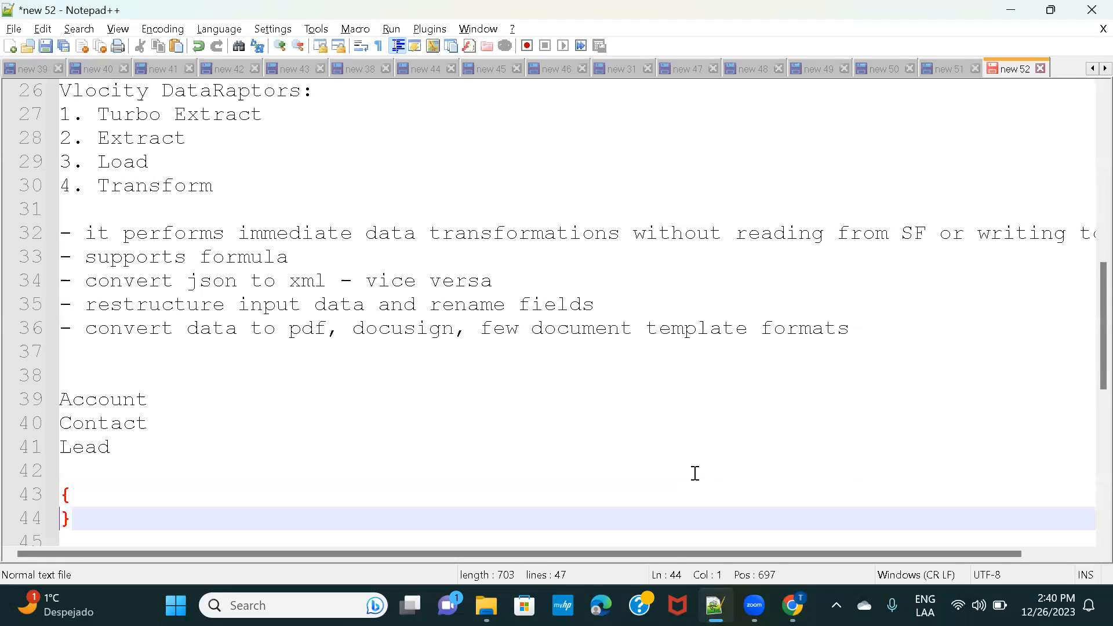
click(96, 493)
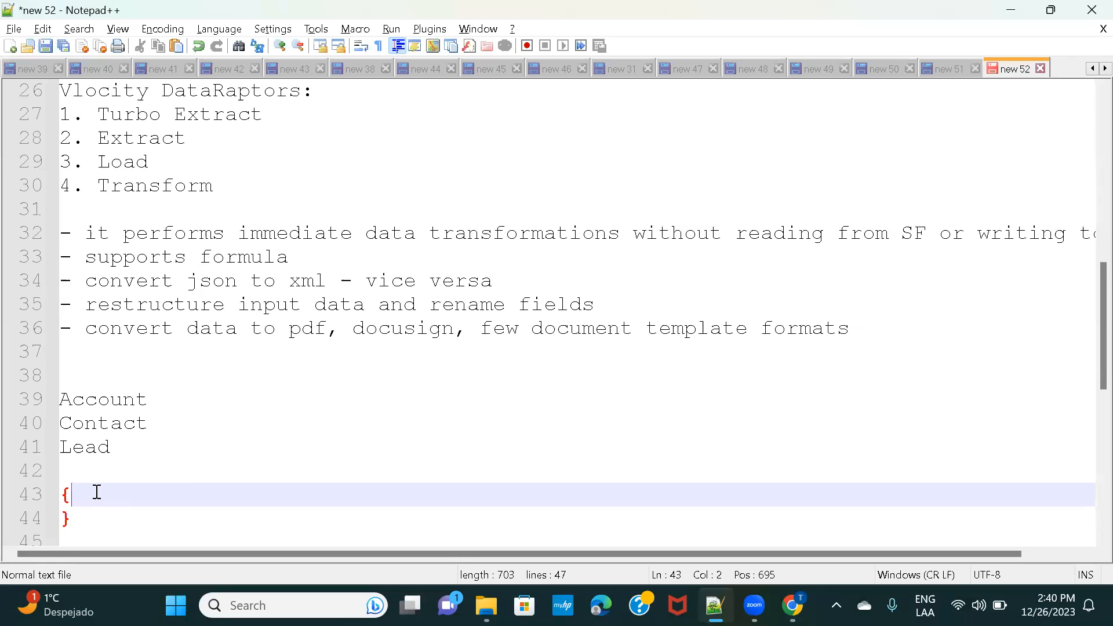
key(Return)
key(Tab)
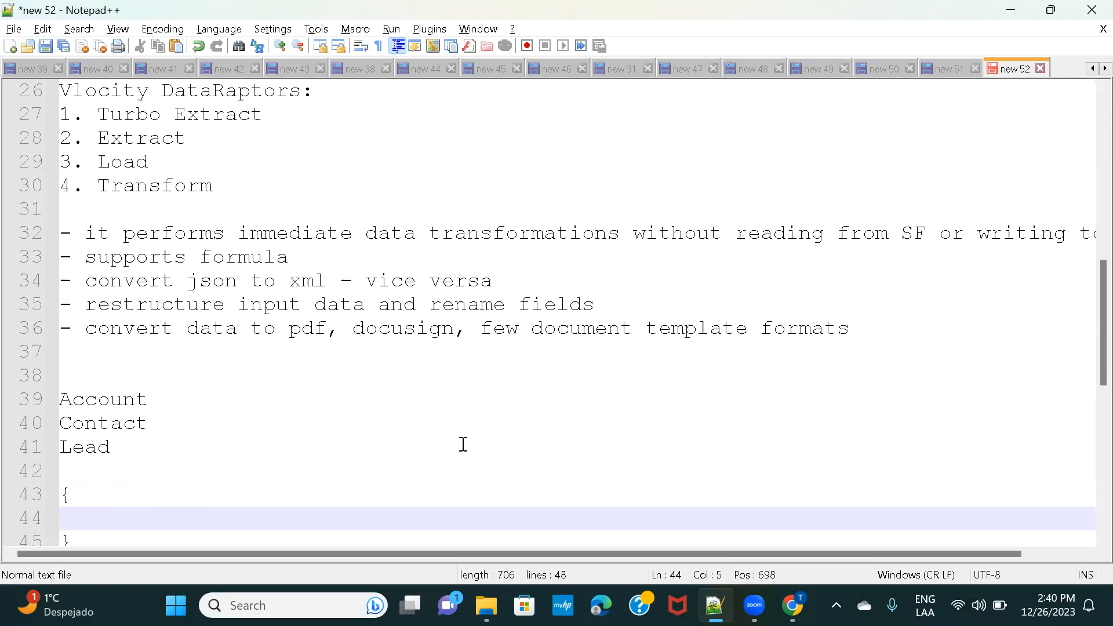
- Switch to Chrome and create a DataRaptor named DR_TransformExample2 with interface type Transform and JSON input and output
mouse_move(792, 605)
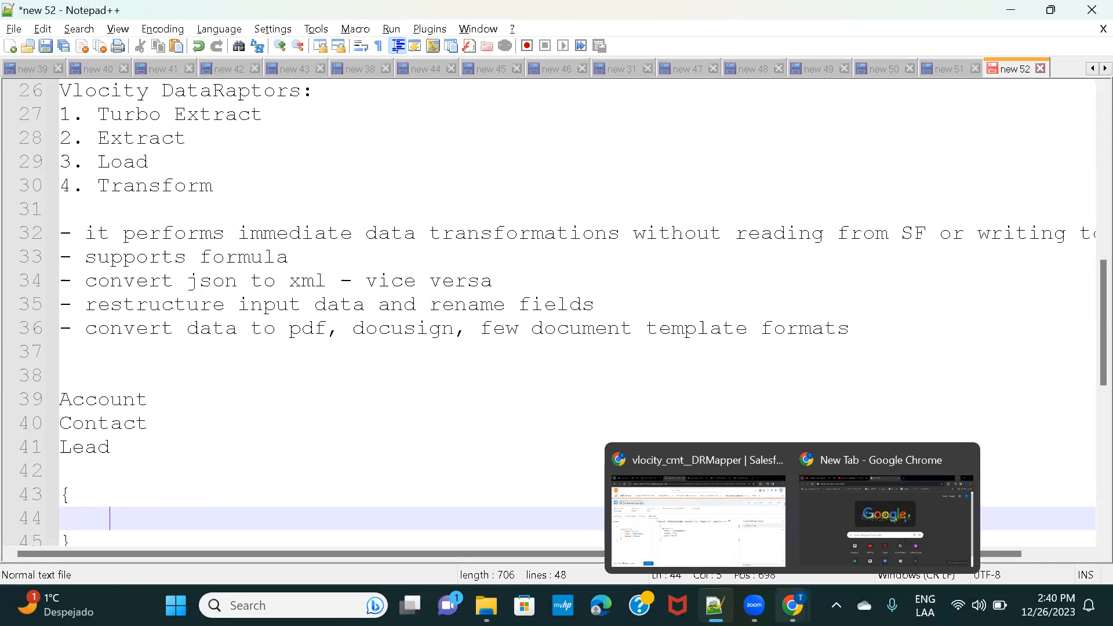
click(725, 498)
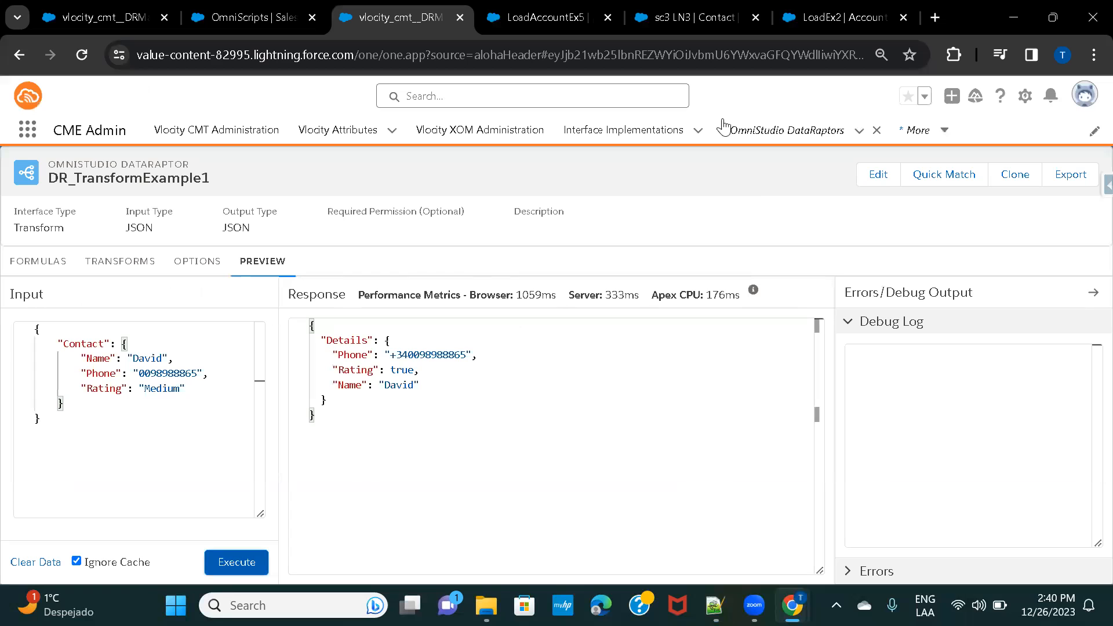
click(745, 146)
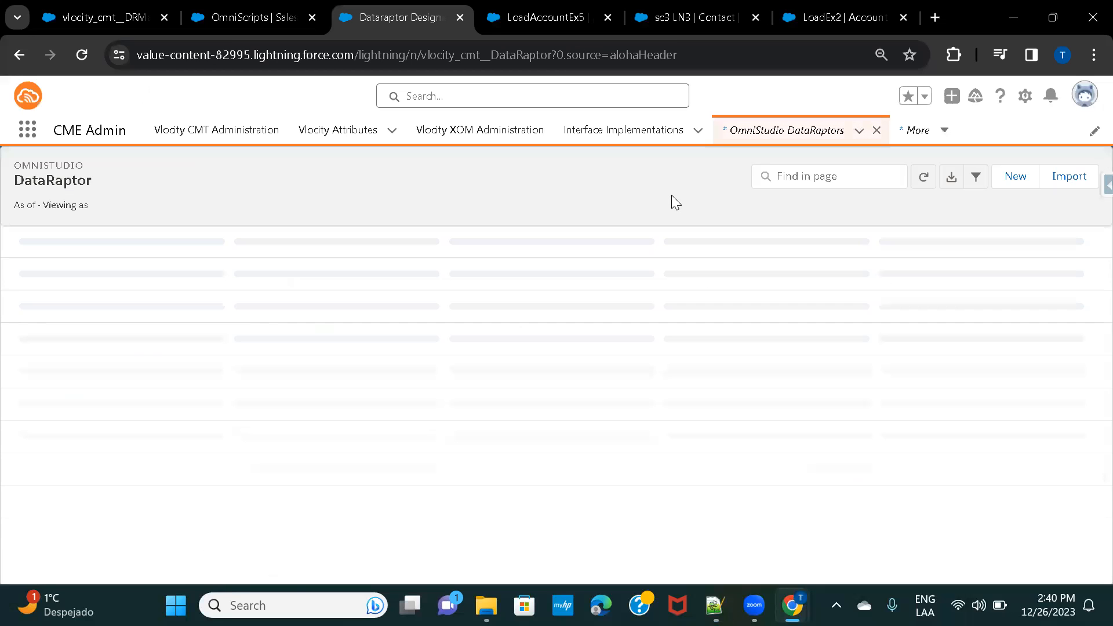
click(1013, 184)
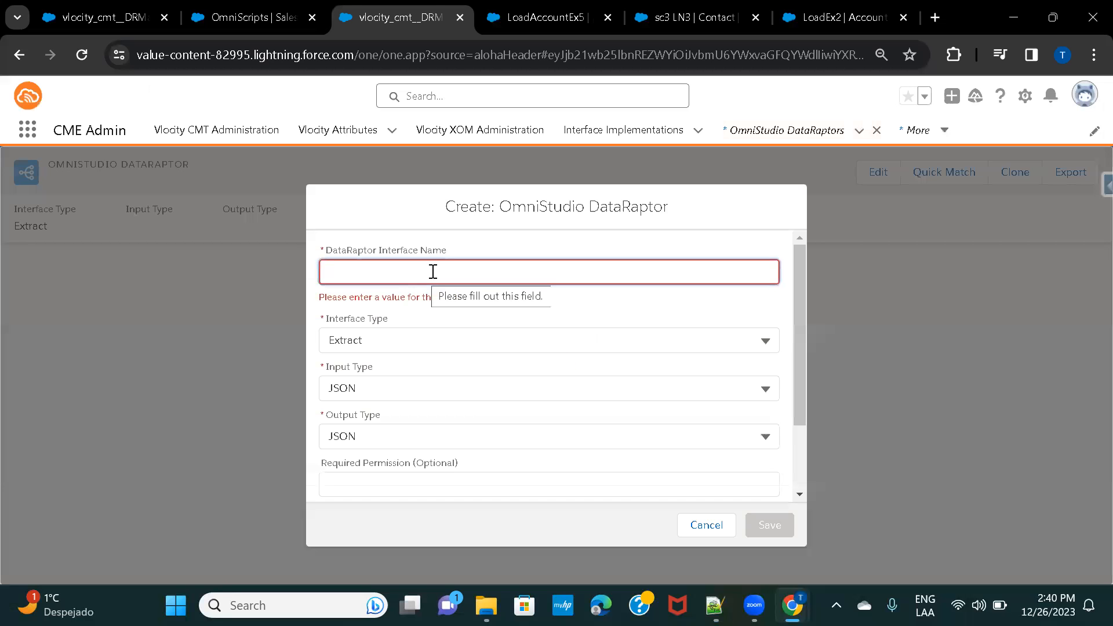
text(DR_)
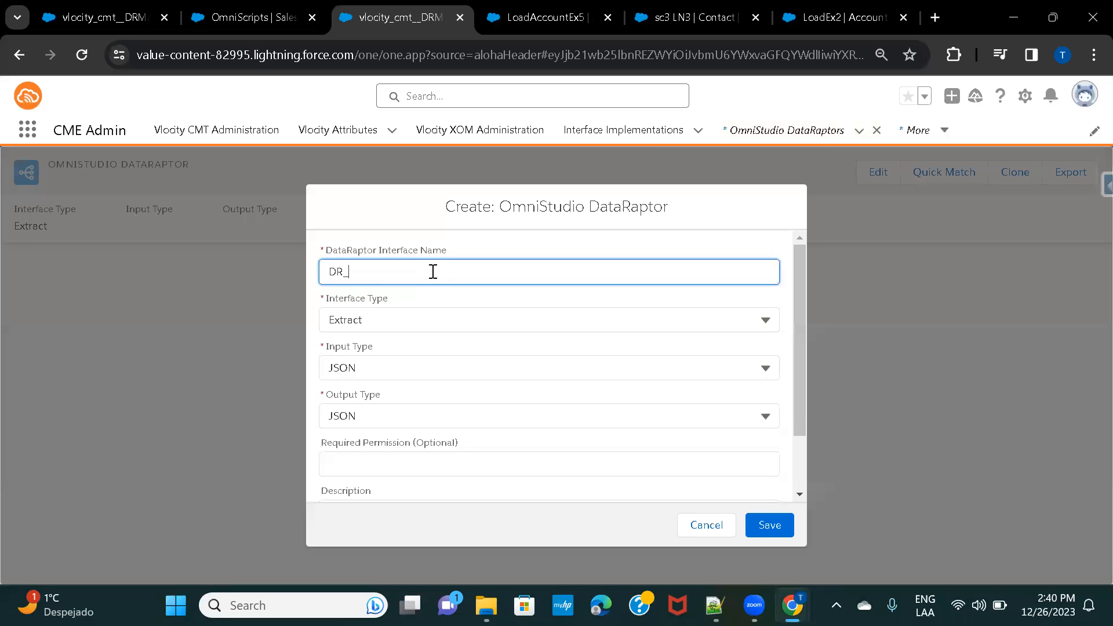
text(TransformExample2)
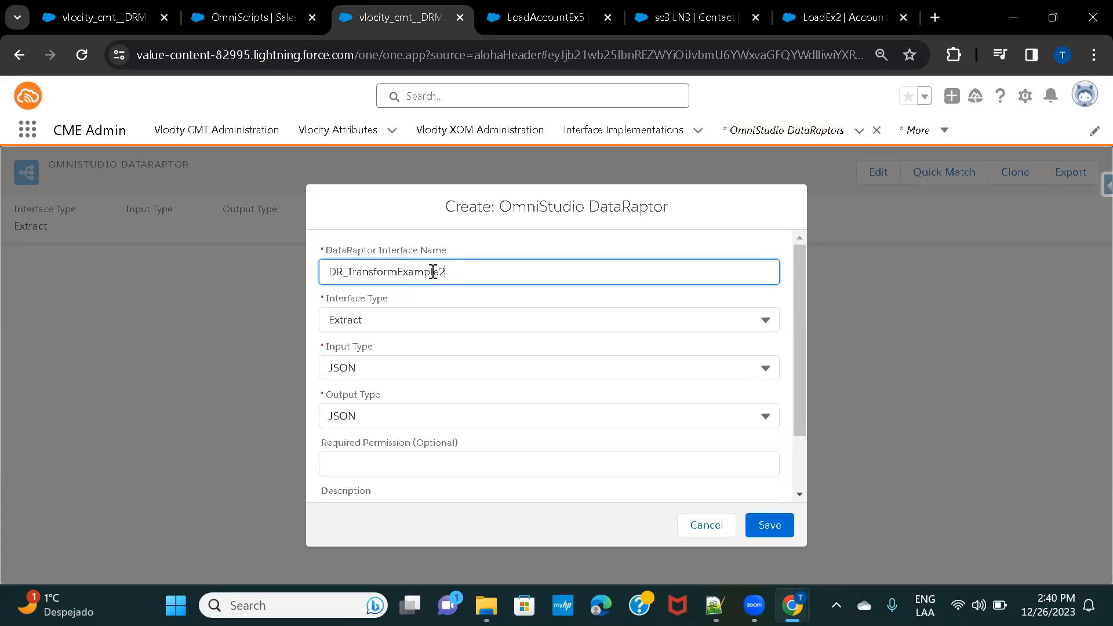
click(432, 315)
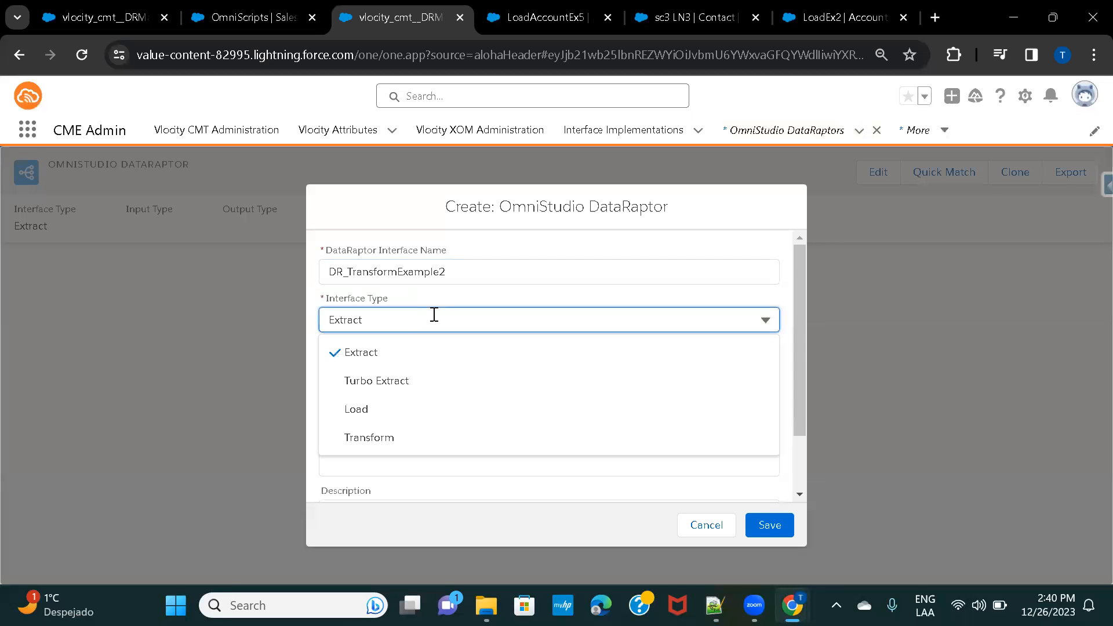
click(388, 439)
click(773, 525)
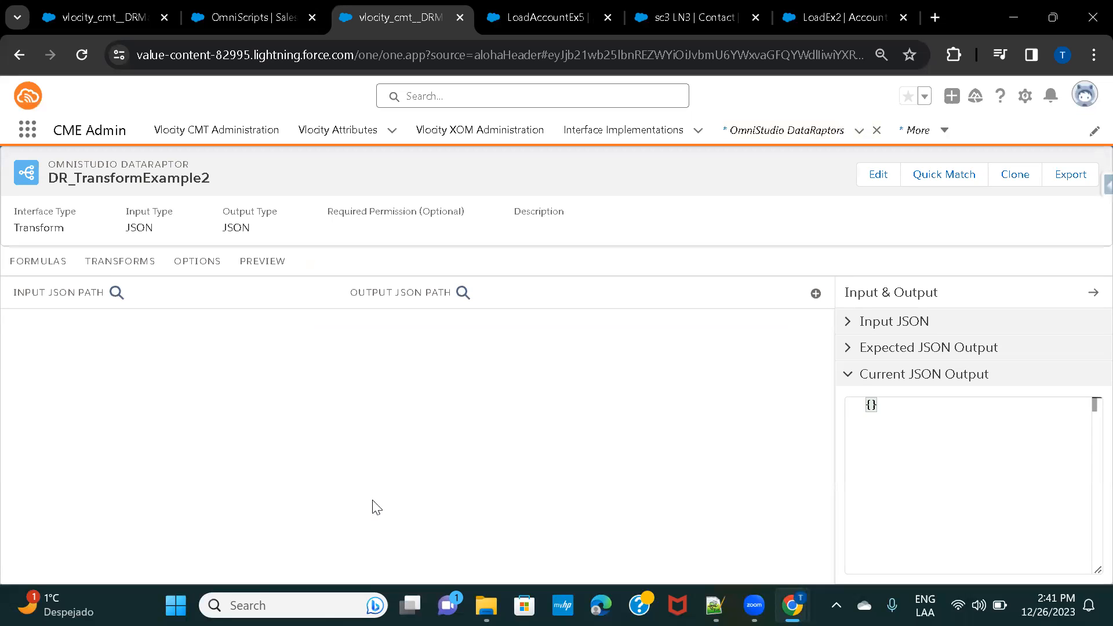
- Open the new DataRaptor's transform mappings and review the Account, Contact and Lead entries listed in Notepad++
click(127, 268)
click(718, 609)
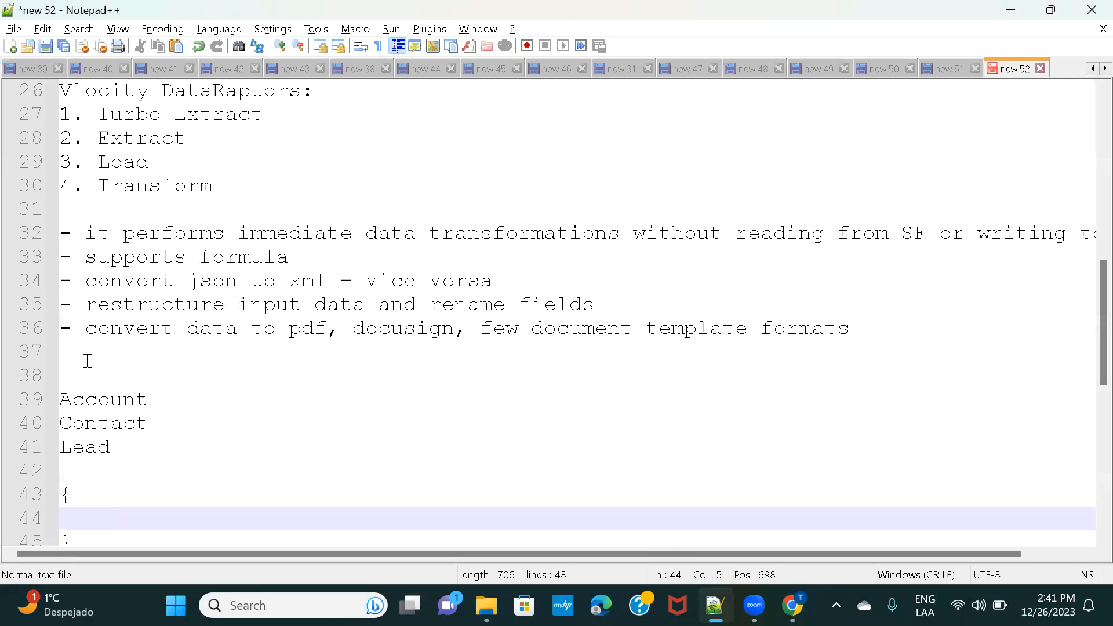
double_click(102, 399)
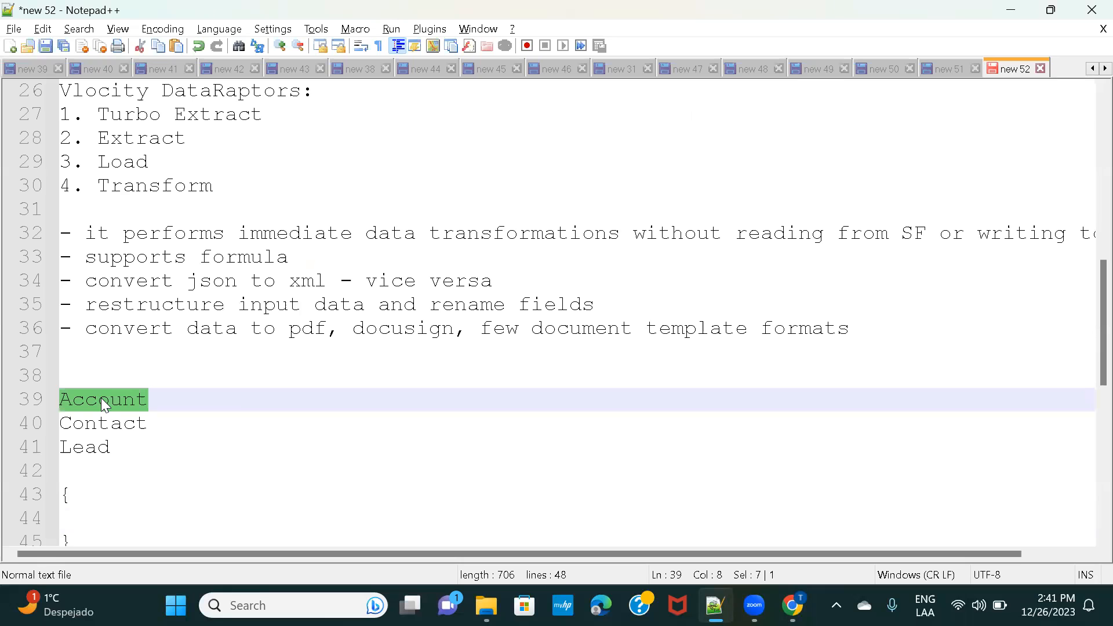
double_click(123, 427)
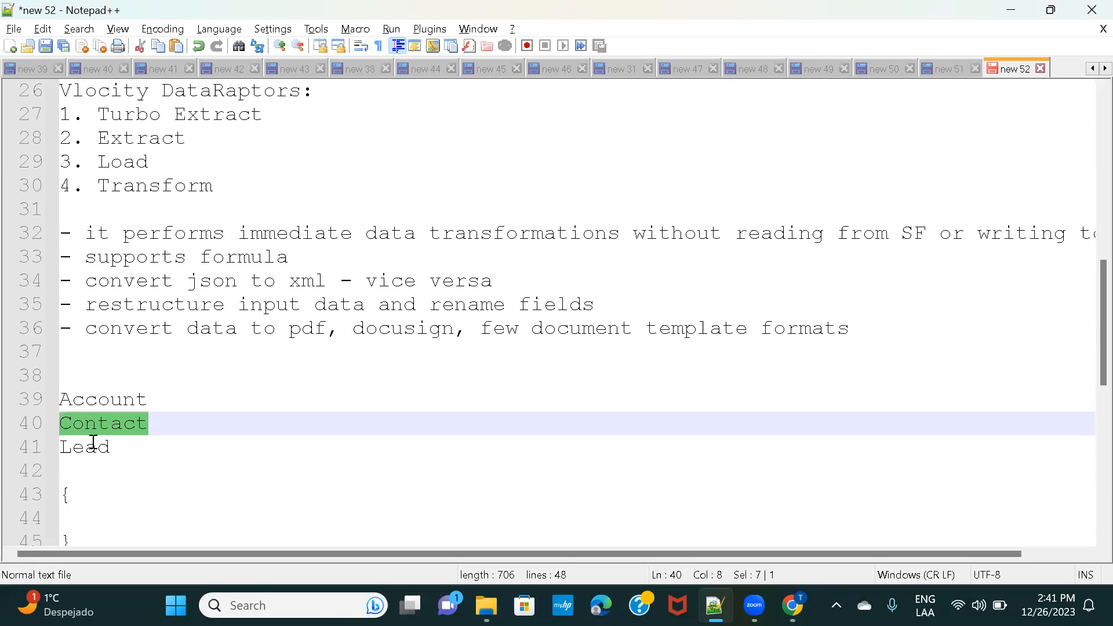
double_click(92, 446)
- Switch to Chrome and add a transform mapping to DR_TransformExample2 with the input JSON path Account:Name
mouse_move(792, 605)
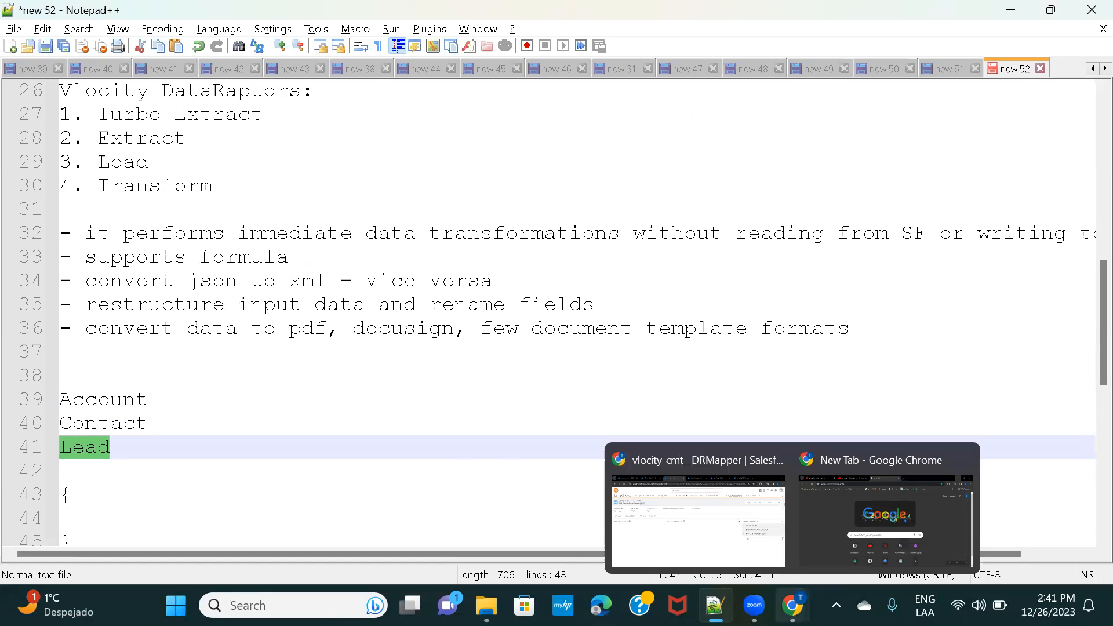
click(708, 532)
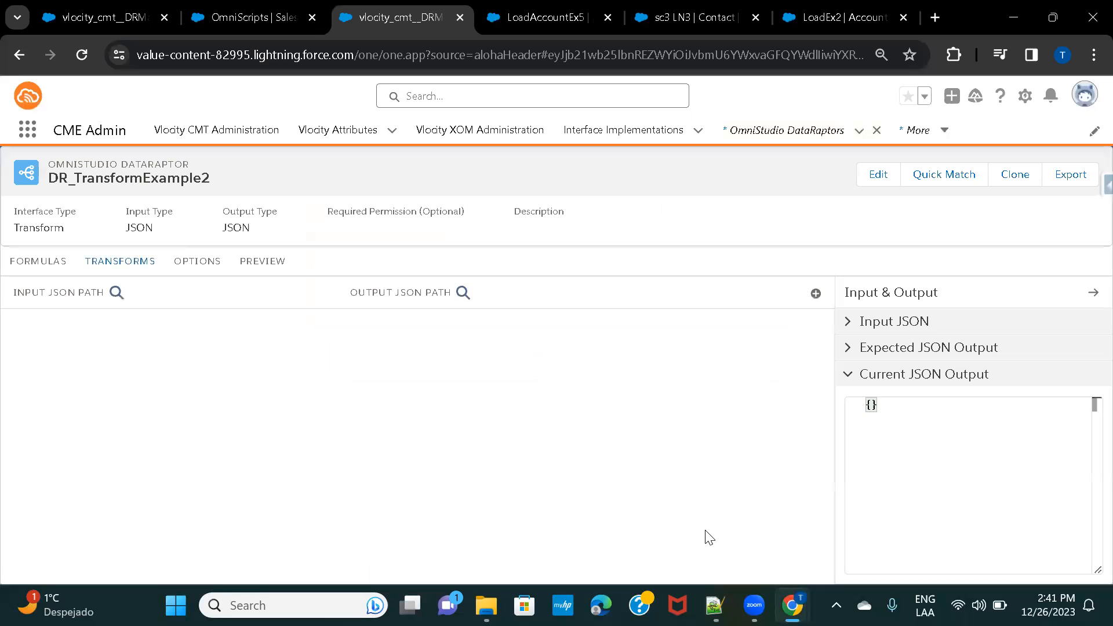
click(816, 293)
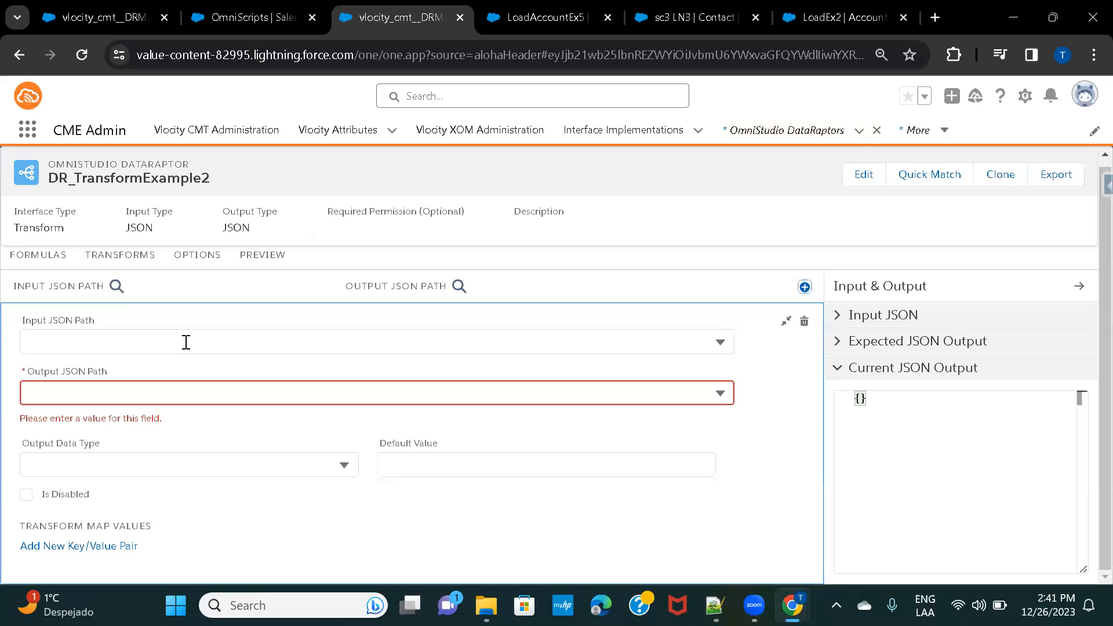
click(186, 342)
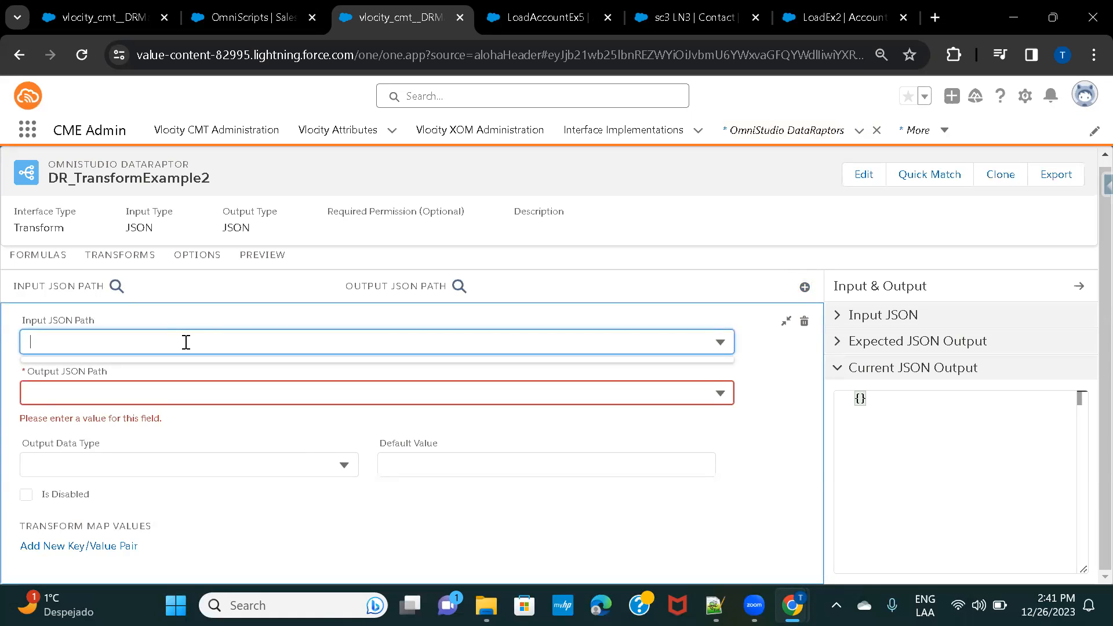
text(Account:Name)
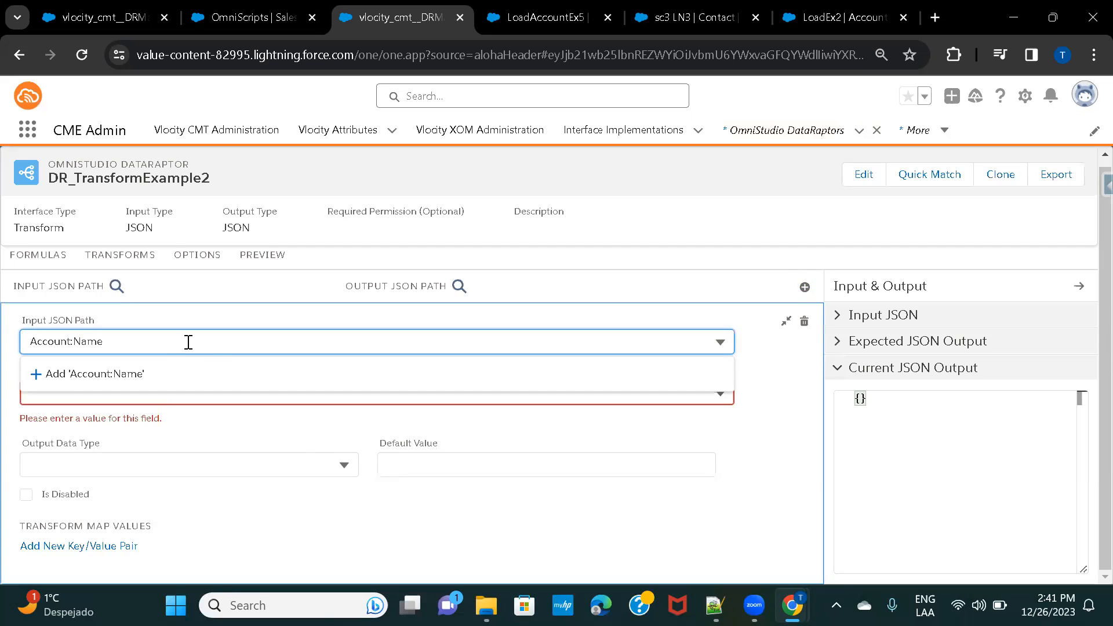
click(129, 376)
click(143, 390)
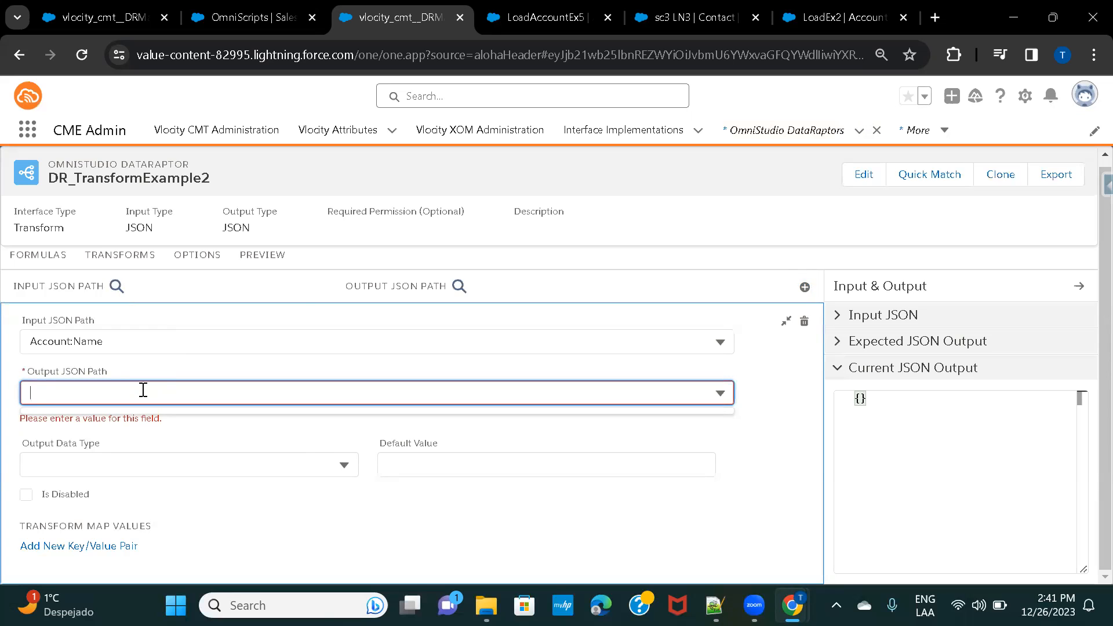
- In Notepad++, add an empty details object inside the JSON block's braces, and return to the DataRaptor in Chrome
click(715, 605)
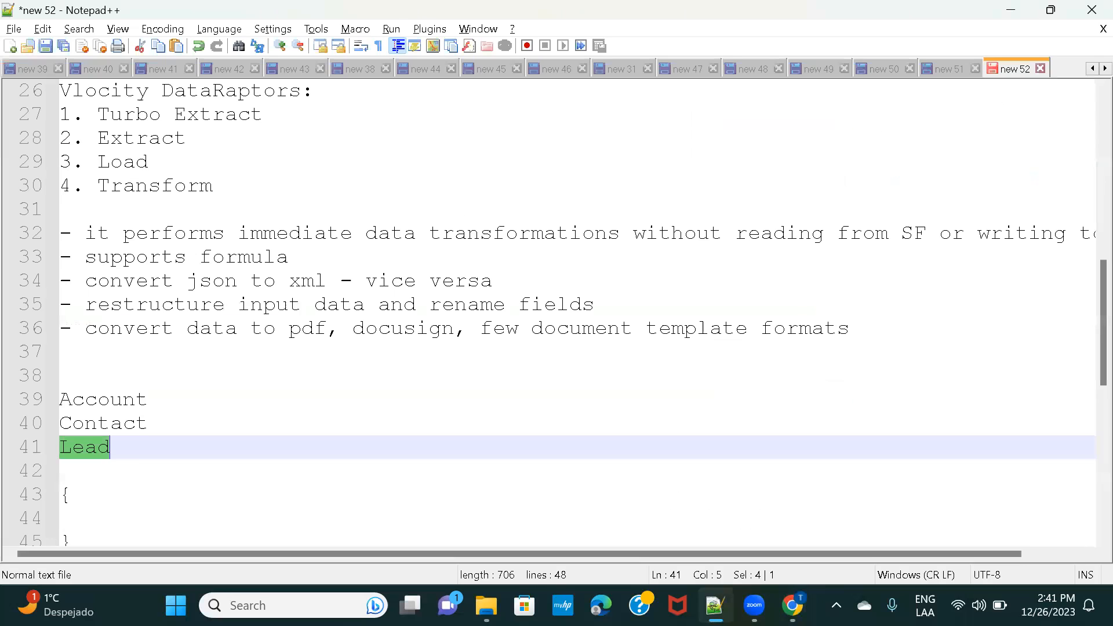
click(87, 514)
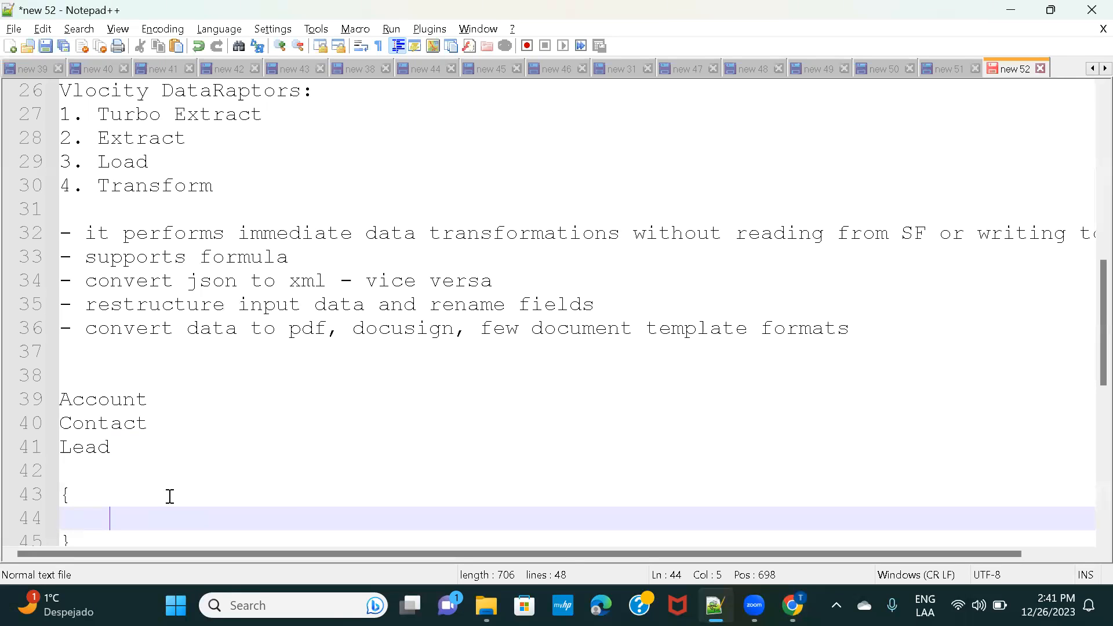
text(details :{})
key(Left)
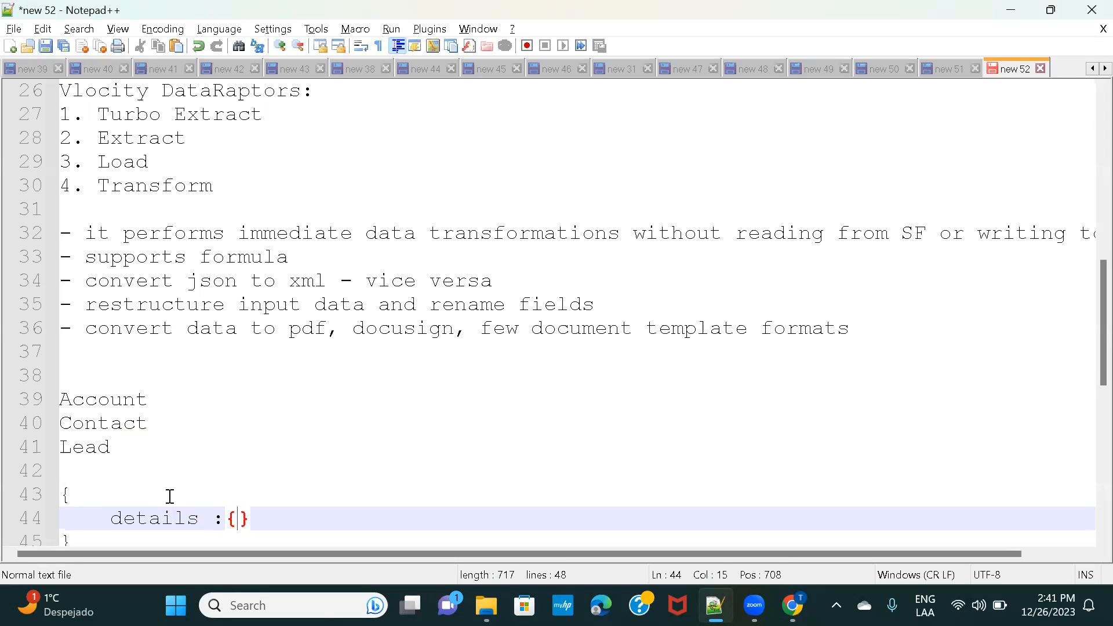
key(Return)
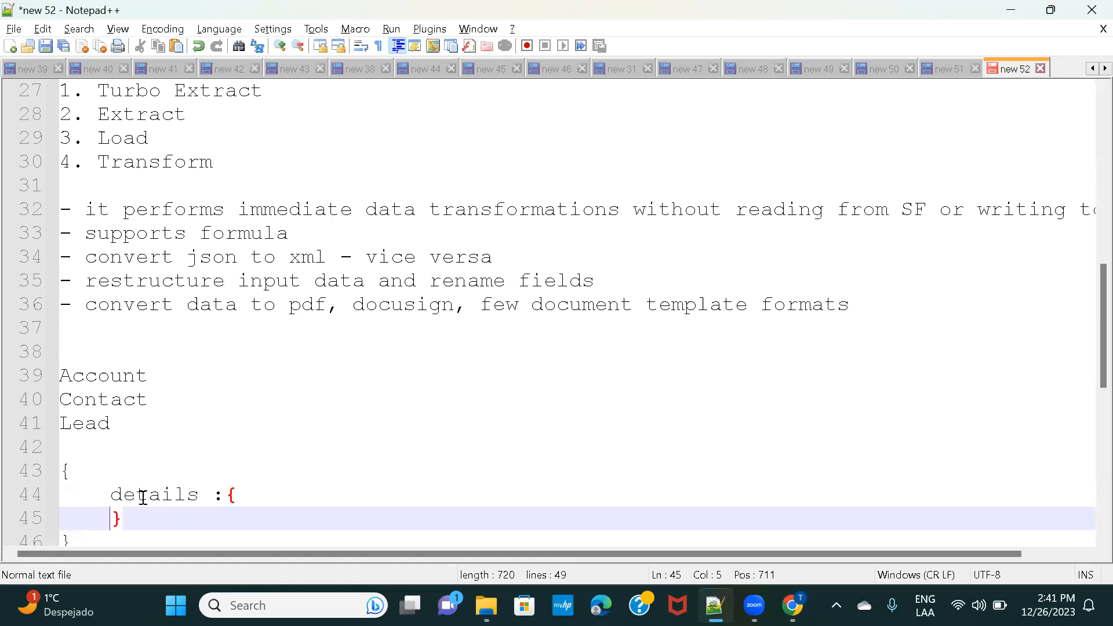
double_click(141, 496)
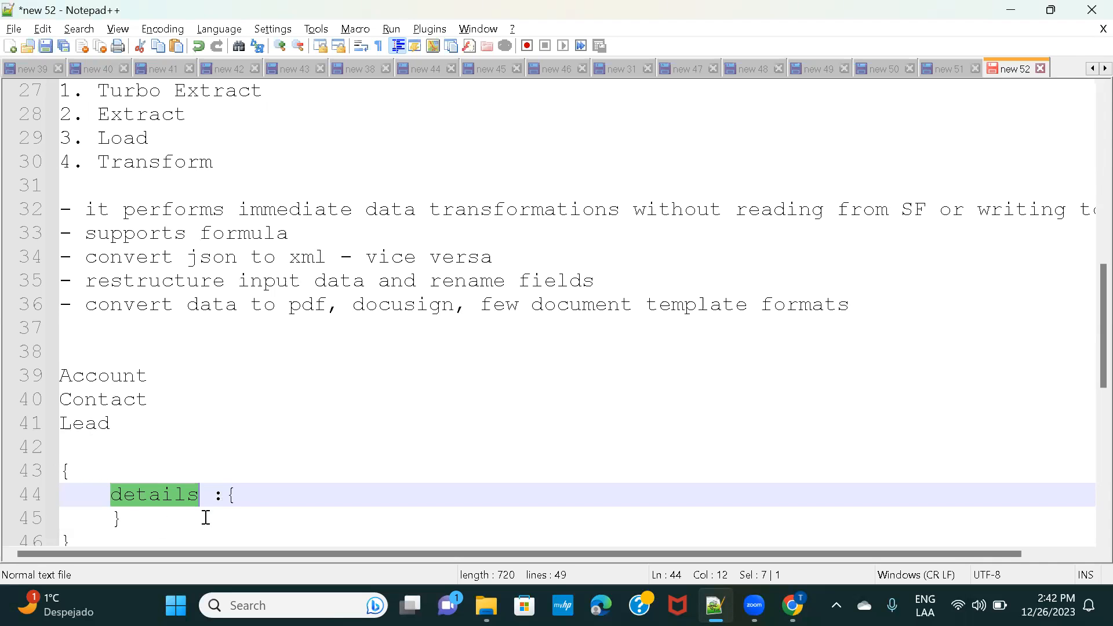
click(273, 497)
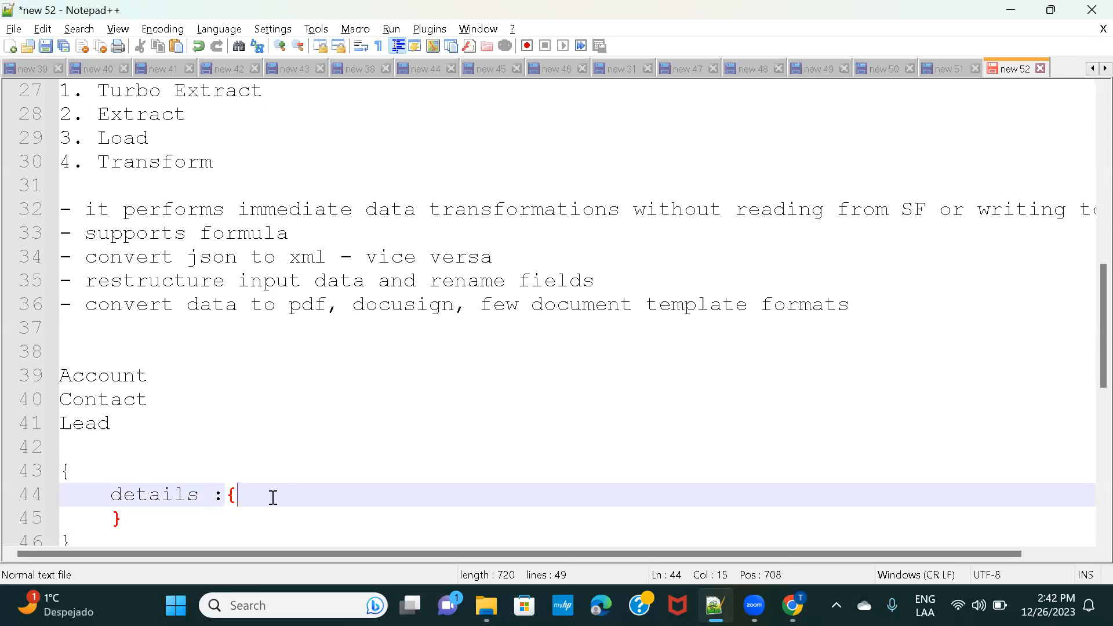
double_click(124, 500)
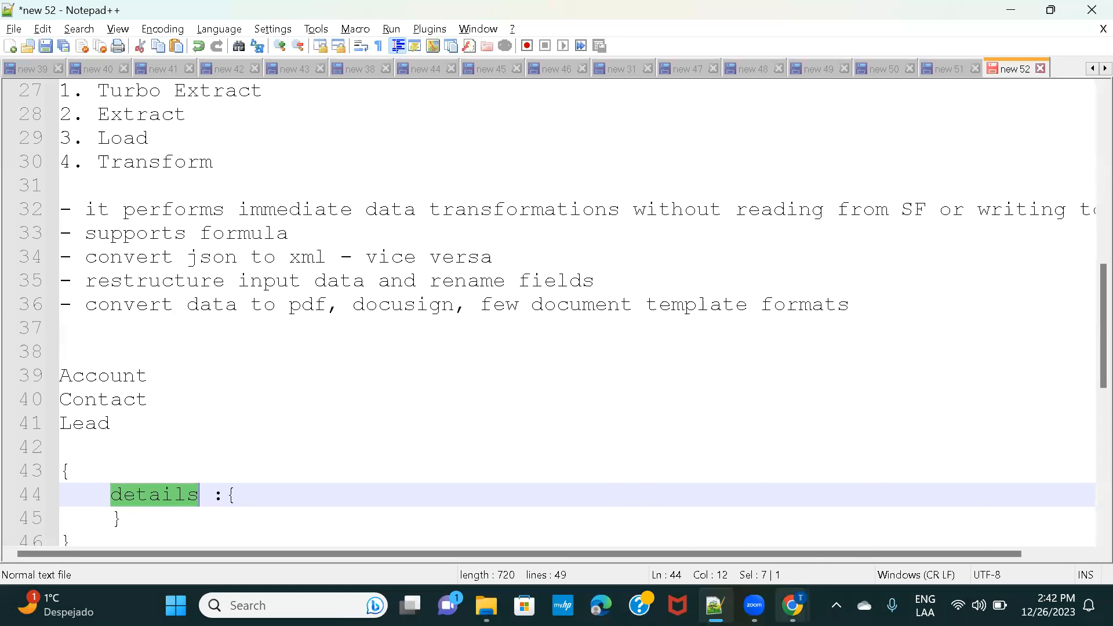
mouse_move(793, 605)
click(701, 537)
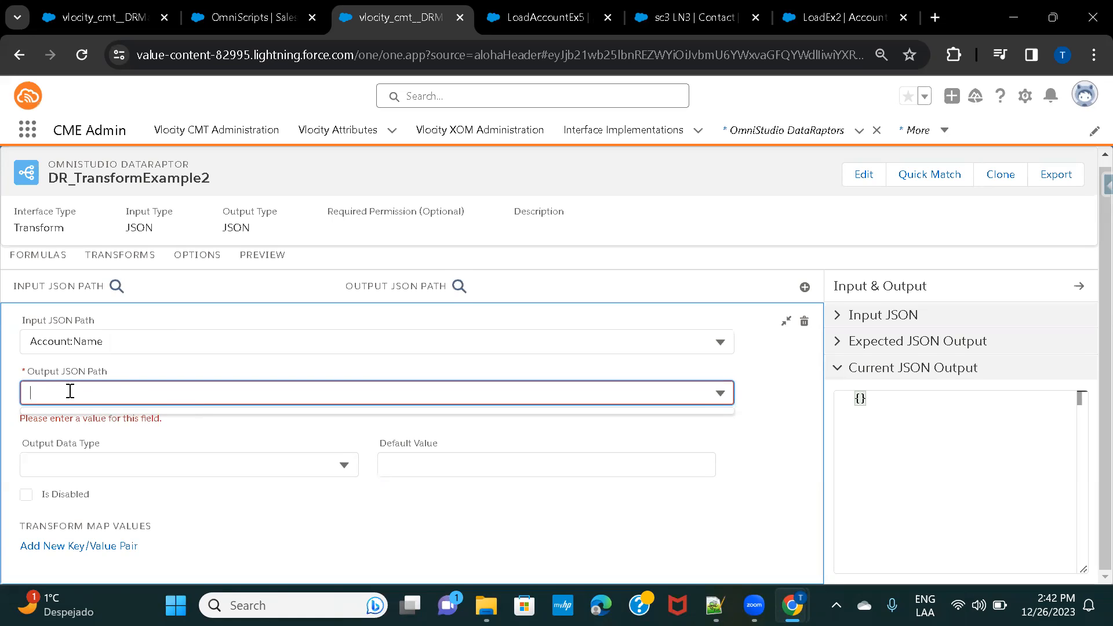
text(Details)
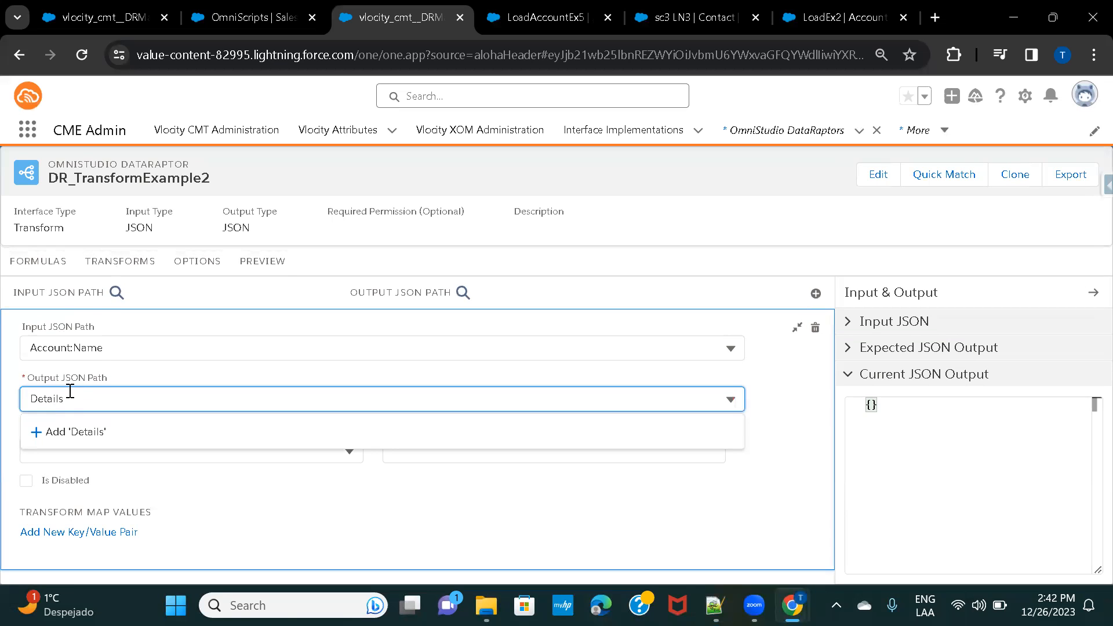
key(BackSpace)
key(BackSpace)
key(BackSpace)
key(BackSpace)
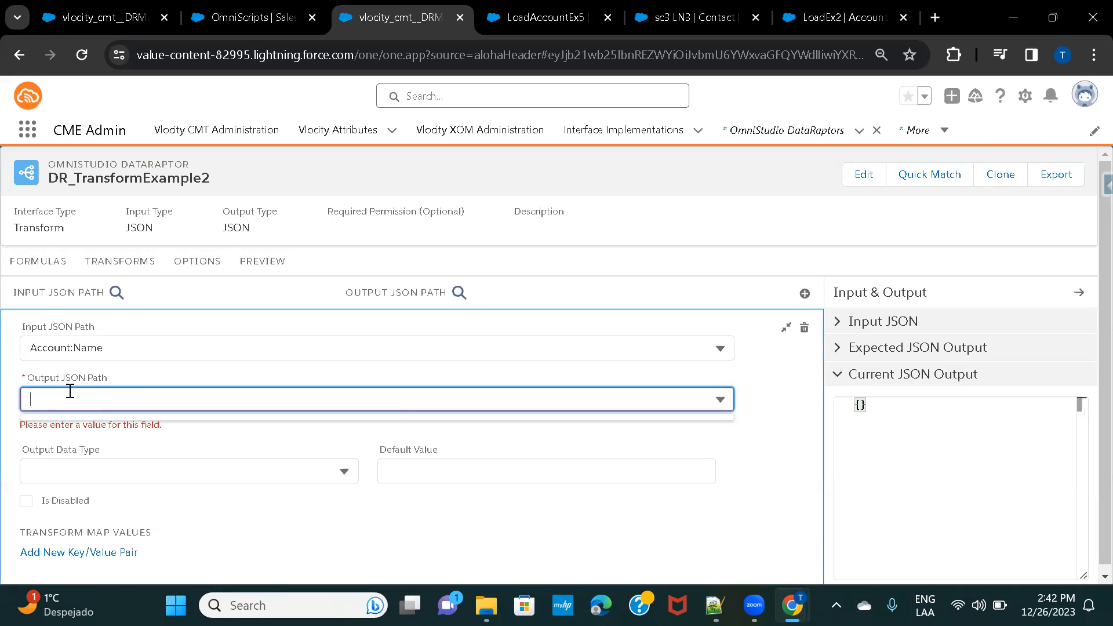
- Set the output JSON path of the Account:Name mapping to AllInformation:Name and collapse the mapping
text(AllInfor)
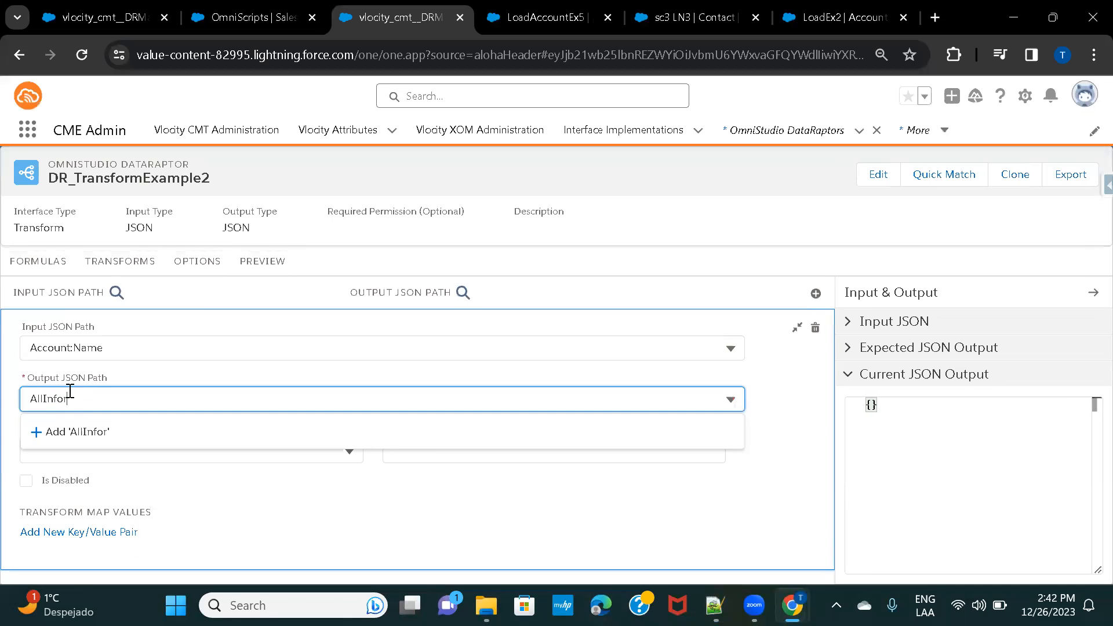
text(mation:Name)
click(100, 438)
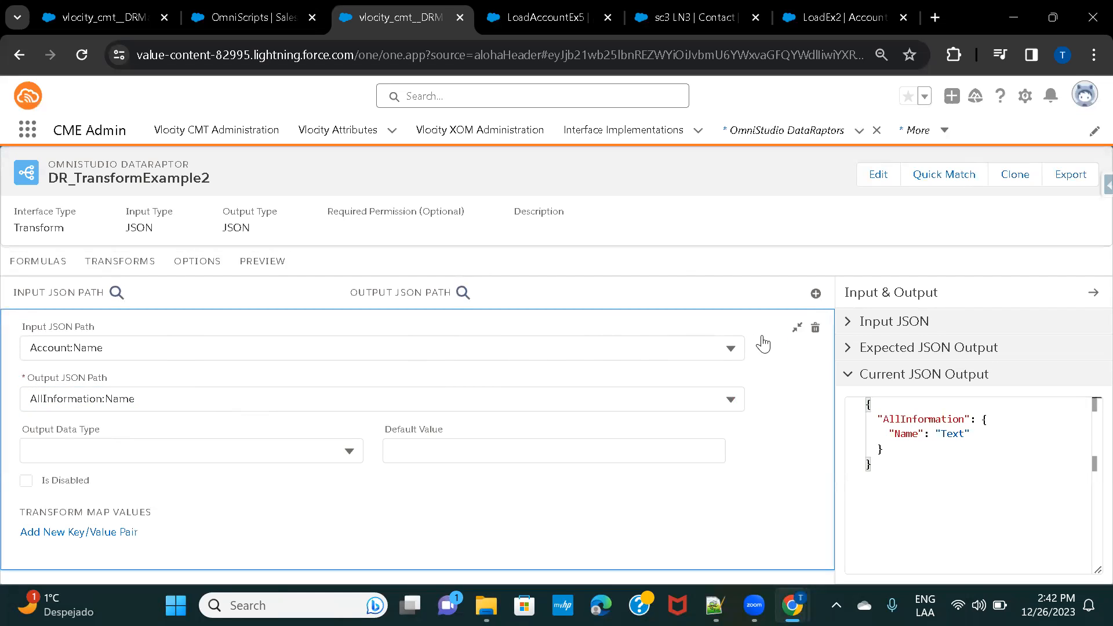
click(796, 332)
- Add a second mapping from input path Account:Phone to output path AllInformation:Phone and collapse it
click(816, 293)
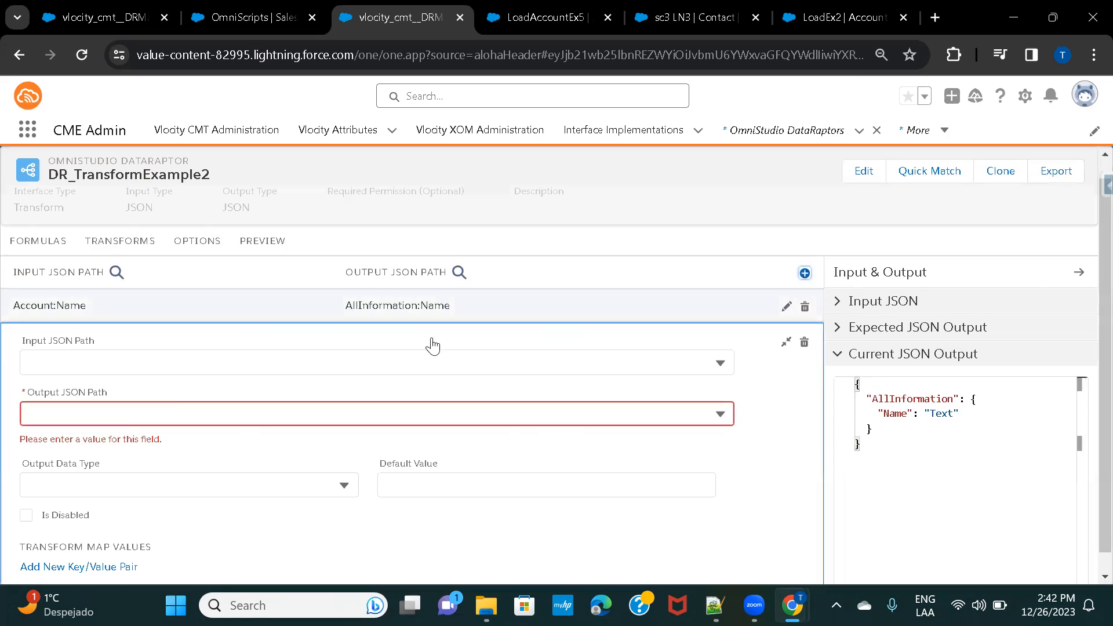
click(139, 364)
text(Ac)
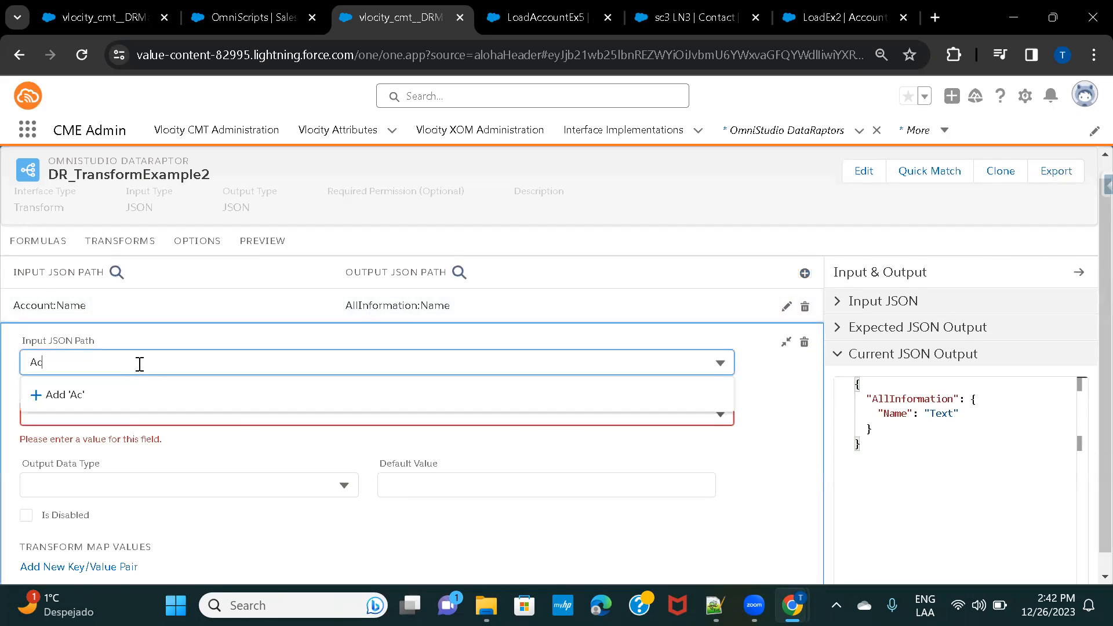
text(count:Phone)
click(124, 400)
click(130, 412)
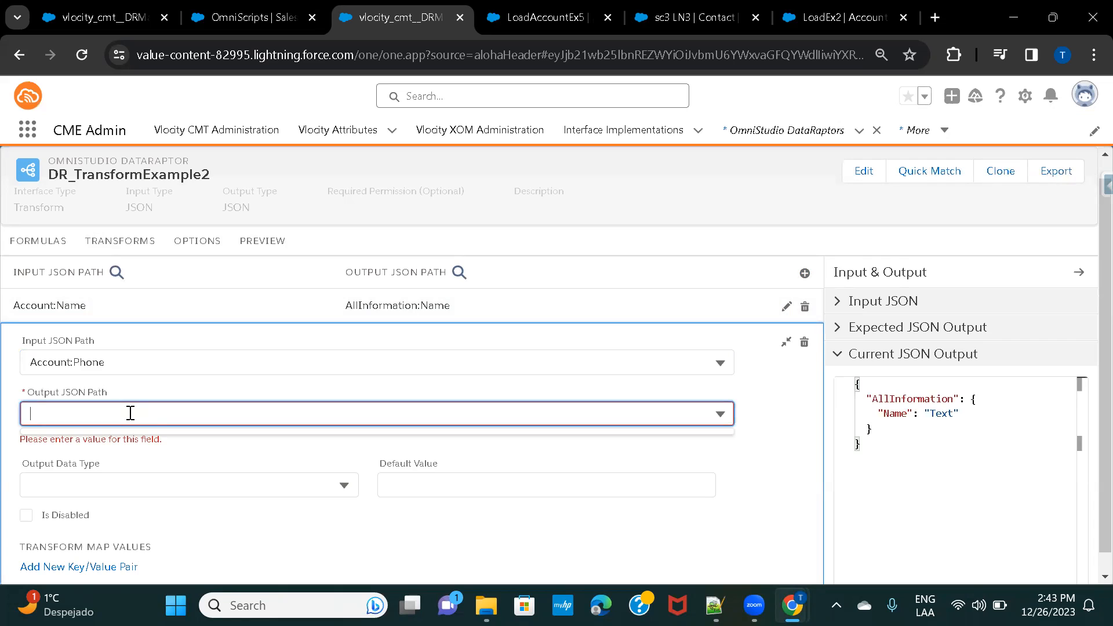
text(AllInformation)
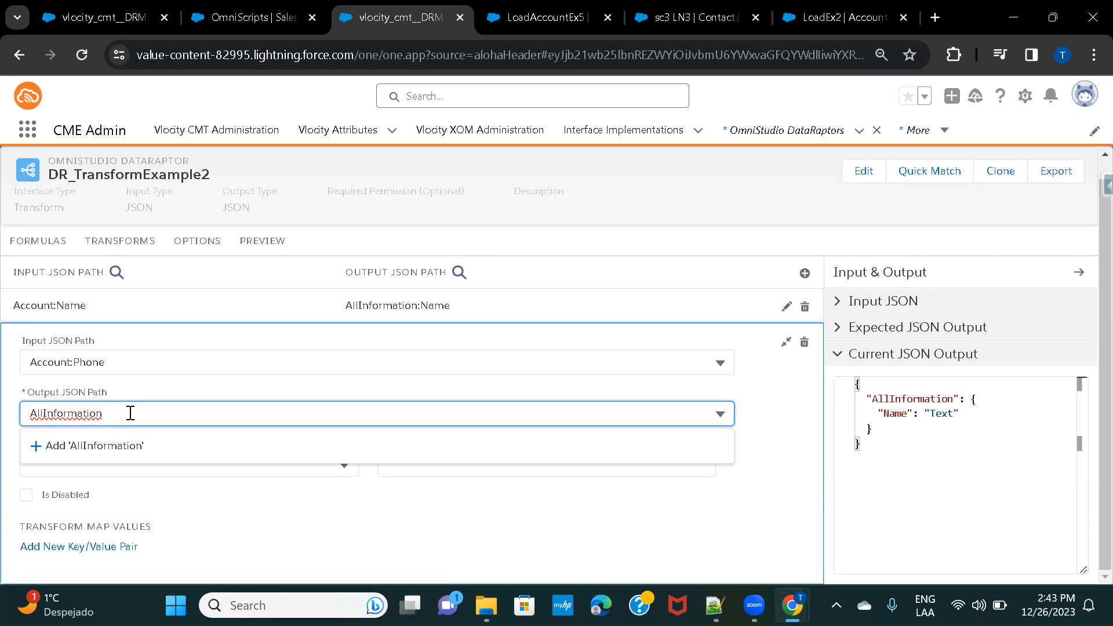
text(:Phone)
click(138, 458)
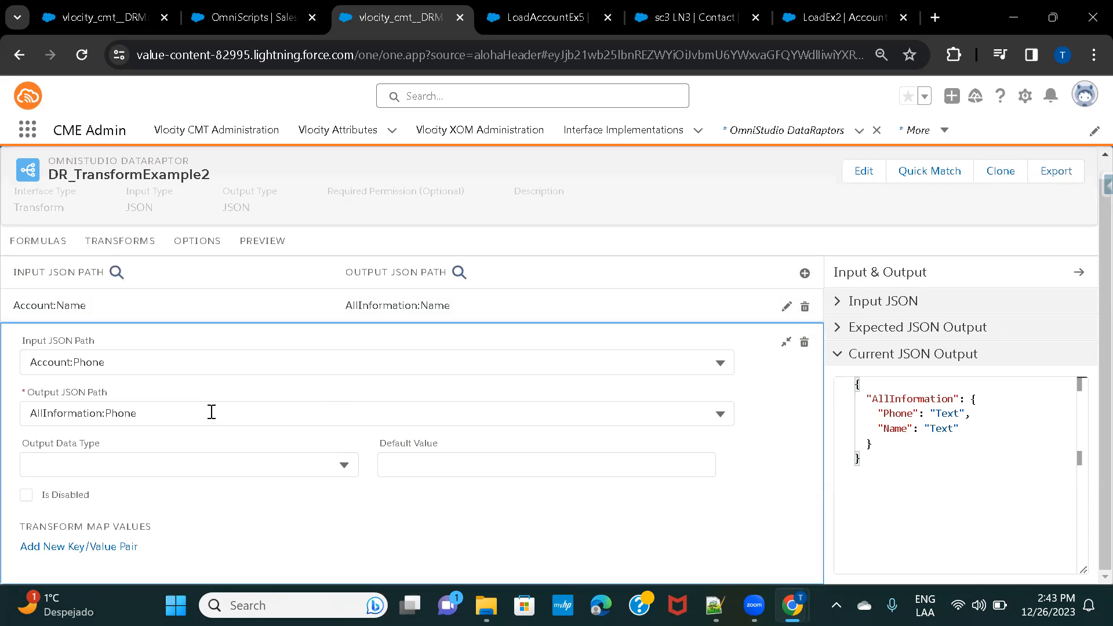
click(788, 345)
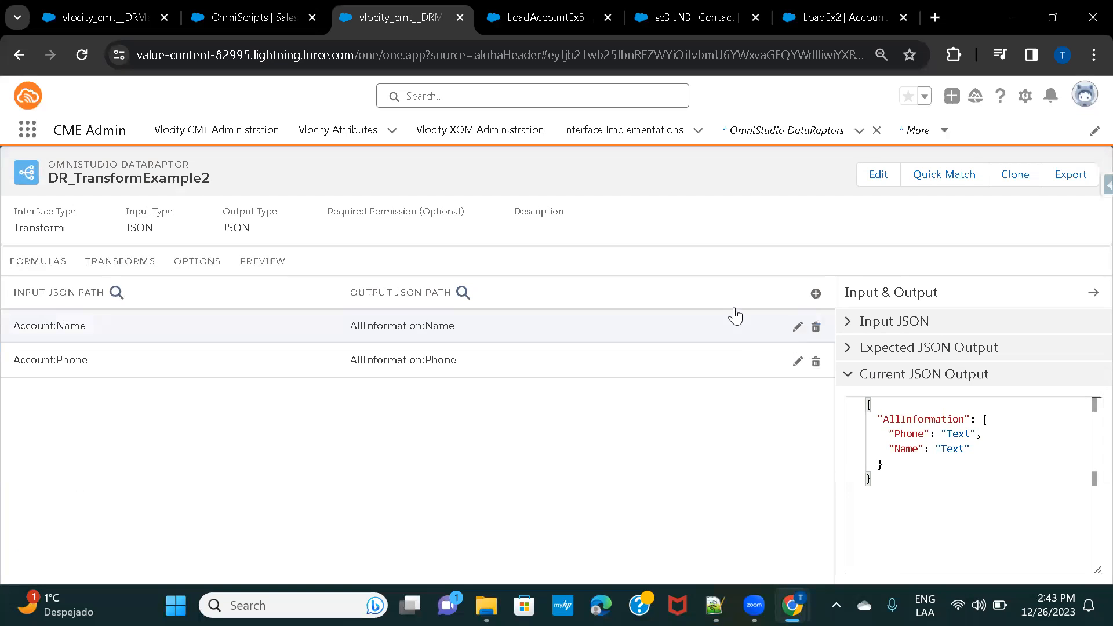
- Add a third mapping with the input JSON path Contact:Firstname
click(815, 294)
scroll(257, 386, up, 1)
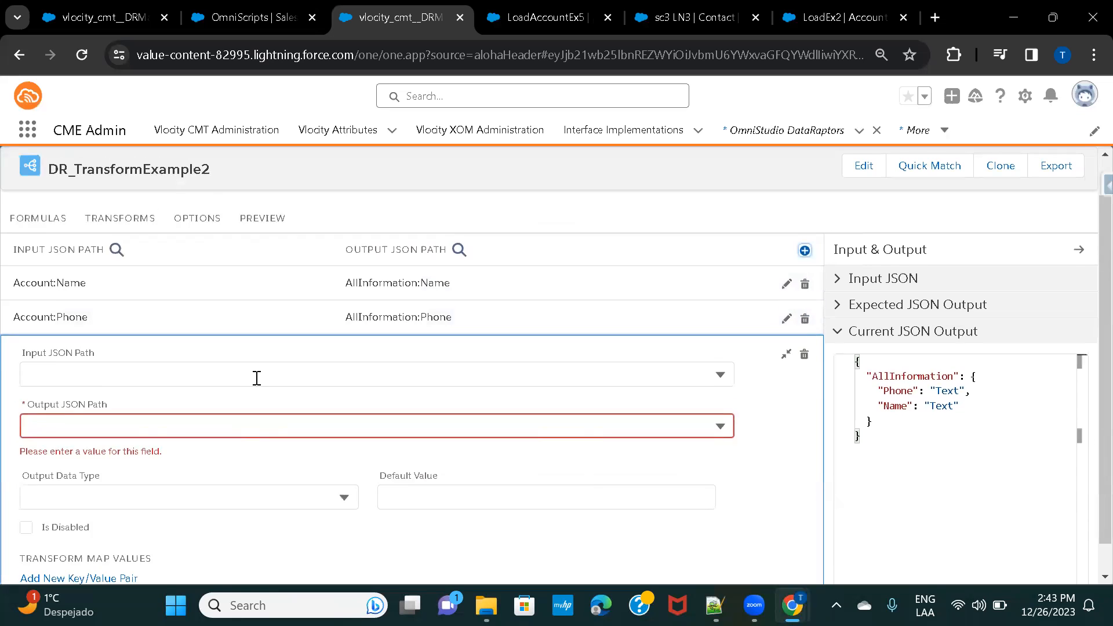
scroll(256, 386, down, 2)
click(138, 348)
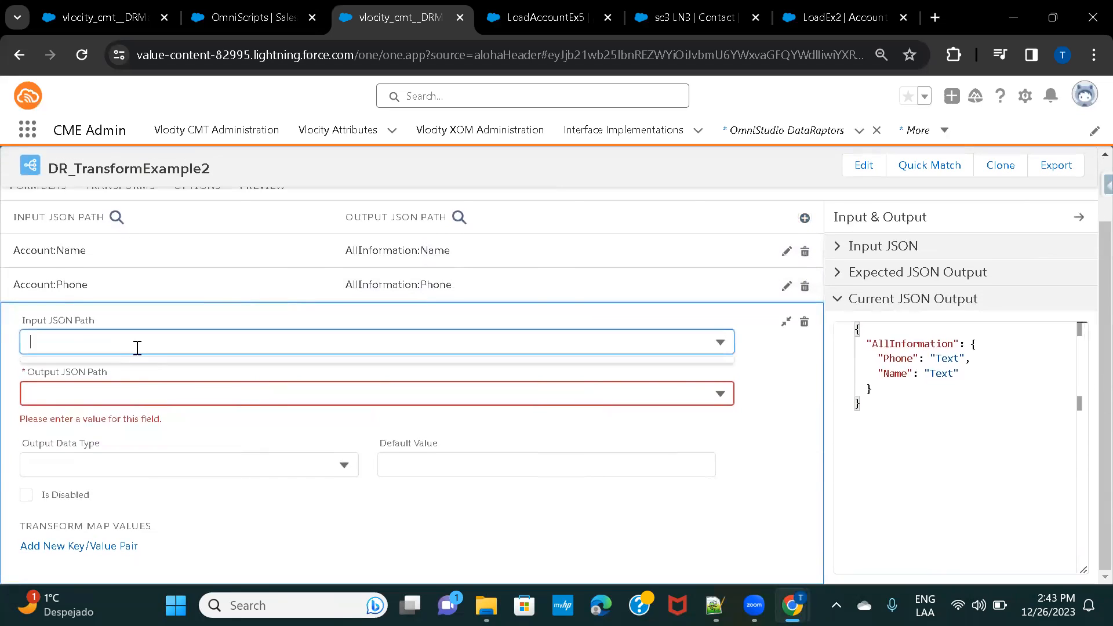
text(Contact)
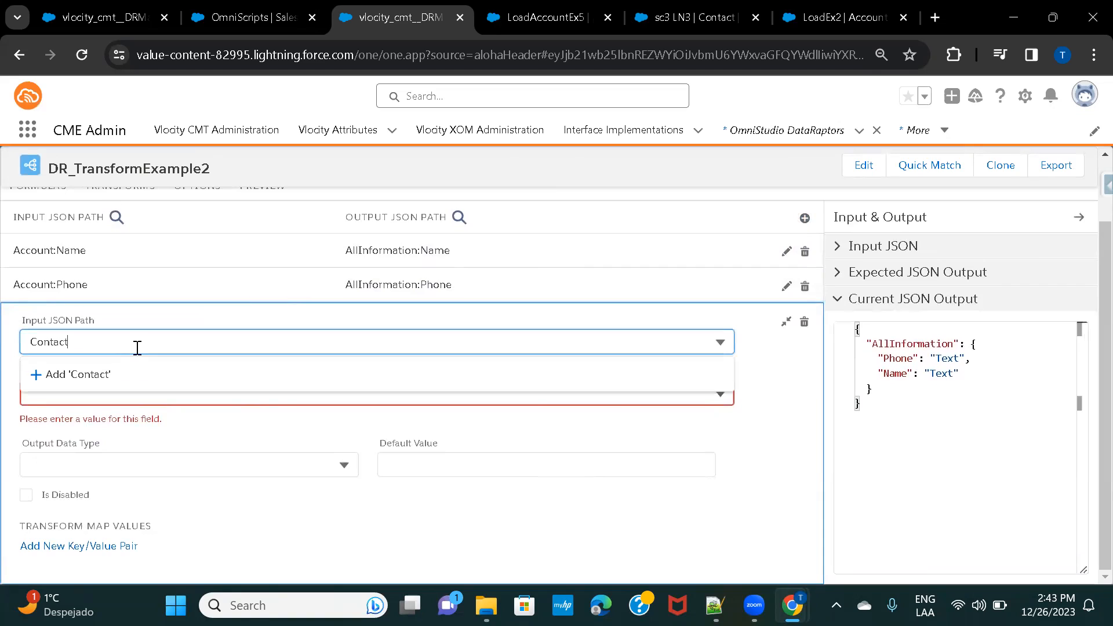
text(:Firstname)
click(121, 379)
- Set the output JSON path of the Contact mapping to AllInformation:FirstName
click(67, 398)
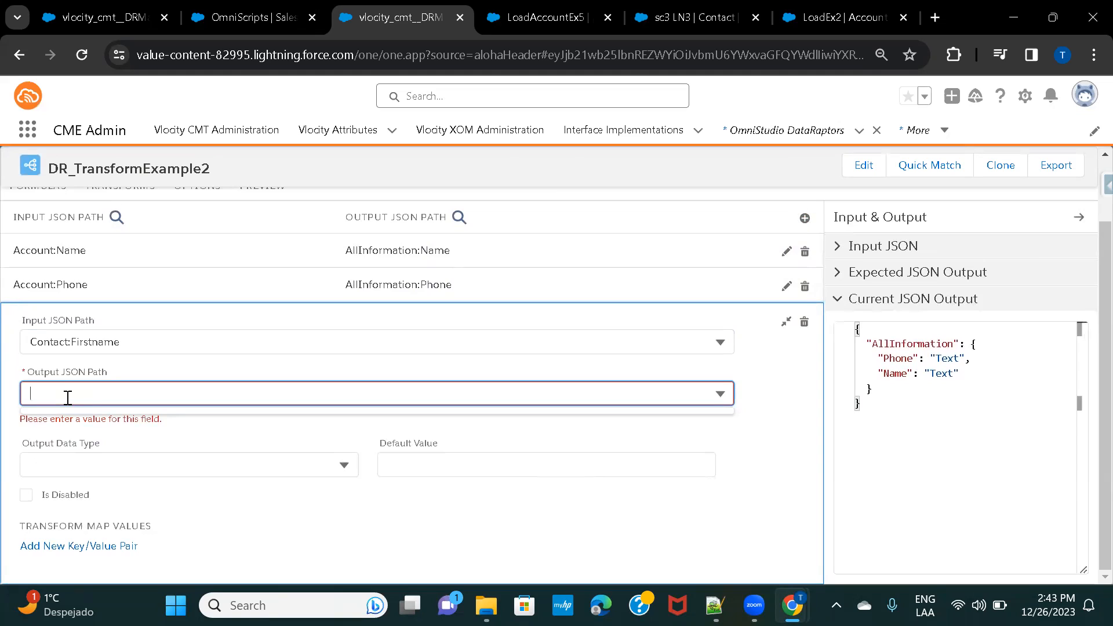
text(All)
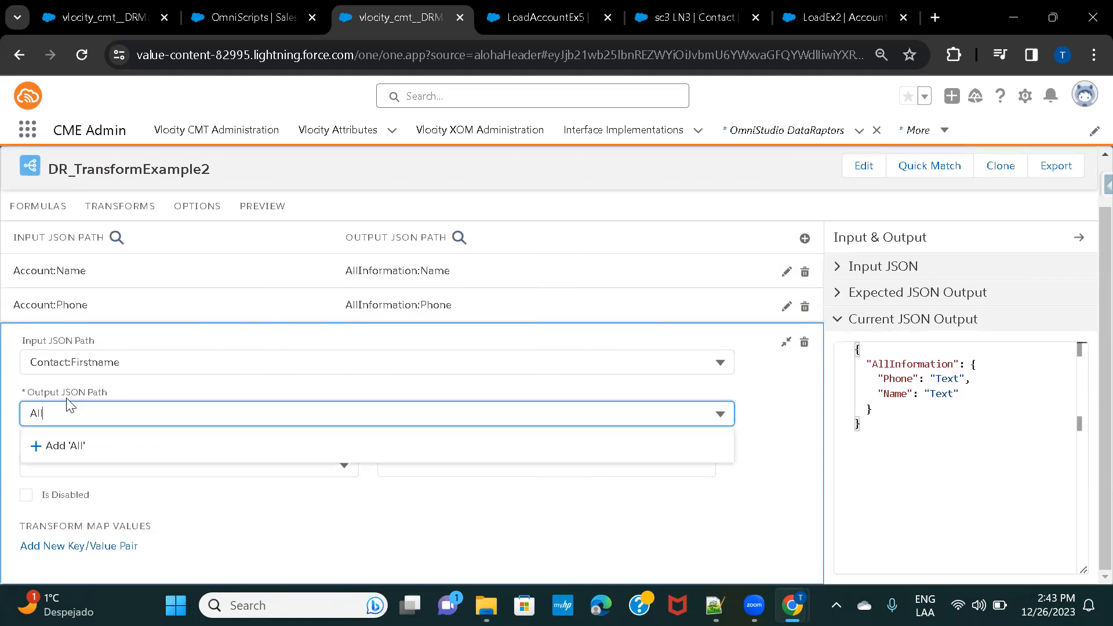
text(Information:First)
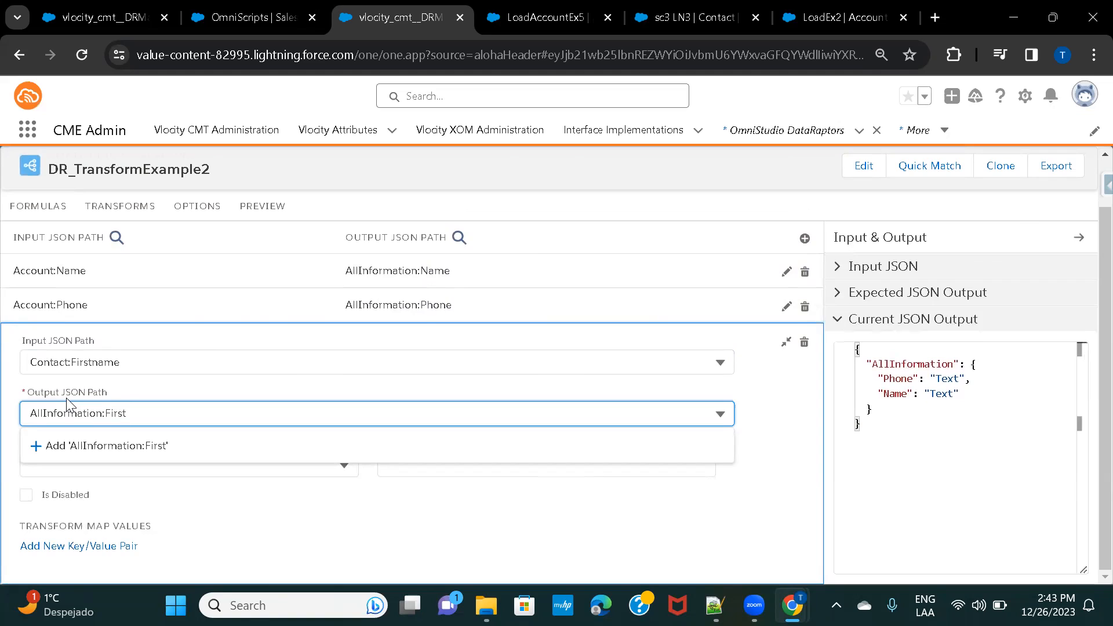
text(Name)
- Correct the Contact mapping's input JSON path to Contact:FirstName and collapse the mapping
click(103, 362)
key(ctrl+n)
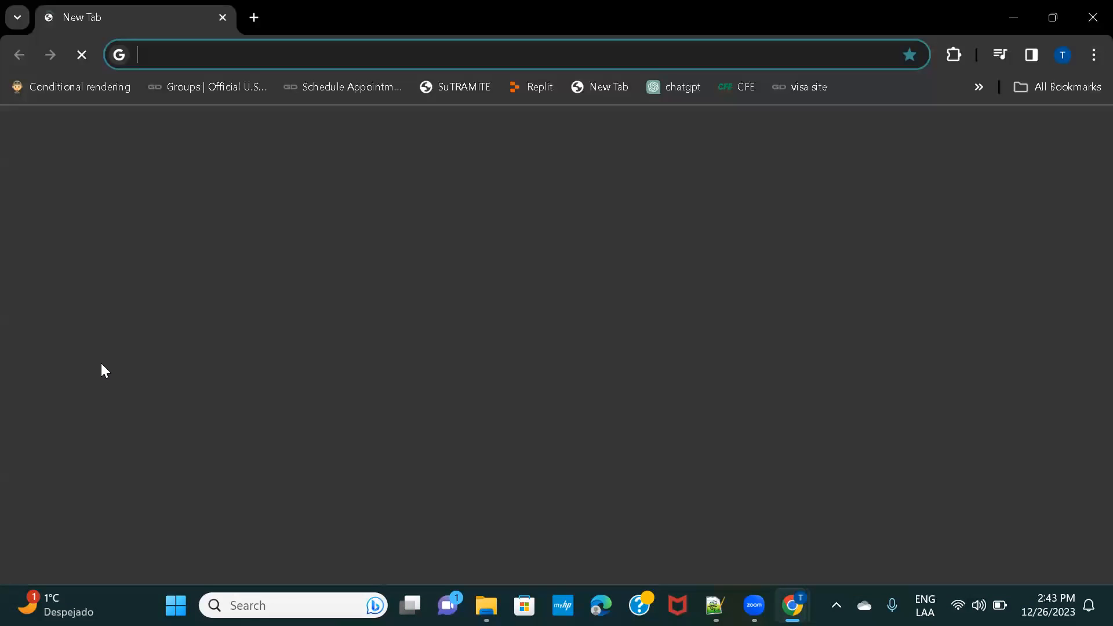
key(ctrl+w)
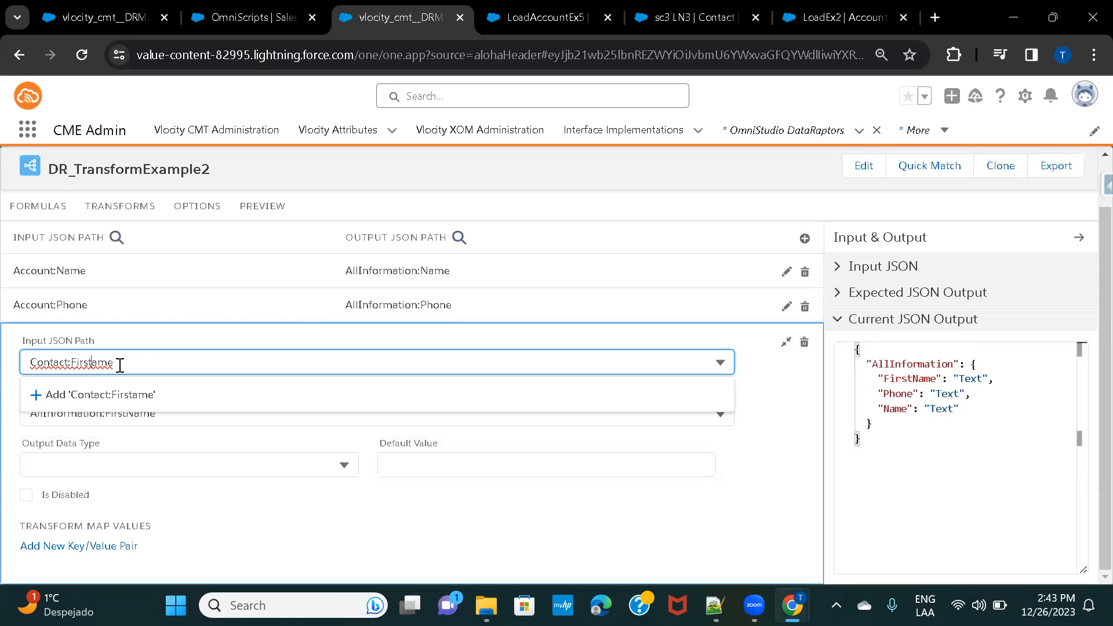
text(N)
click(113, 396)
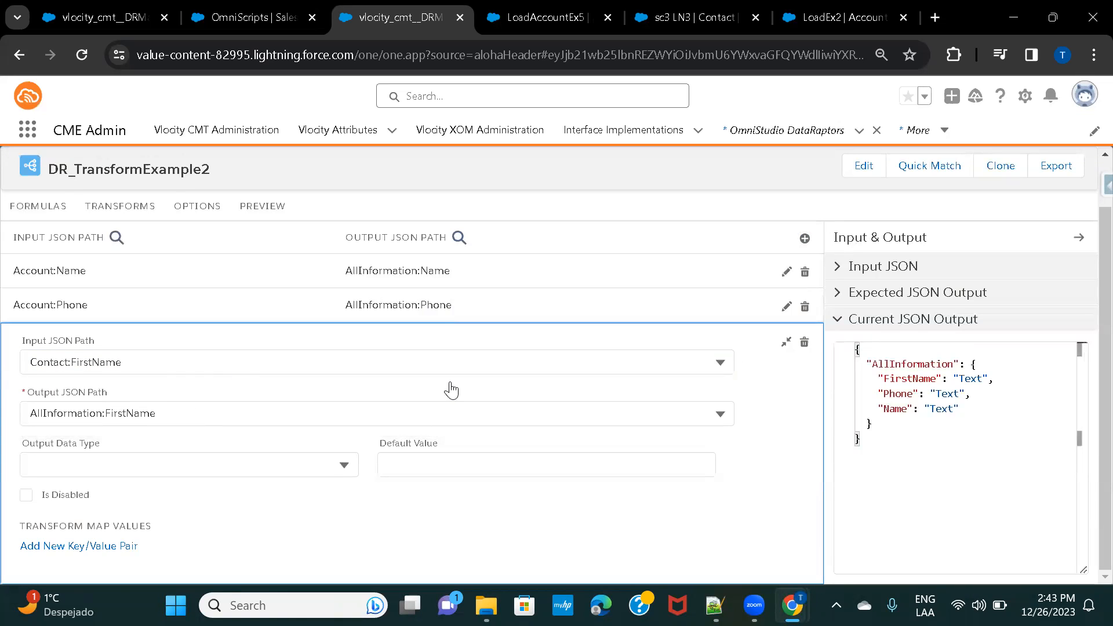
click(787, 343)
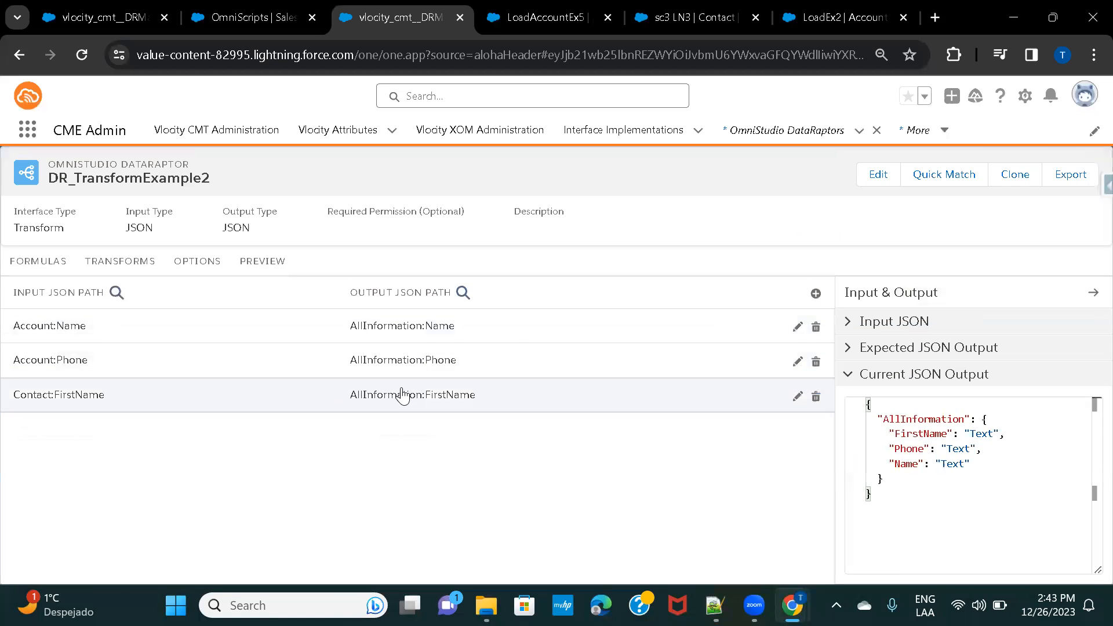
- Add a fourth mapping from input path Contact:LastName to output path AllInformation:LastName and collapse it
click(815, 293)
click(185, 368)
text(Contact)
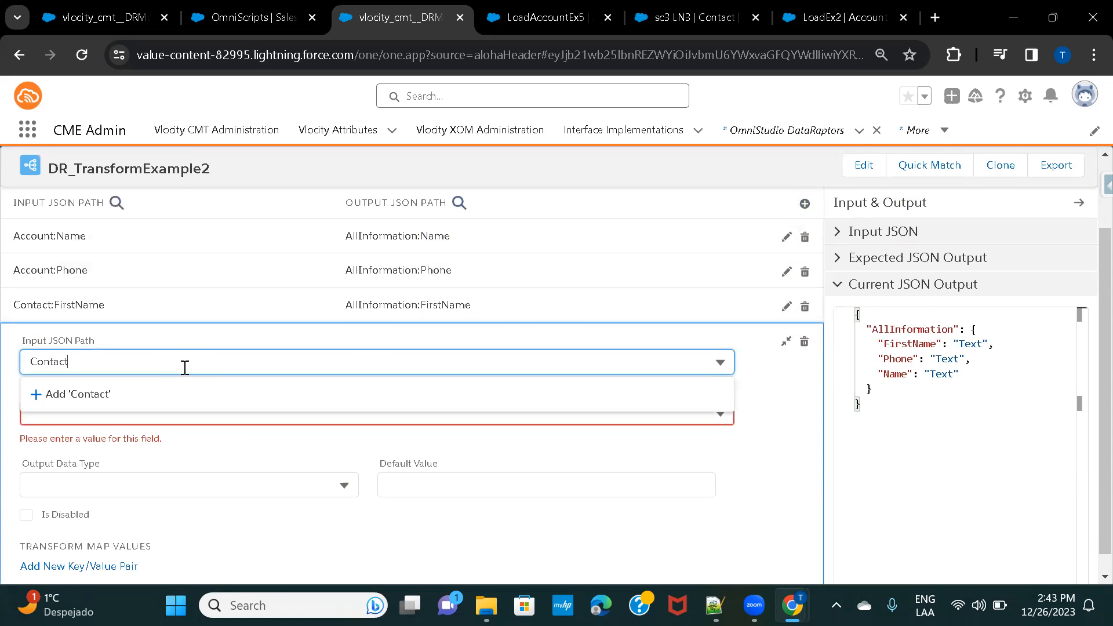
text(:LastName)
click(154, 396)
click(82, 413)
text(AllInfo)
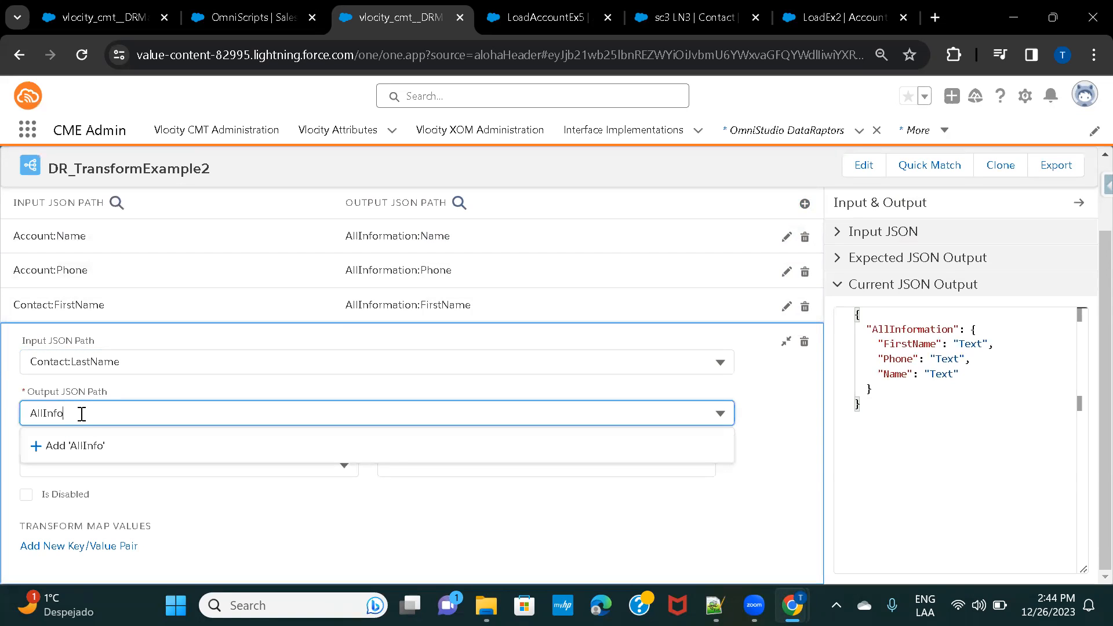
text(rmation:LastName)
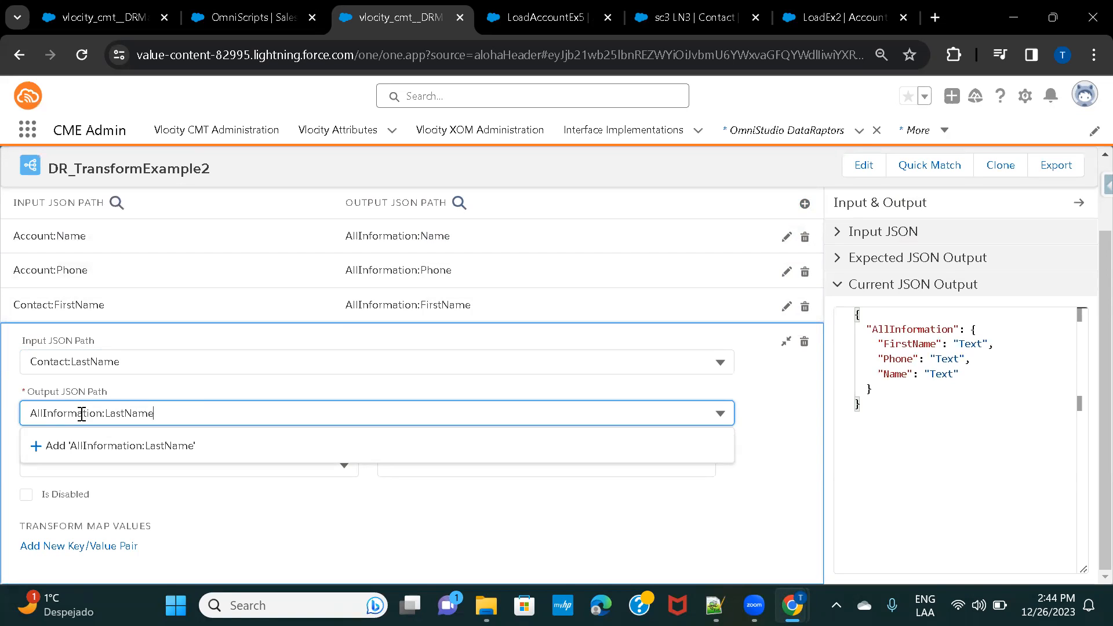
click(138, 456)
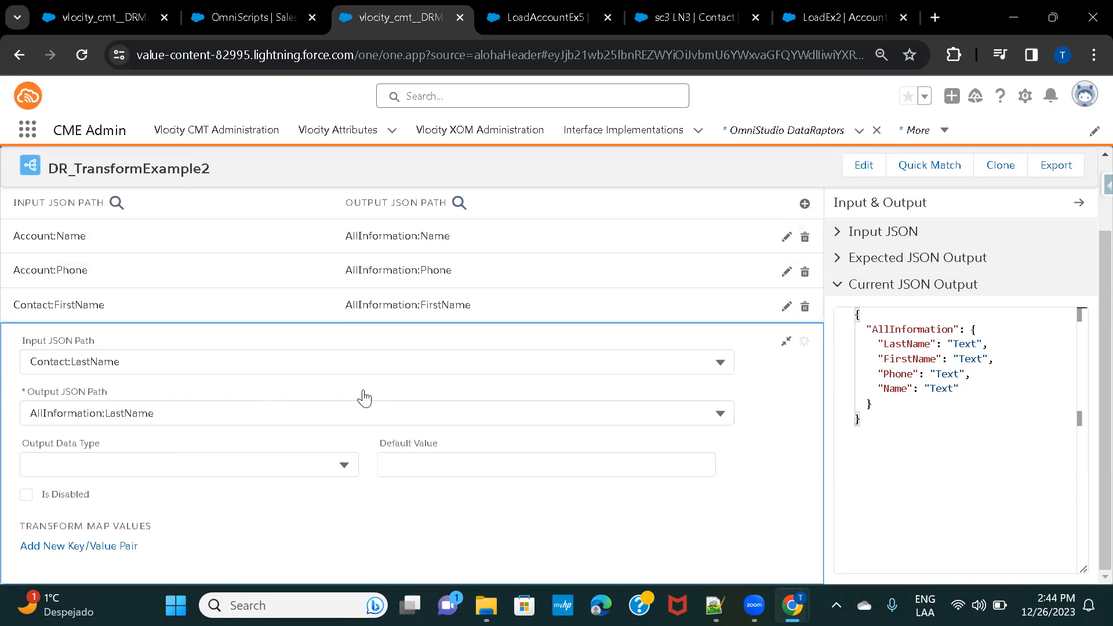
click(784, 343)
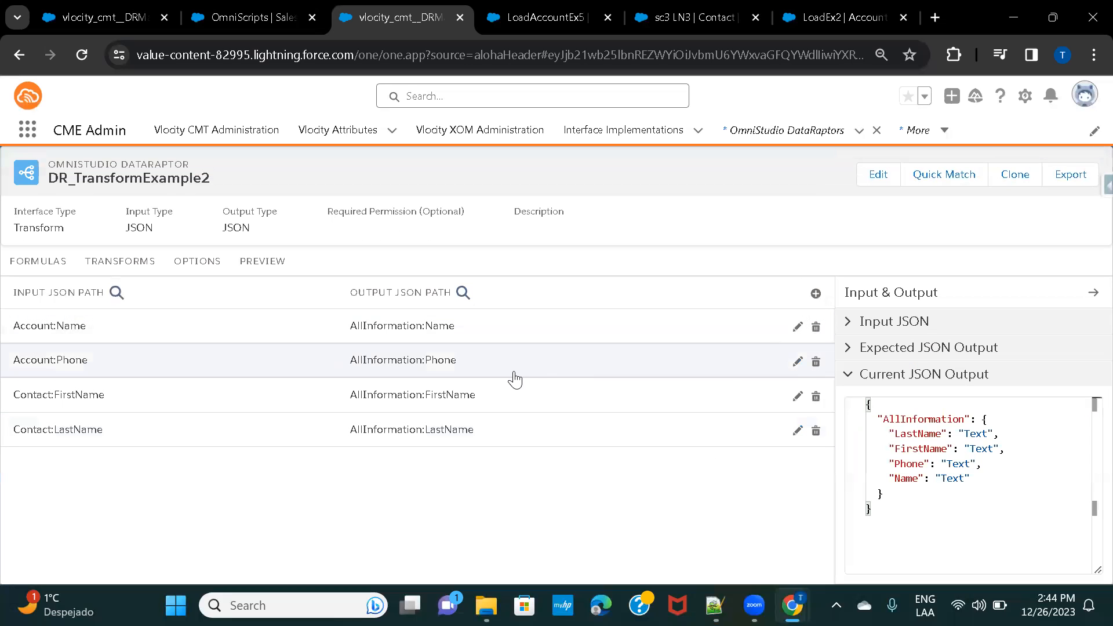
- Open the Lead object's Fields & Relationships in the Setup Object Manager and look through its field names
click(809, 20)
click(1011, 96)
click(948, 139)
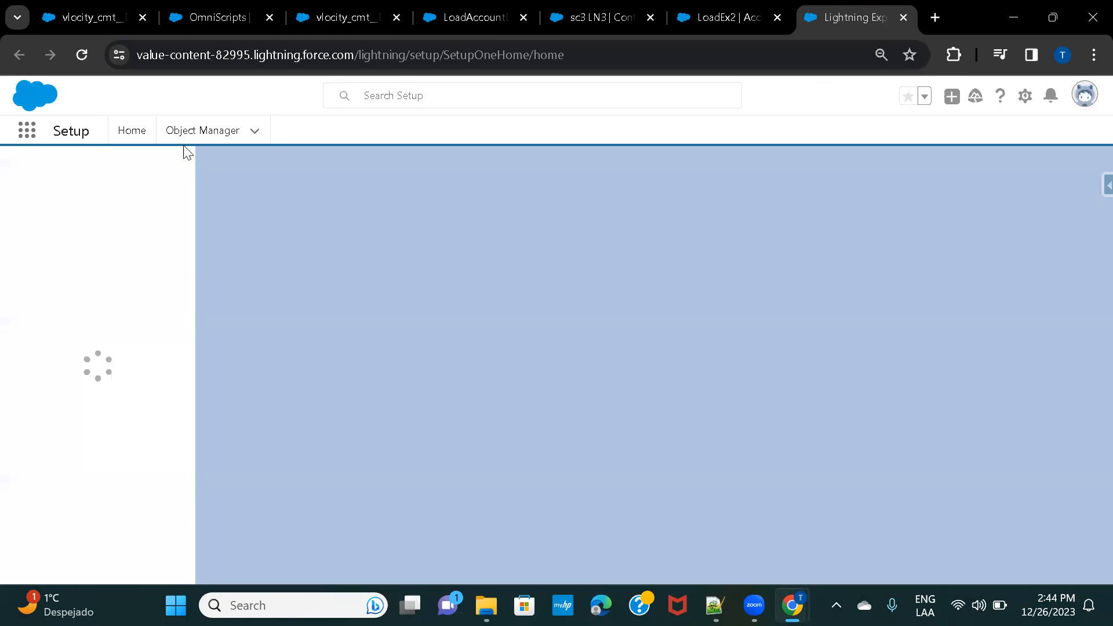
click(206, 135)
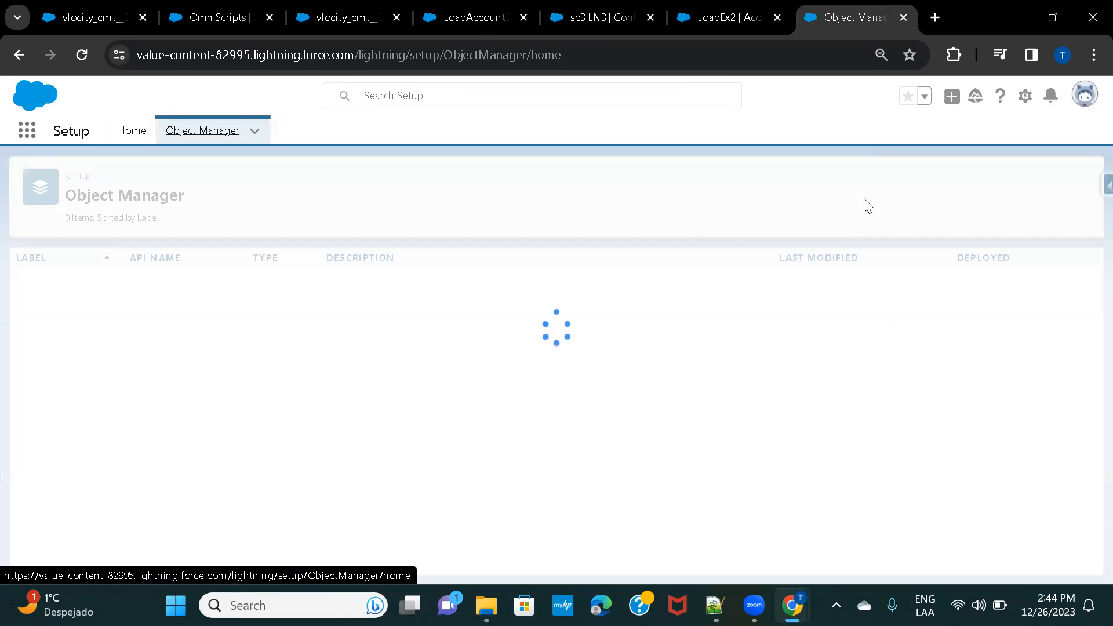
click(885, 190)
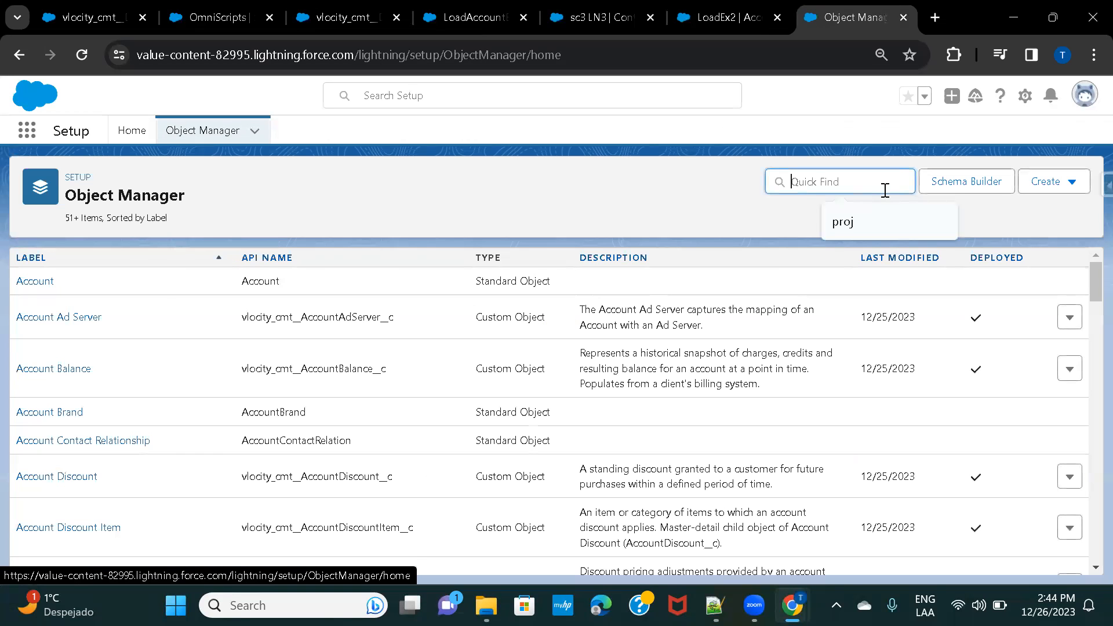
text(lead)
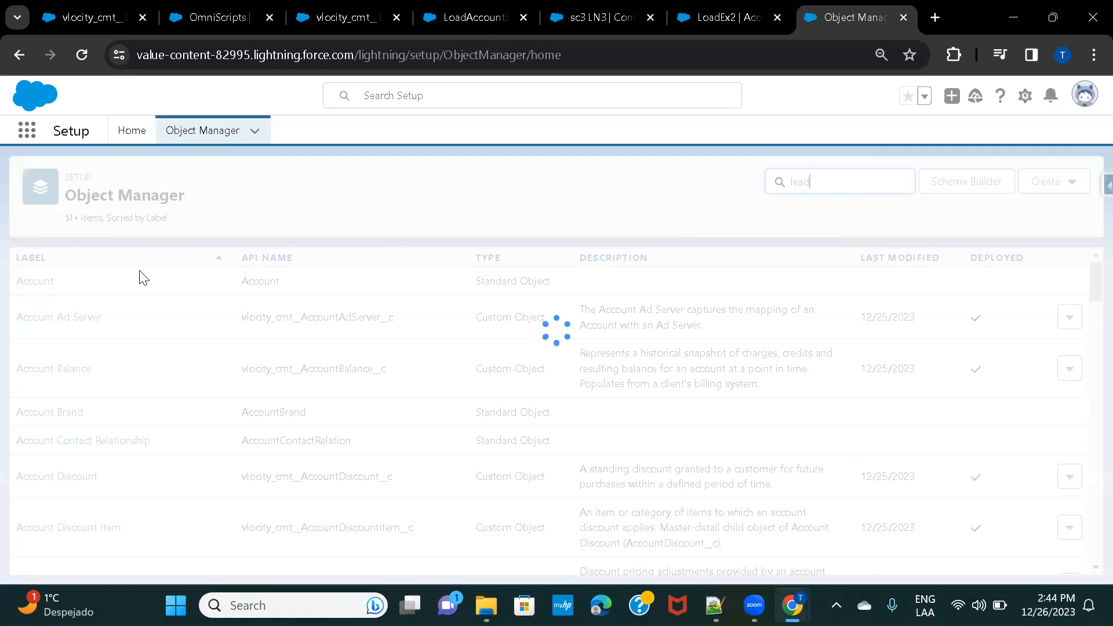
click(29, 281)
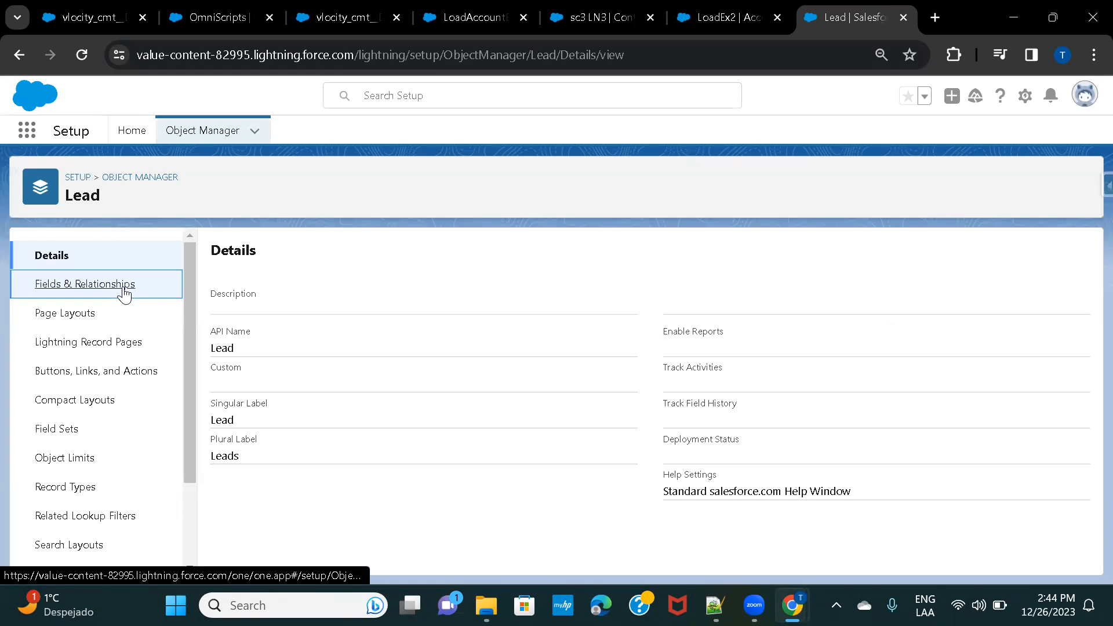
click(124, 295)
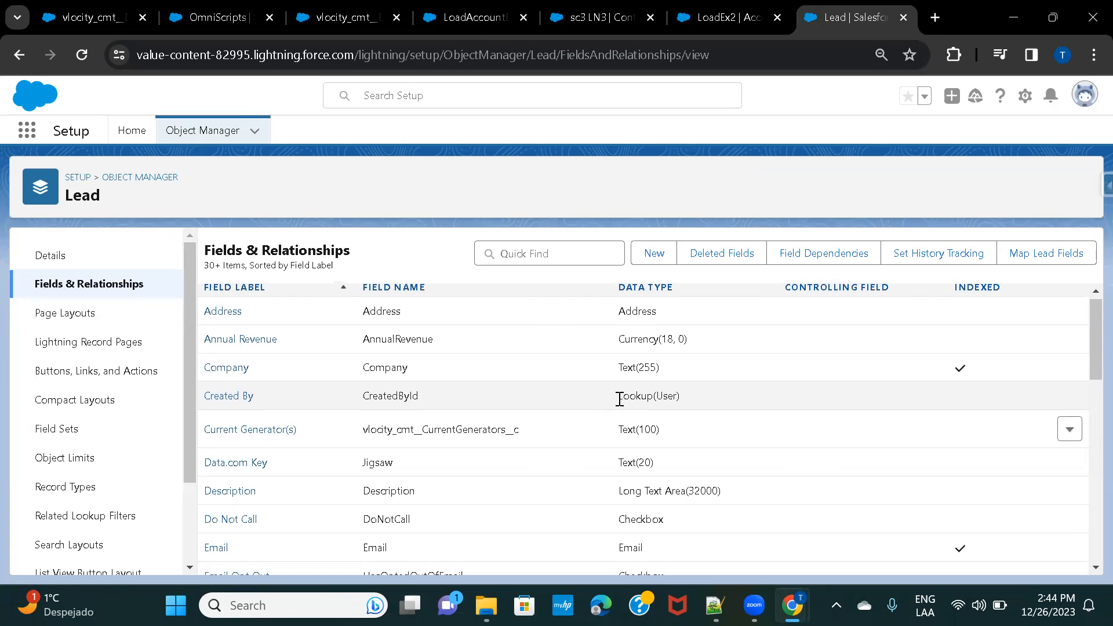
scroll(620, 399, down, 3)
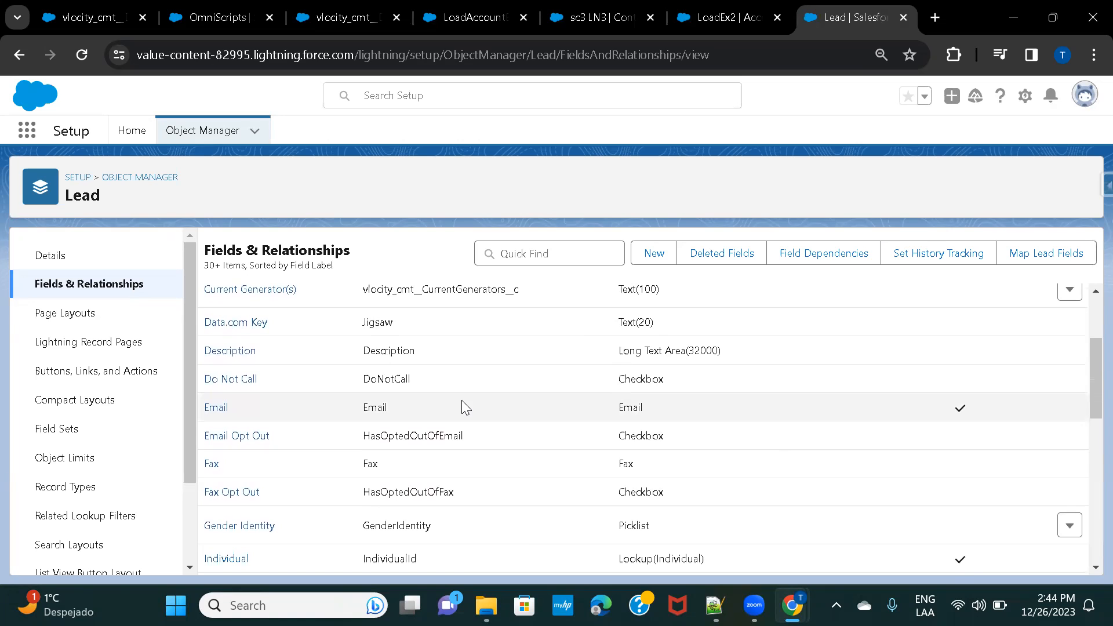
scroll(531, 351, down, 4)
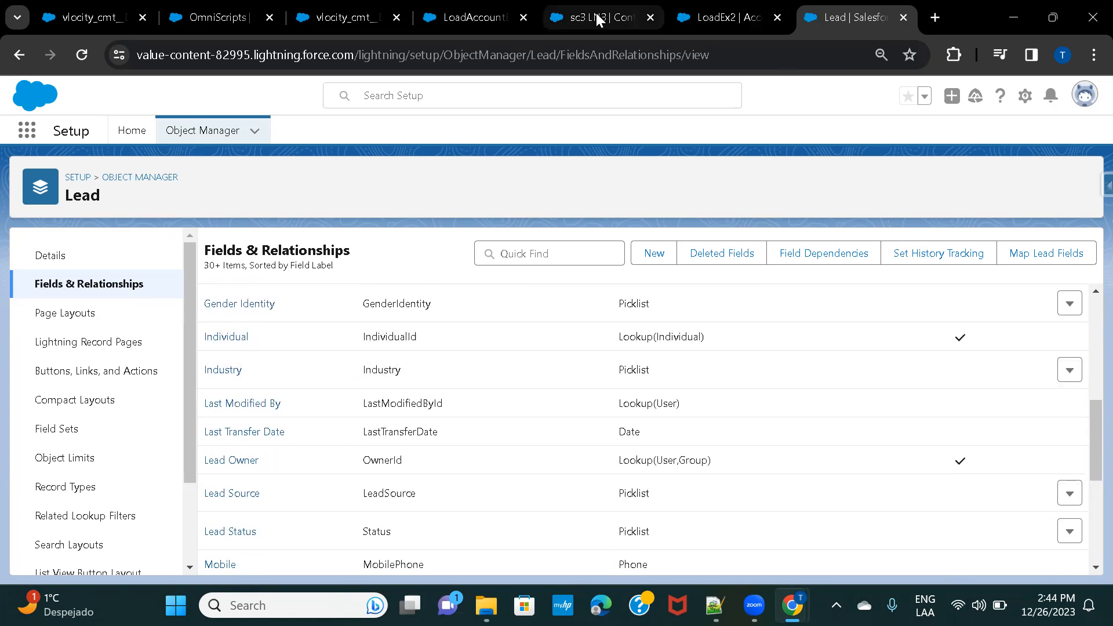
- Back in DR_TransformExample2, add a mapping from input path Lead:Email to output path AllInformation:Email and collapse it
click(340, 17)
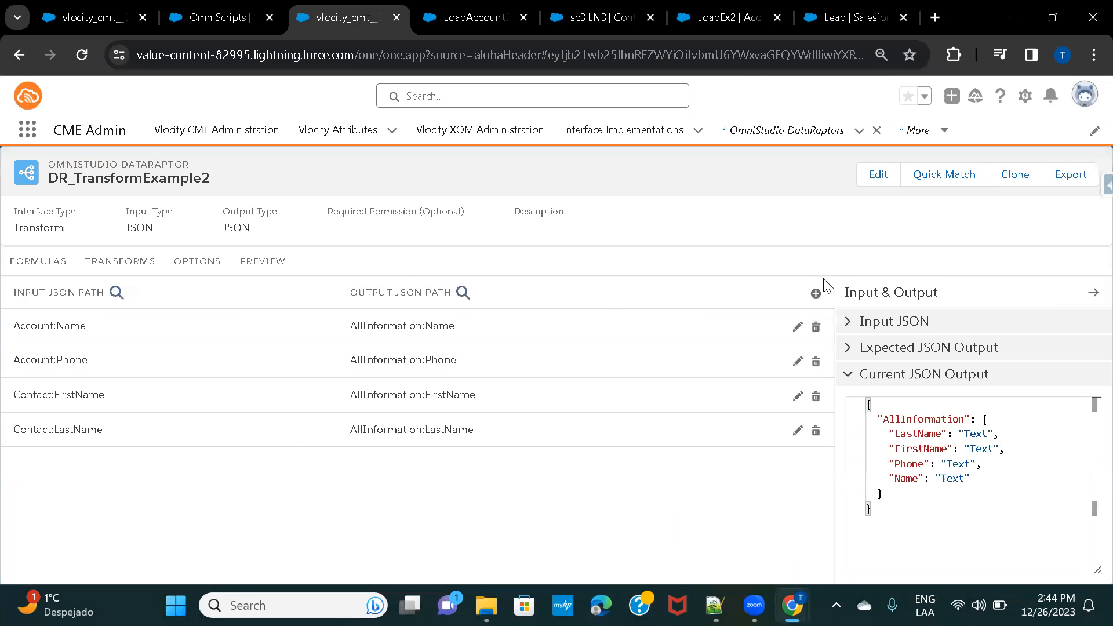
click(815, 293)
click(223, 369)
text(Lead:Email)
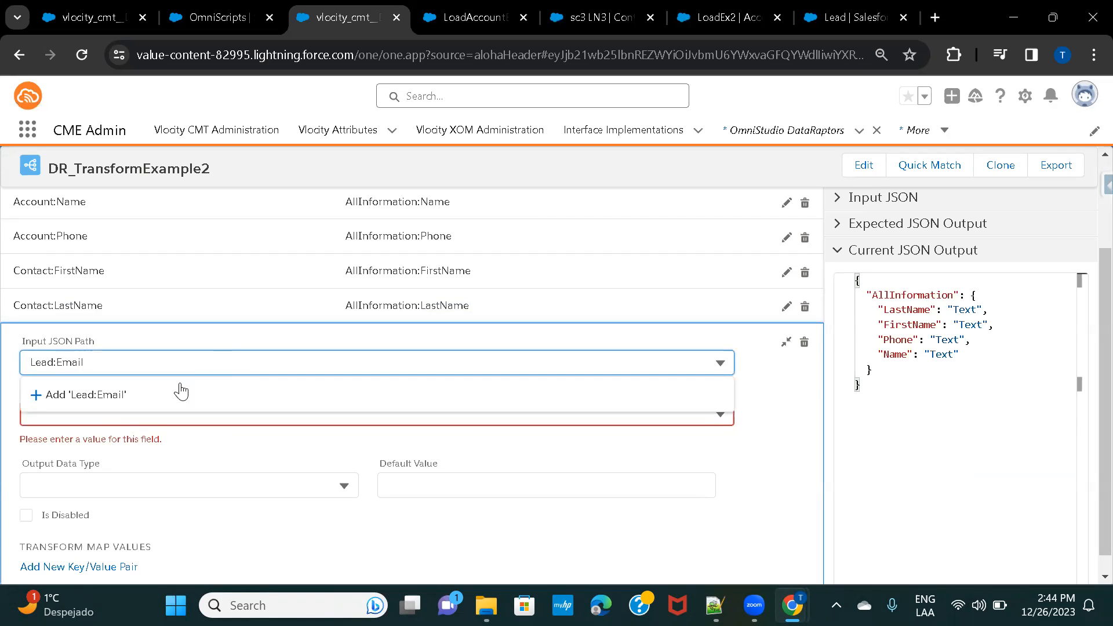
click(179, 392)
click(81, 414)
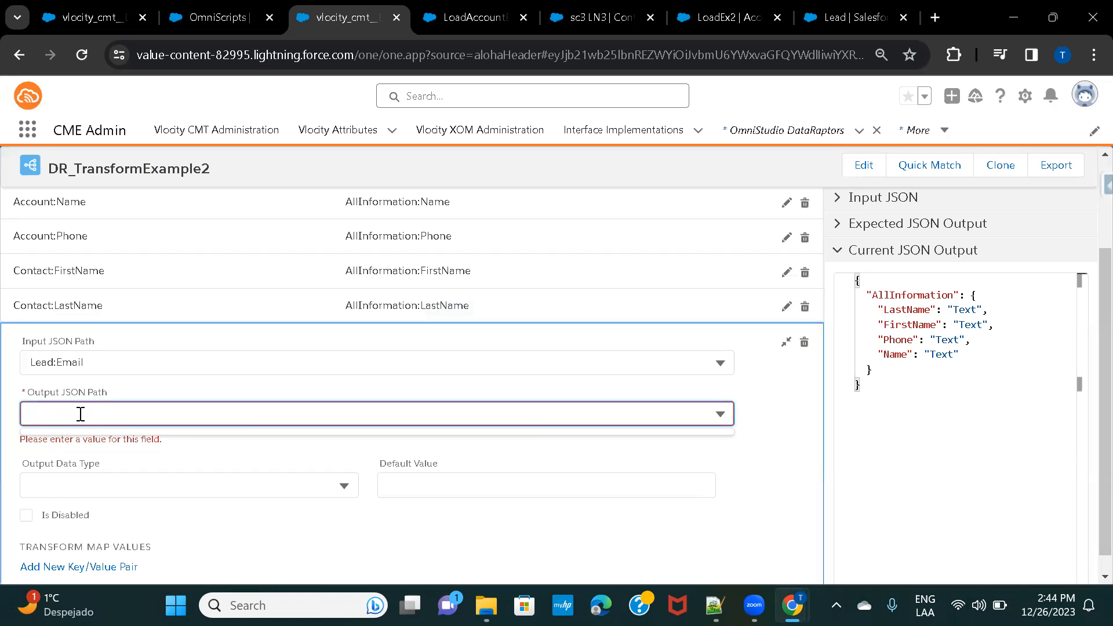
text(AllInfo)
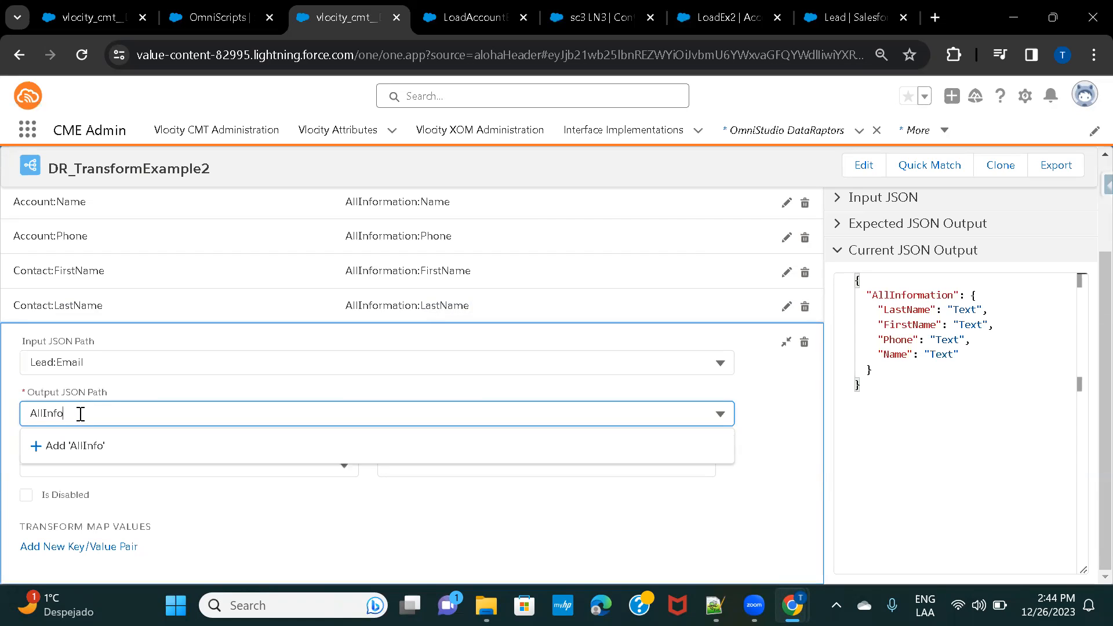
text(rmation:Email)
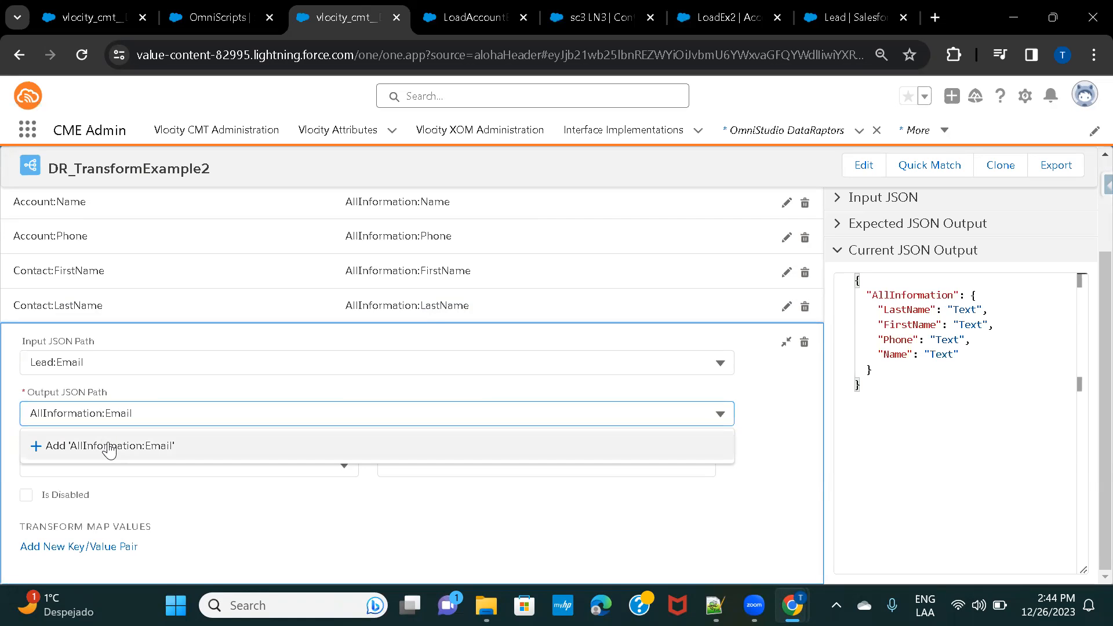
click(107, 446)
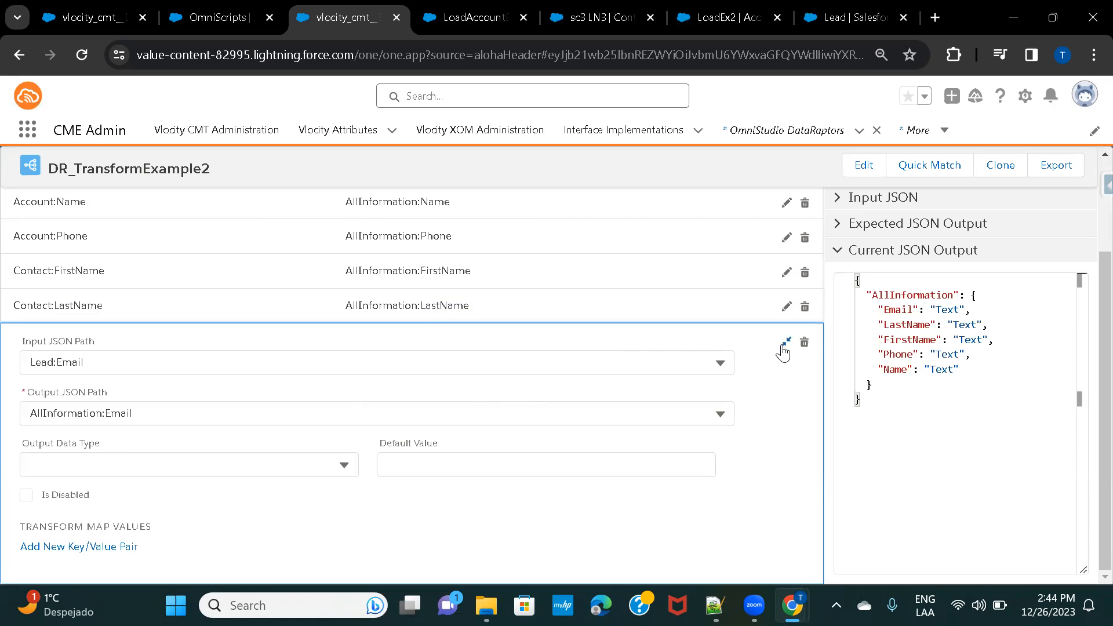
click(787, 342)
- Add a mapping from input path Lead:Industry to output path AllInformation:Industry and collapse it
click(816, 294)
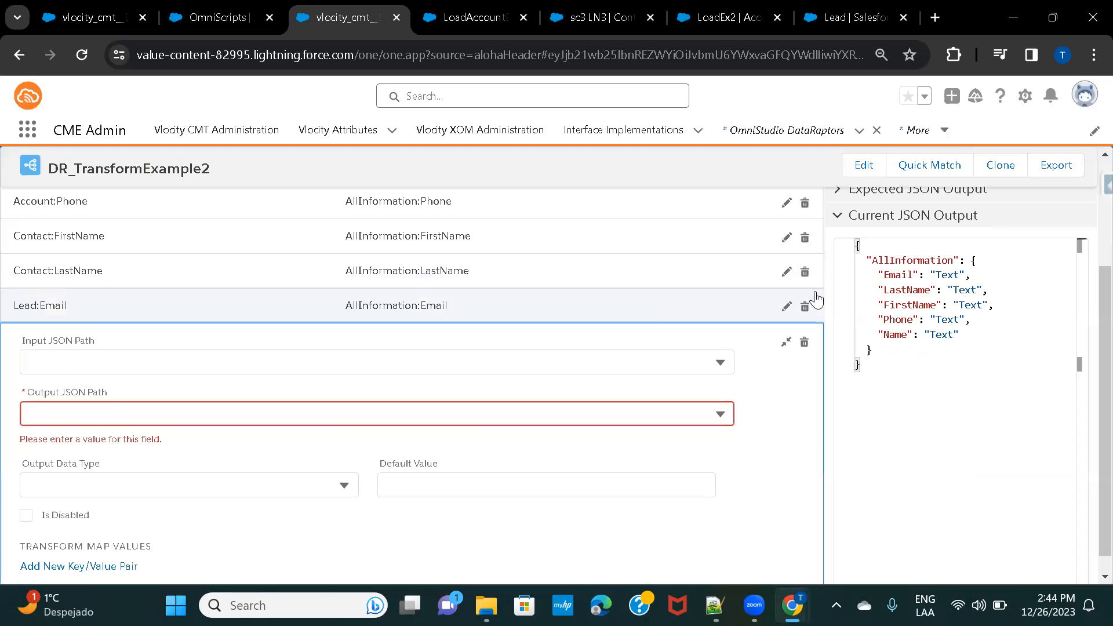
click(176, 360)
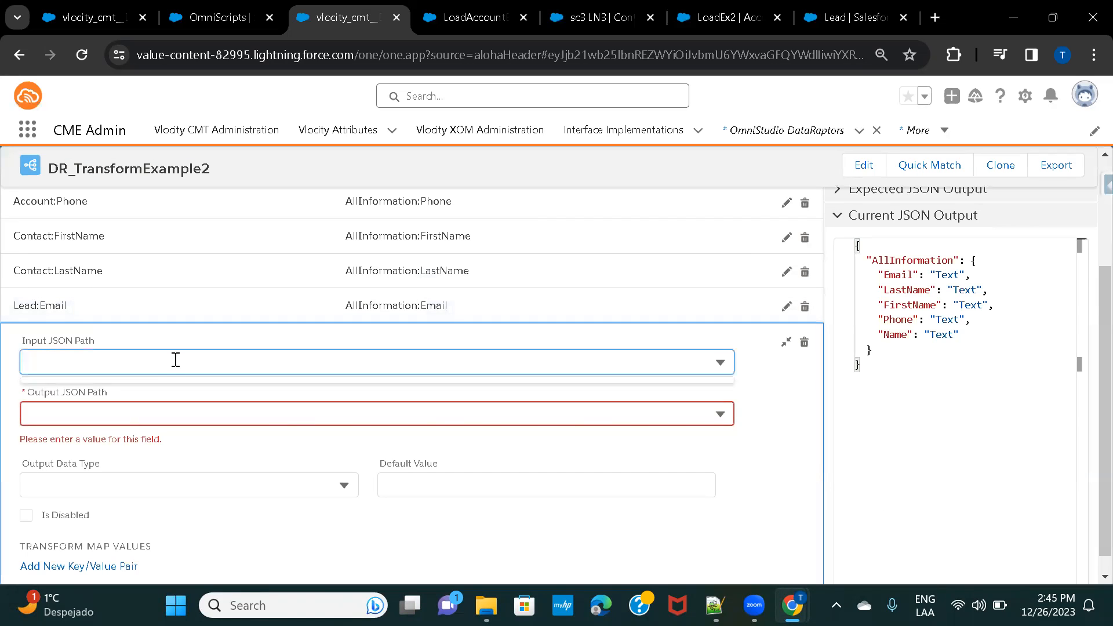
text(Lead)
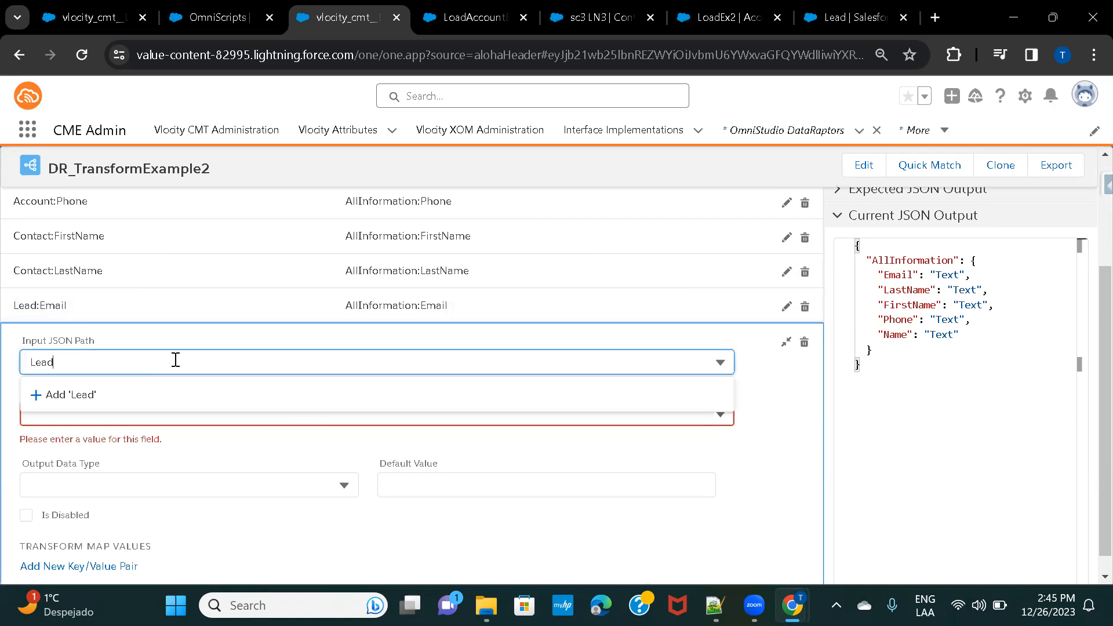
text(:Induc)
click(129, 393)
click(71, 413)
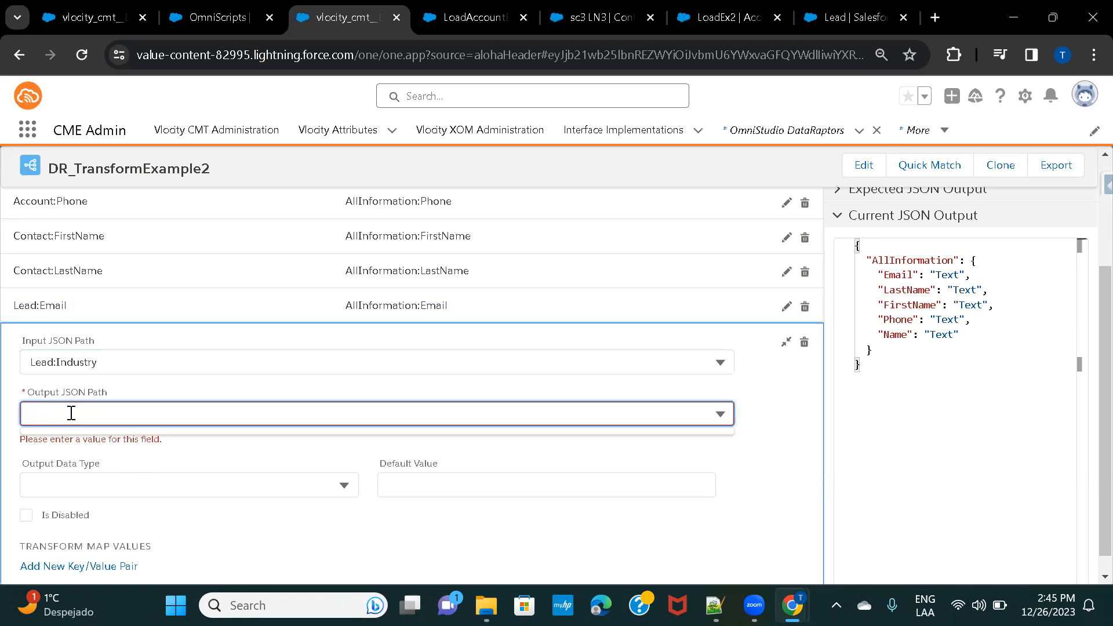
text(All)
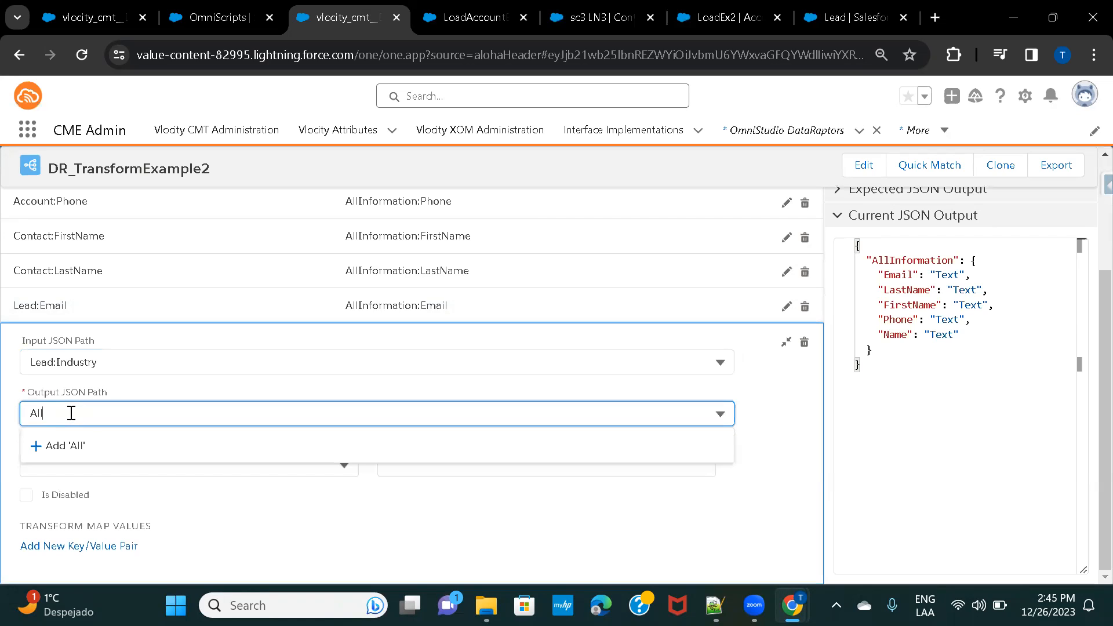
text(Information:Industry)
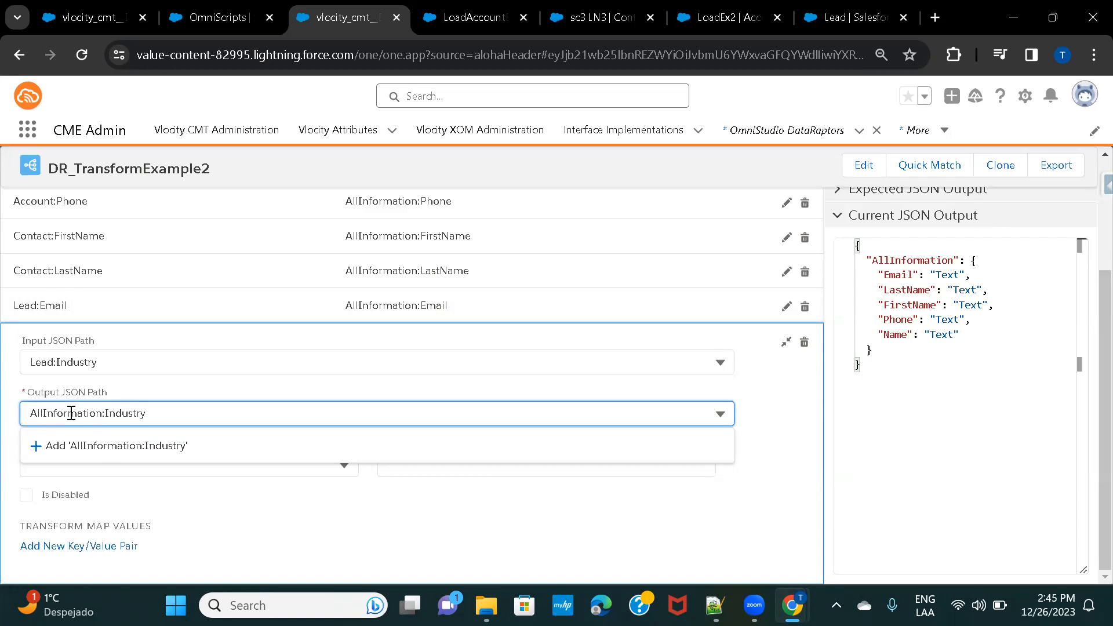
click(110, 455)
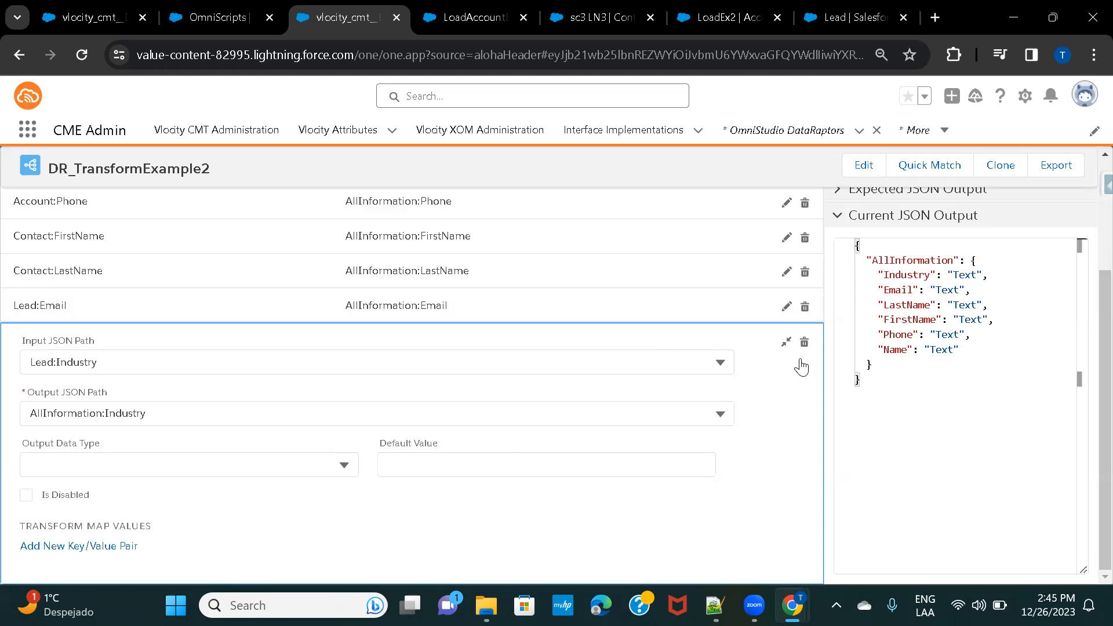
click(786, 343)
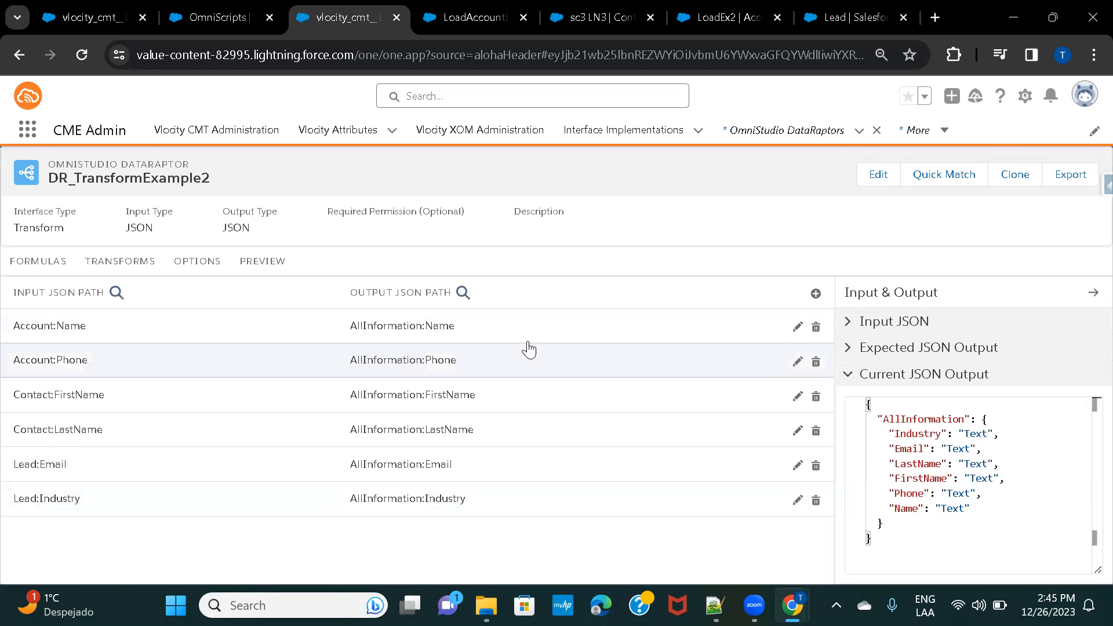
- Add a seventh mapping with the output JSON path Lead:Name, leaving its output data type empty
click(815, 291)
click(159, 412)
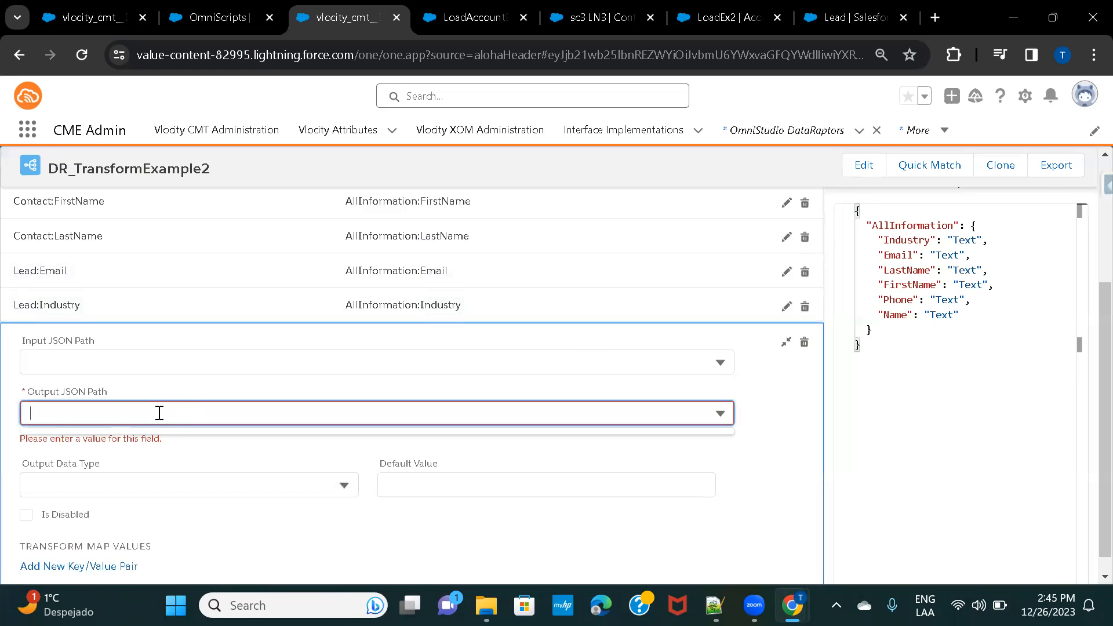
text(Lead:Name)
click(116, 449)
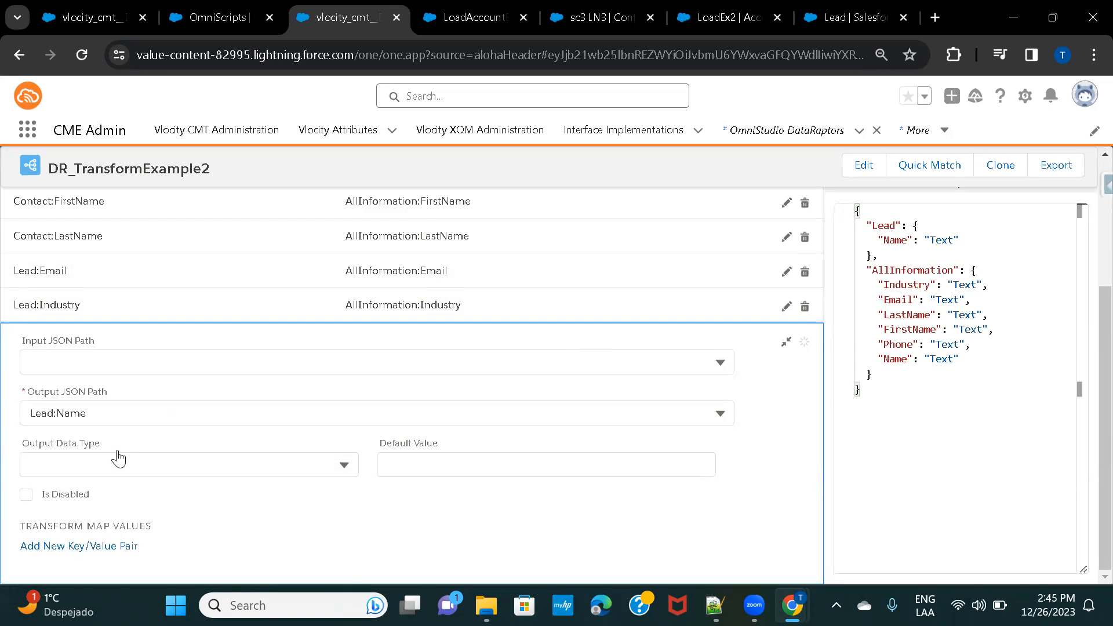
click(70, 464)
scroll(72, 468, down, 3)
click(479, 358)
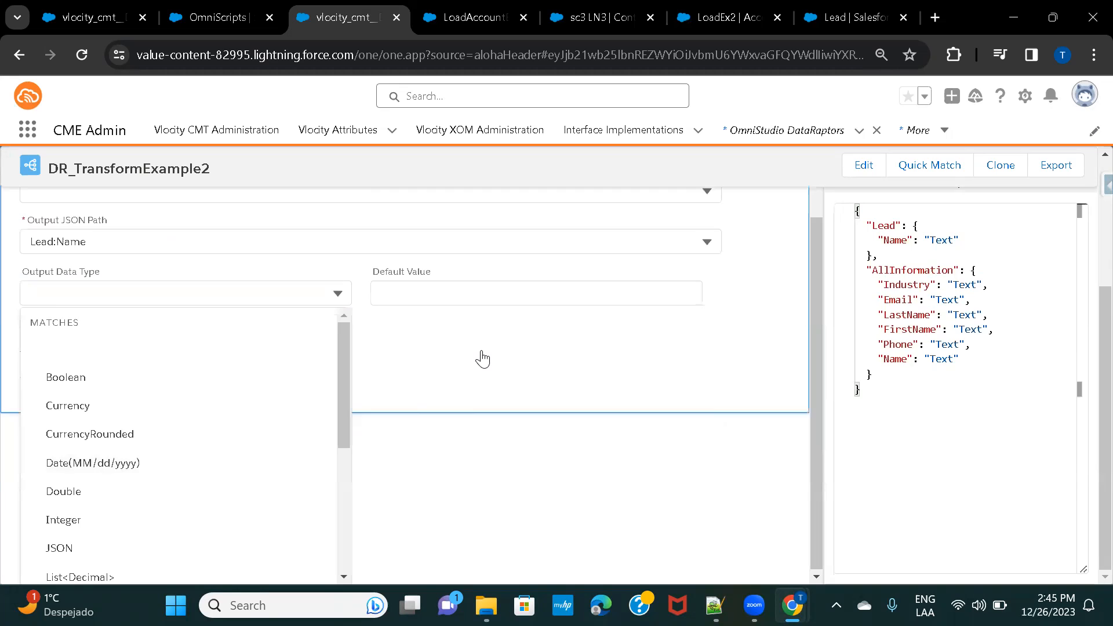
scroll(480, 353, up, 5)
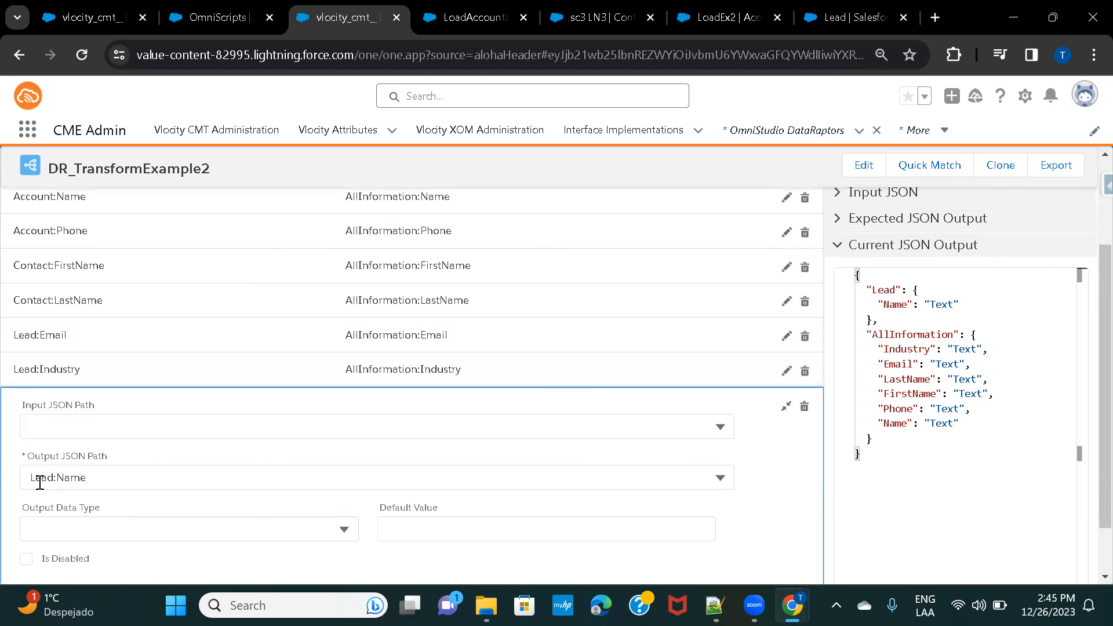
- Copy Lead:Name from the new mapping's output path into its input JSON path
drag(34, 481, 98, 474)
key(ctrl+c)
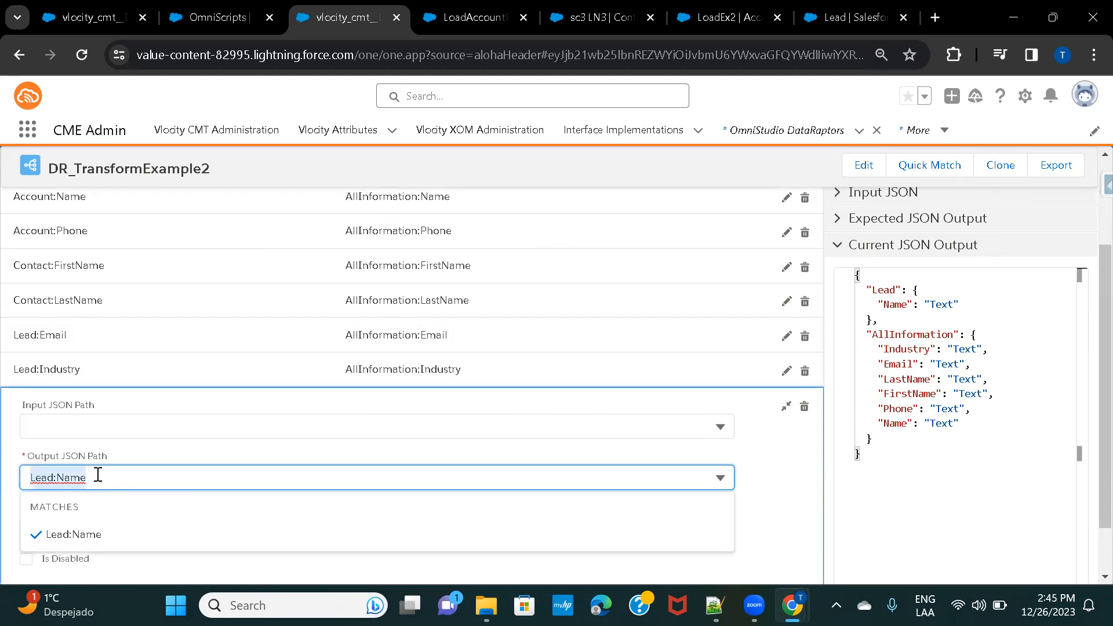
click(75, 427)
key(ctrl+v)
click(95, 467)
- Change the Lead:Name mapping's output JSON path to AllInformation:Name and collapse the mapping
double_click(45, 483)
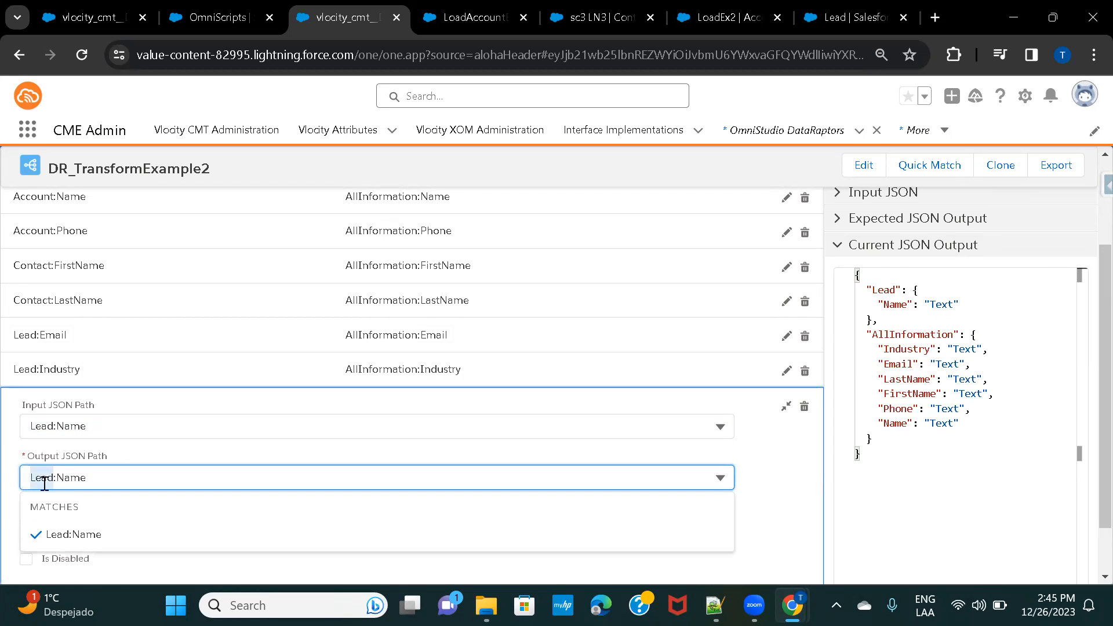
text(AllInformation)
click(94, 512)
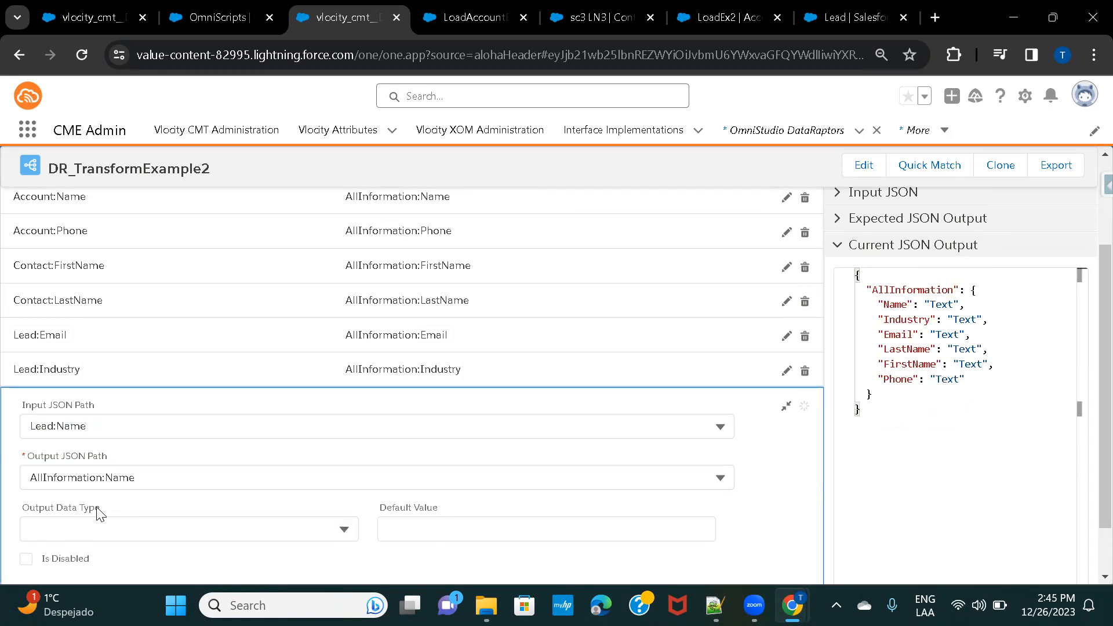
click(786, 407)
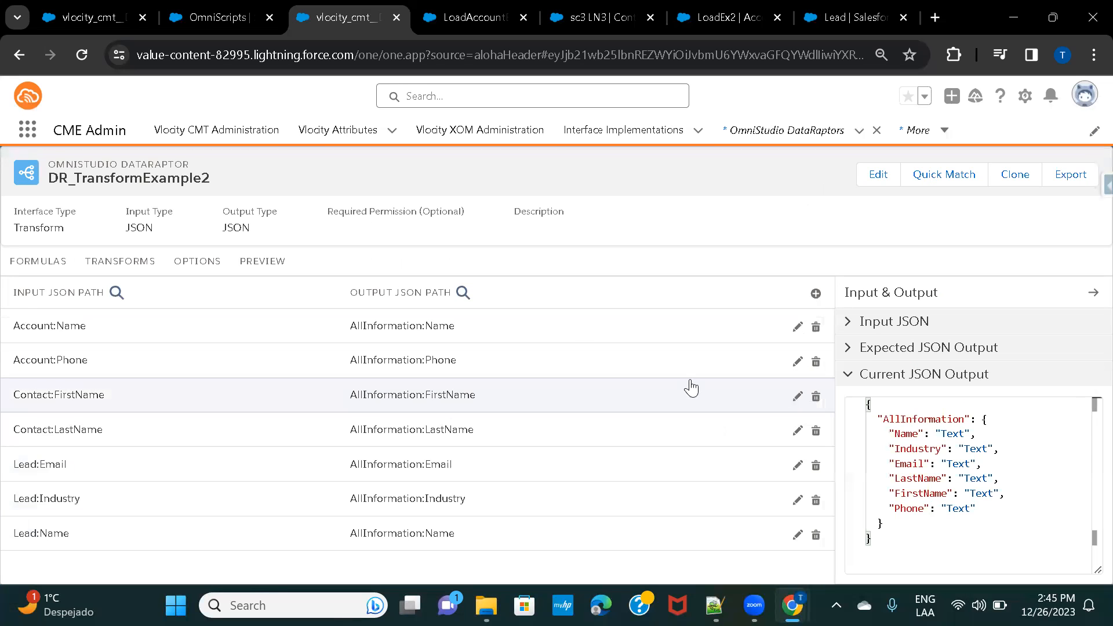
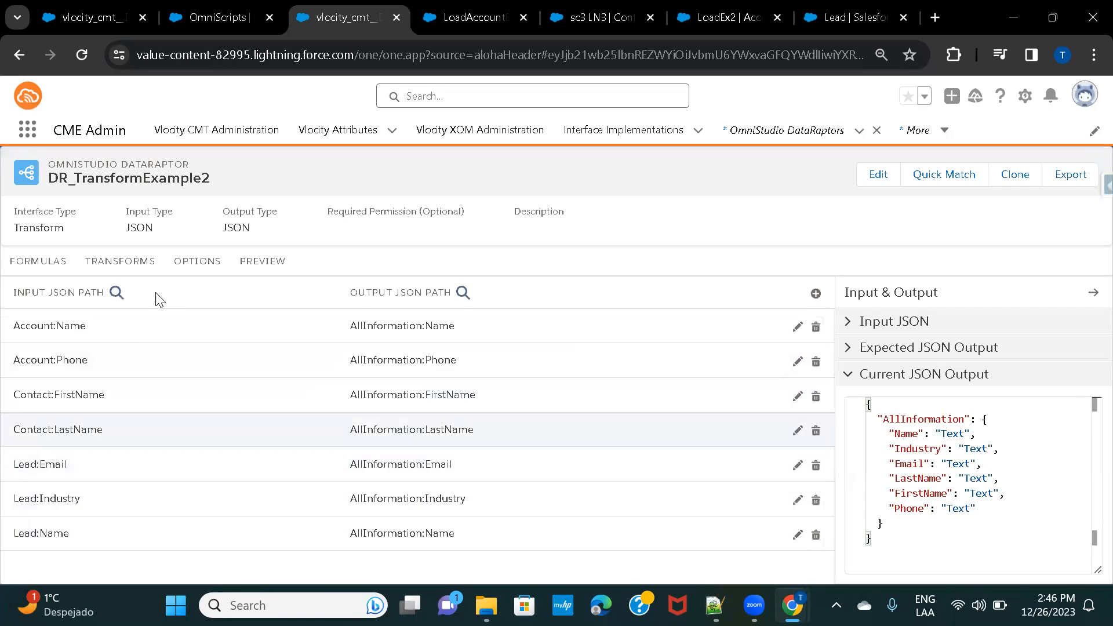
- Copy the JSON sample with FirstName, LastName and Phone from the Notepad++ notes into the DataRaptor's preview input
click(276, 271)
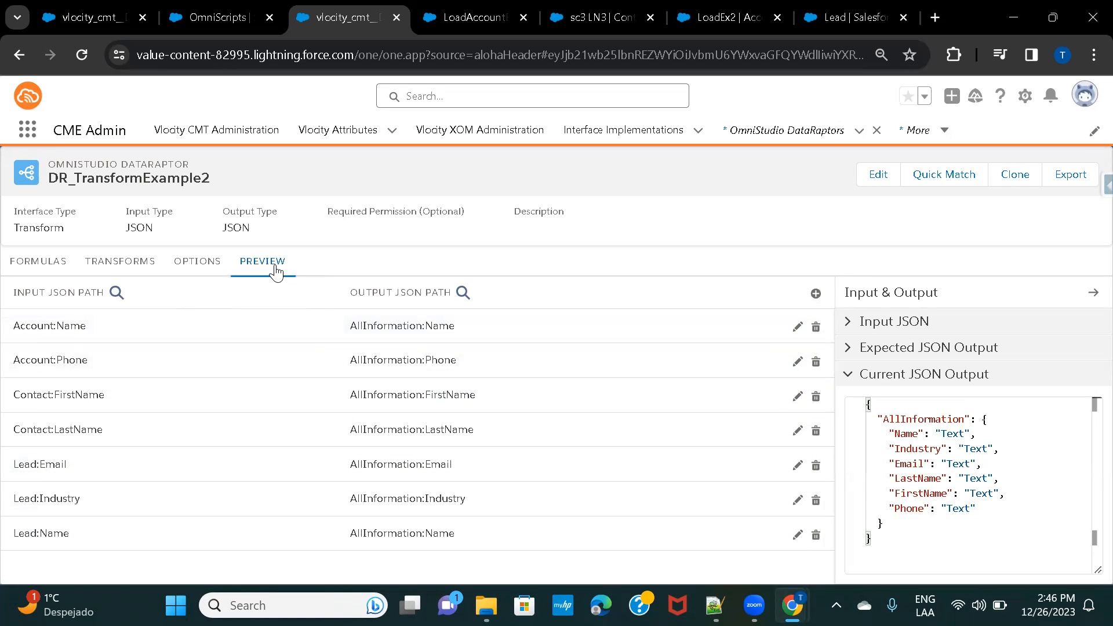
click(109, 367)
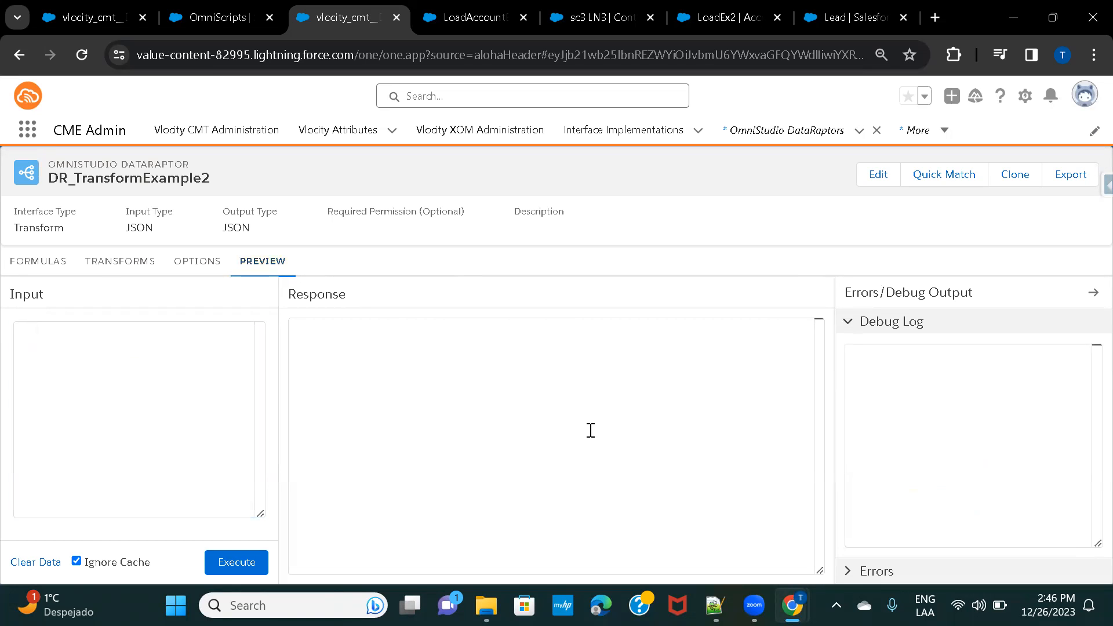
click(715, 605)
scroll(167, 344, up, 3)
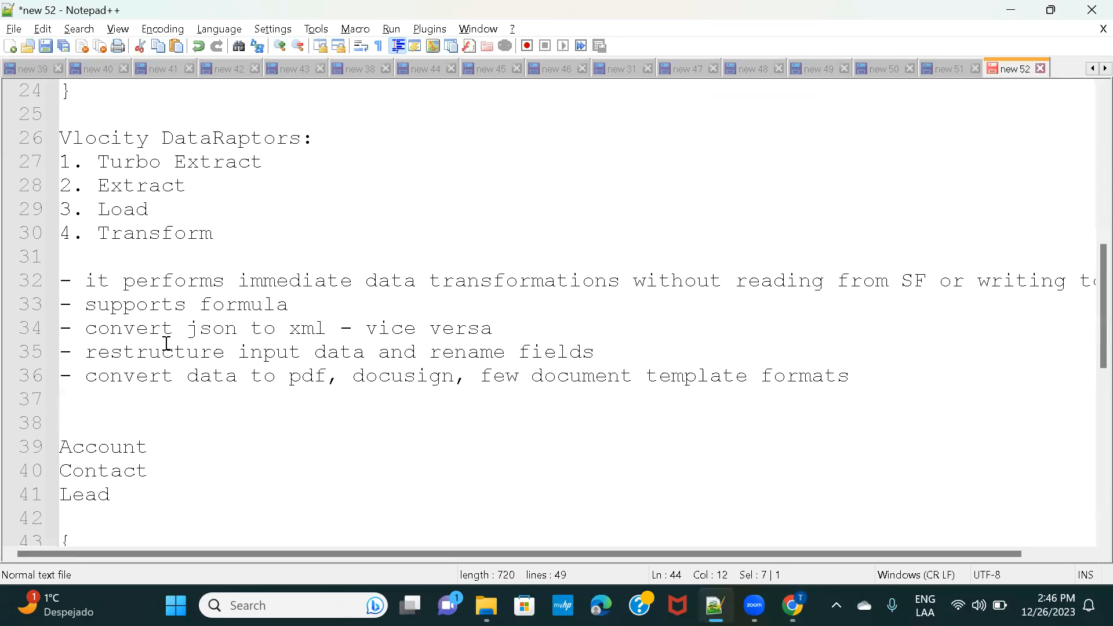
drag(85, 237, 44, 132)
key(ctrl+c)
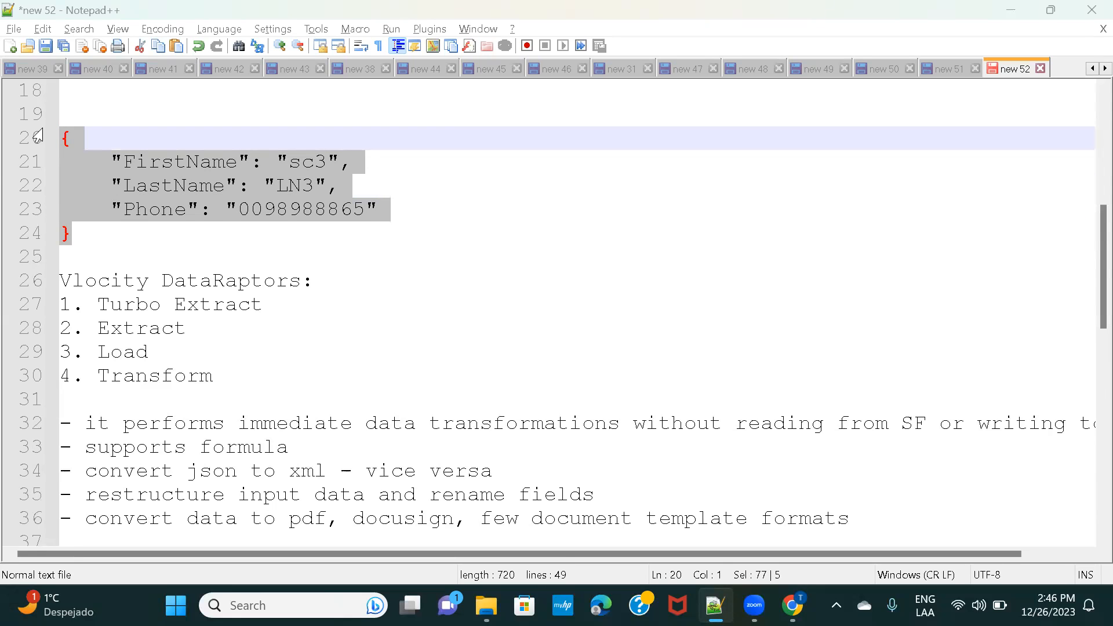
key(alt+Tab)
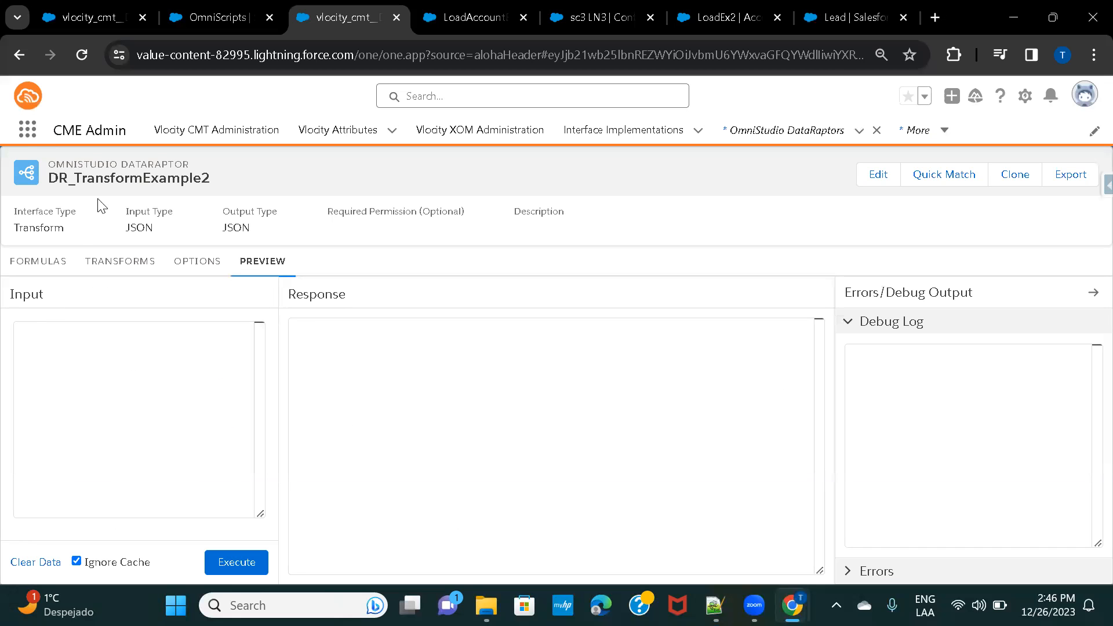
key(ctrl+v)
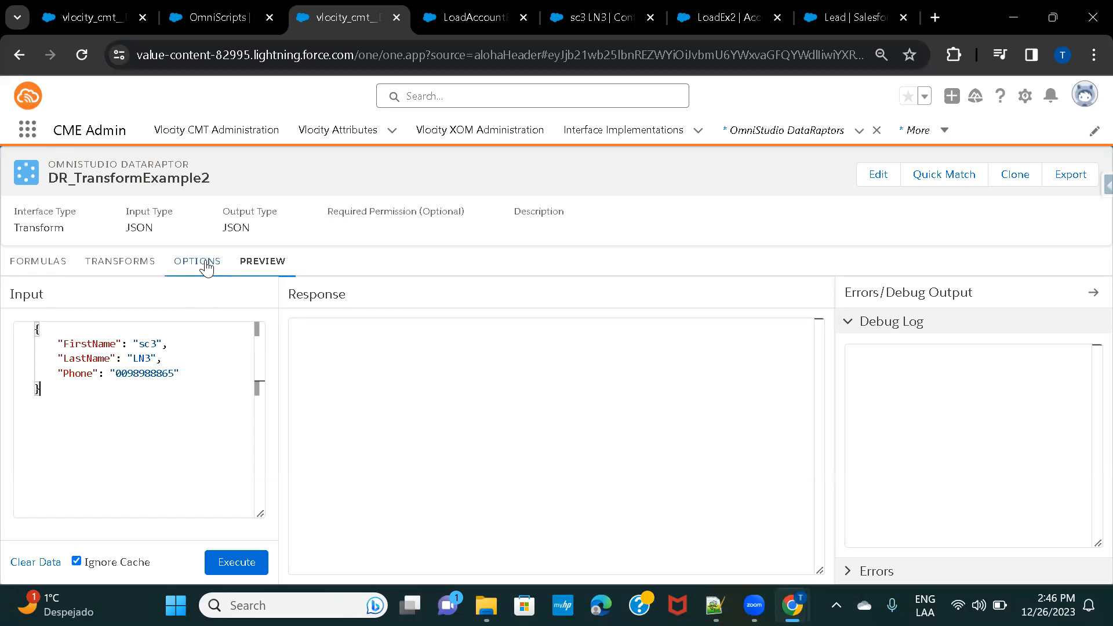
- Check the transform mappings and nest the pasted contact JSON inside an outer pair of braces in the preview input
click(127, 274)
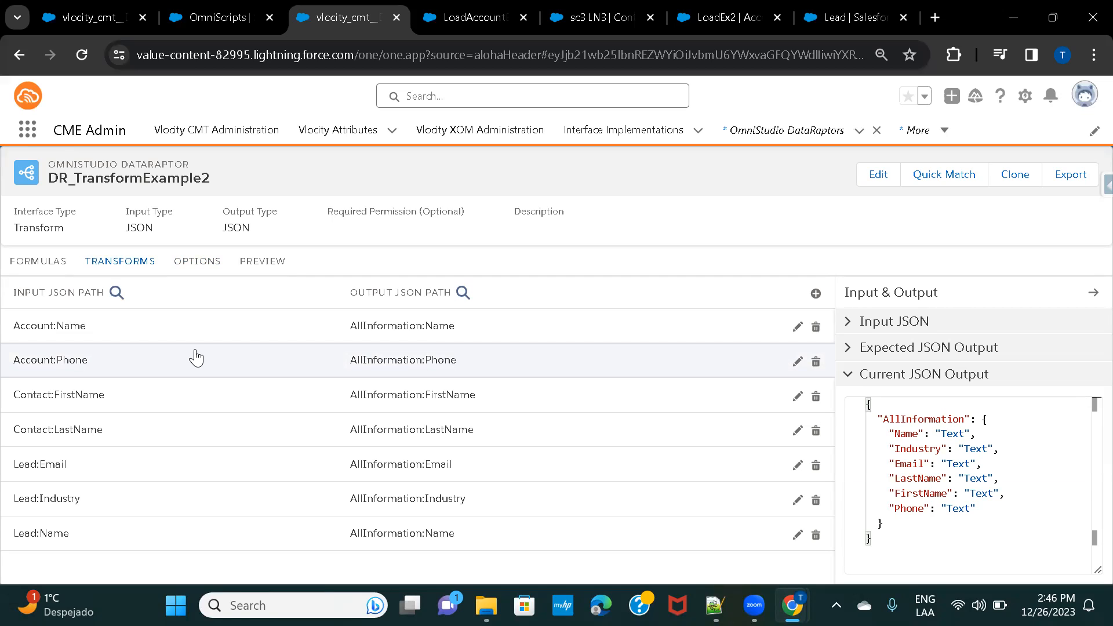
click(266, 265)
click(36, 333)
text({}{)
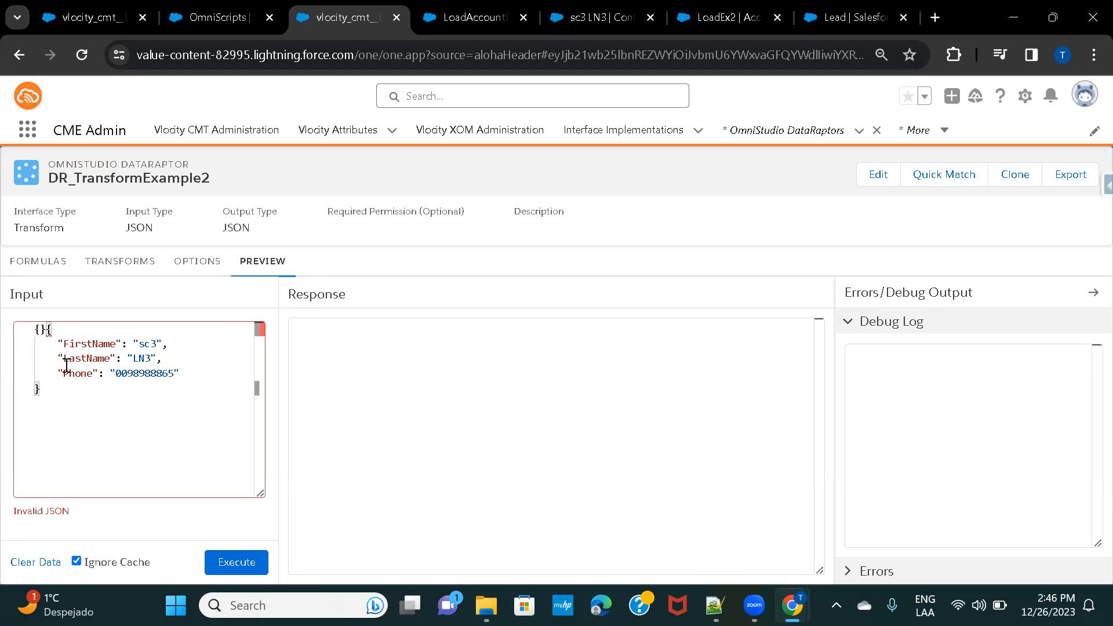
key(Return)
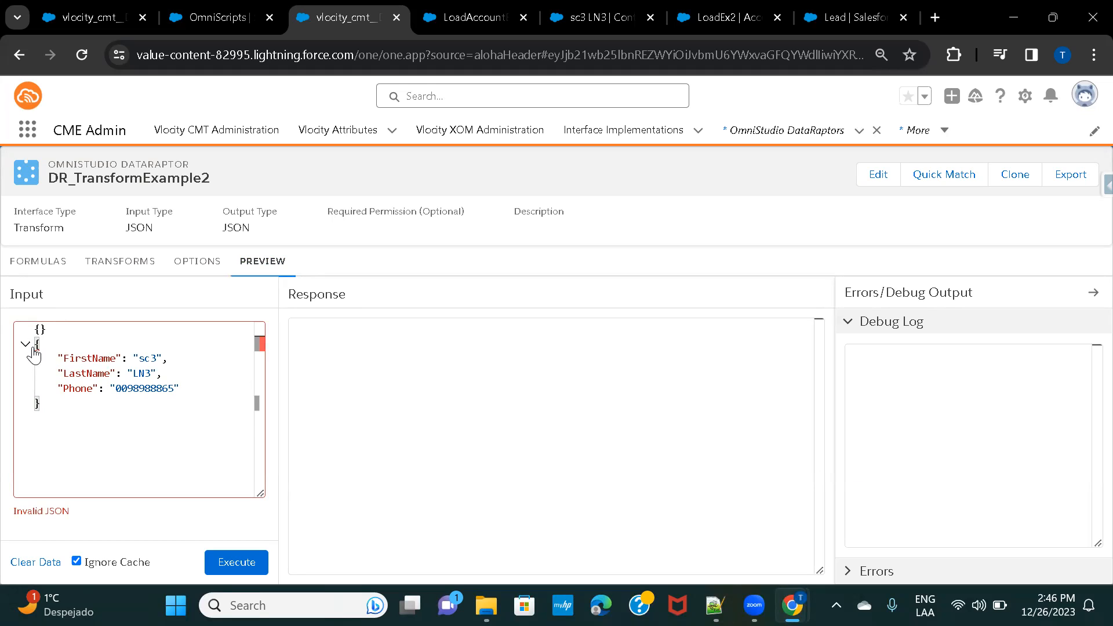
click(51, 409)
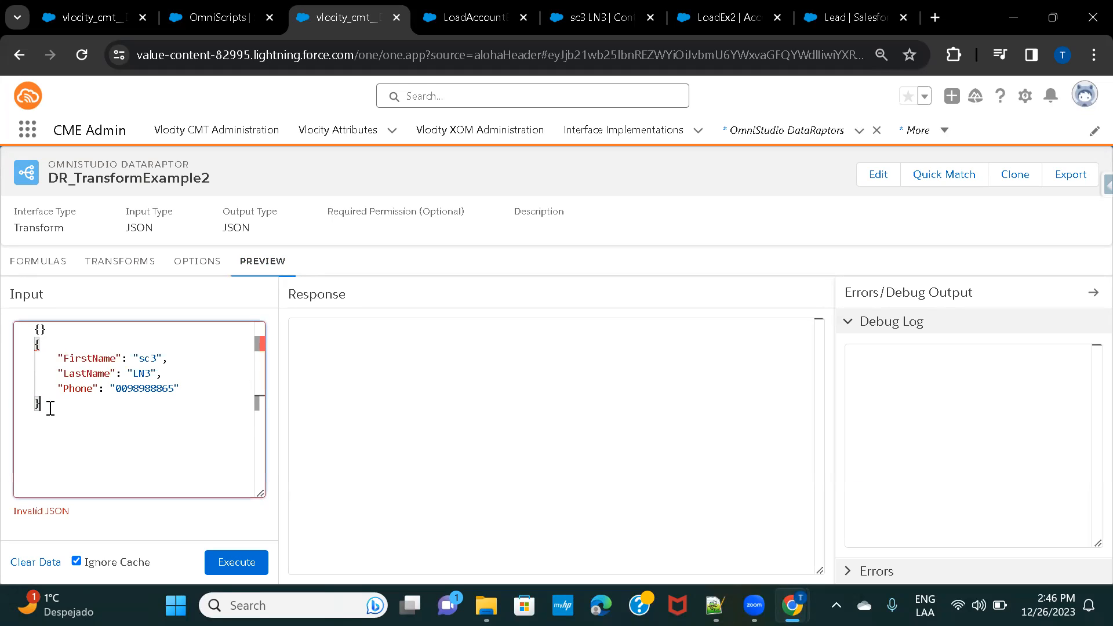
drag(50, 409, 34, 343)
key(BackSpace)
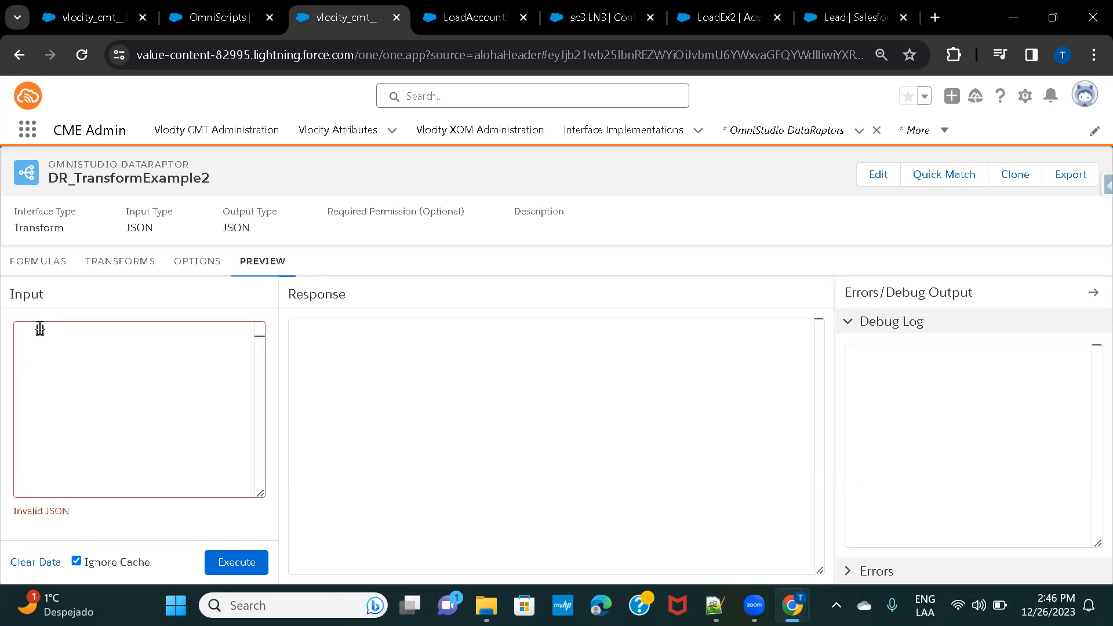
key(ctrl+v)
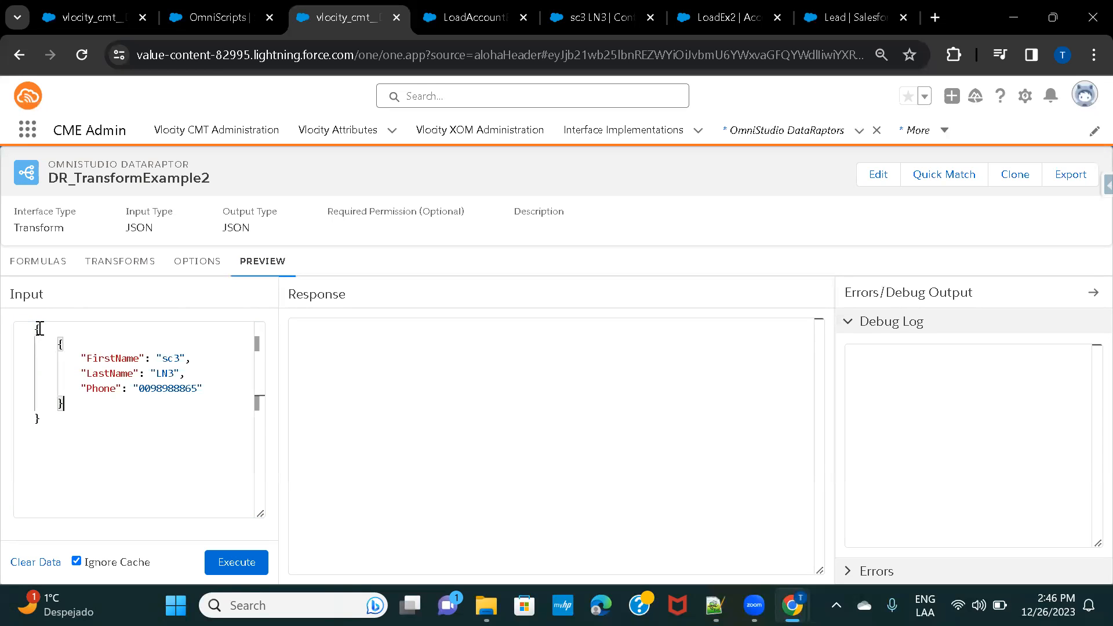
- Give the nested object in the preview input JSON the key "Account", followed by a colon
drag(82, 358, 150, 358)
key(ctrl+c)
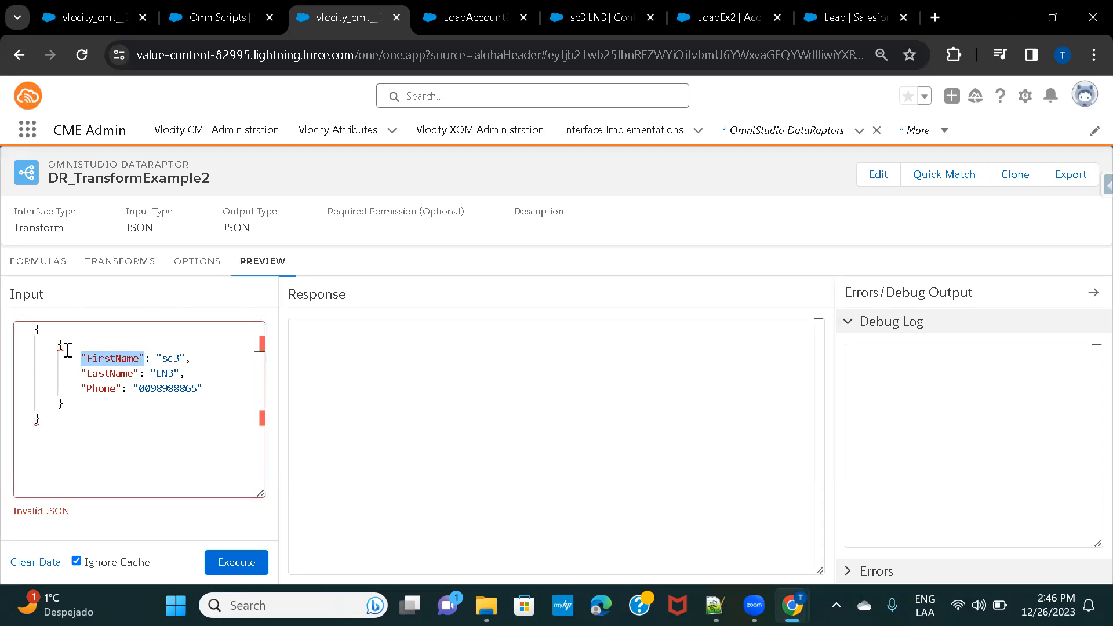
click(57, 349)
key(ctrl+v)
text(:)
double_click(76, 348)
text(Account)
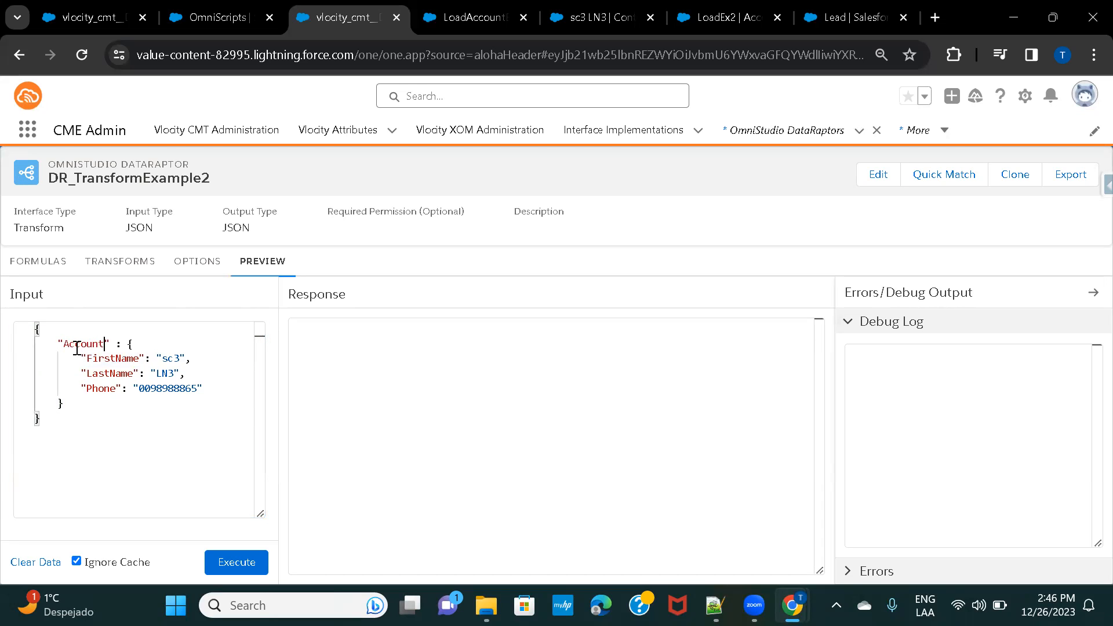
click(68, 403)
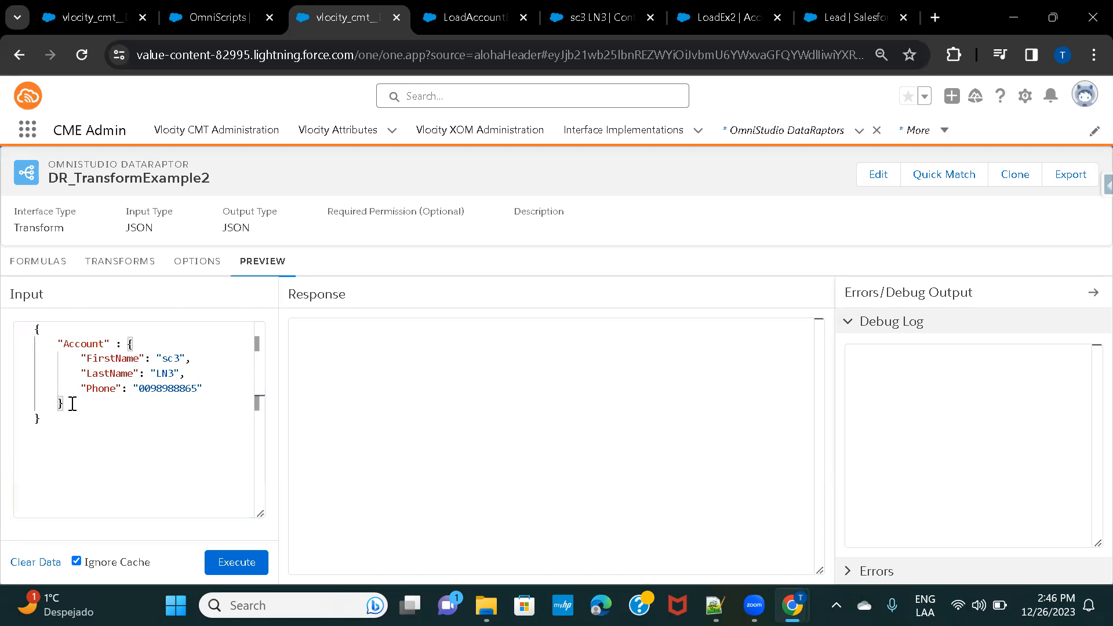
- Compare the input with the mappings and duplicate the Account block below itself, separated by a comma
click(119, 262)
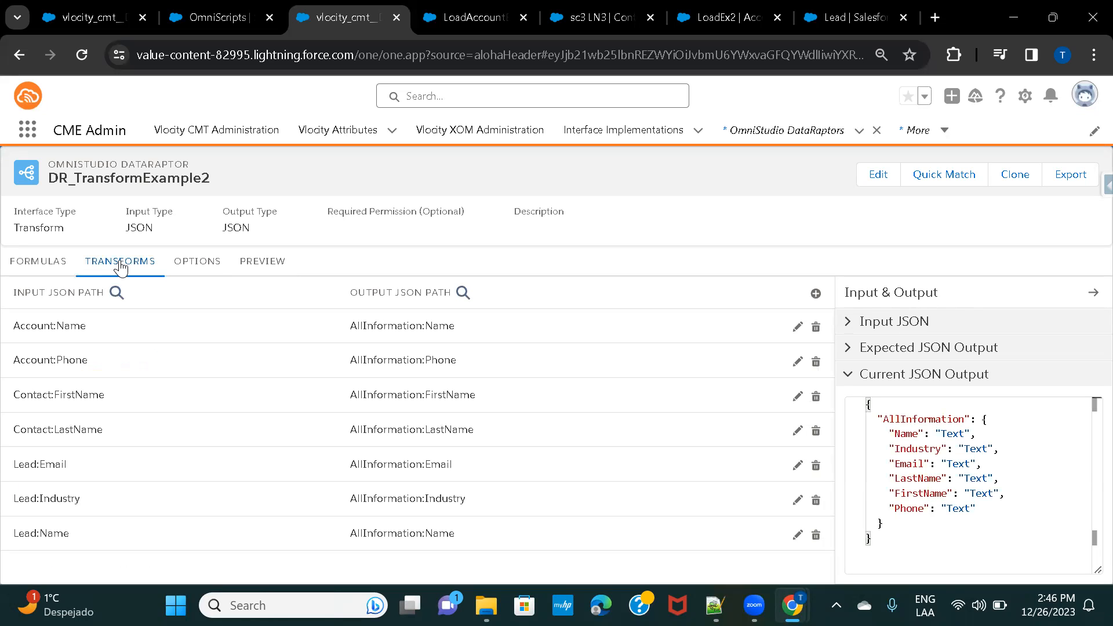
click(262, 262)
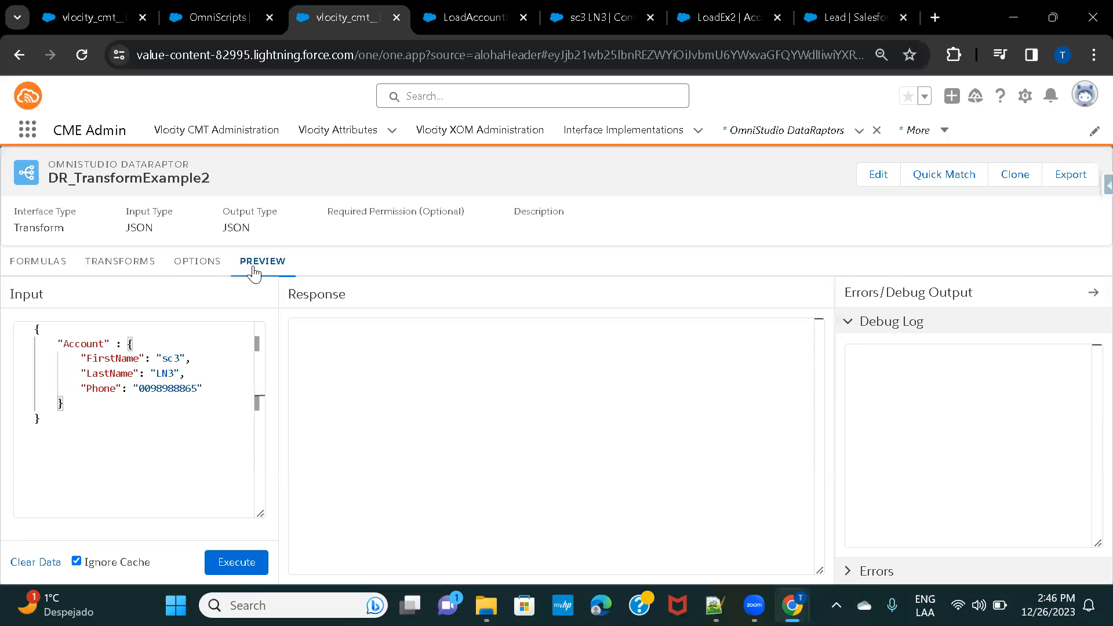
double_click(116, 360)
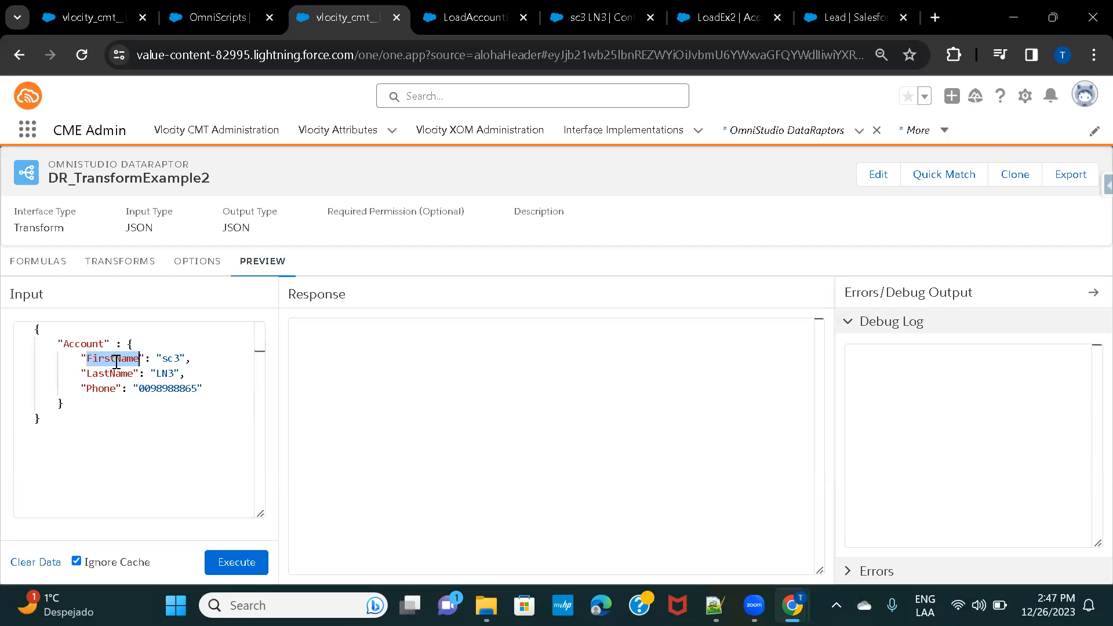
click(97, 398)
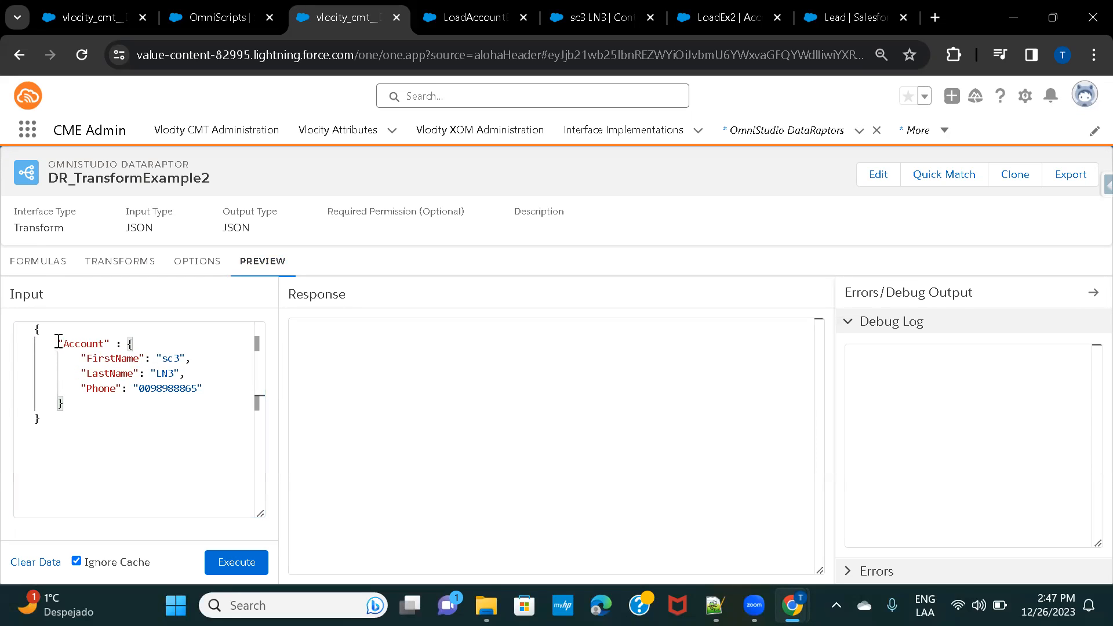
drag(58, 342, 84, 399)
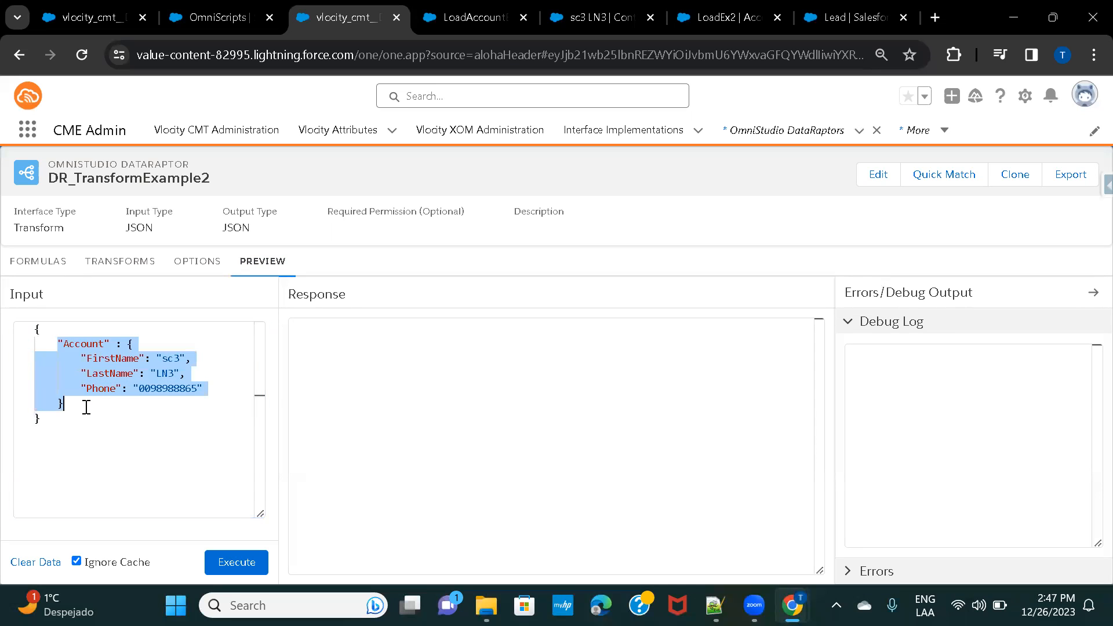
key(ctrl+c)
click(86, 407)
text(,)
key(Return)
key(ctrl+v)
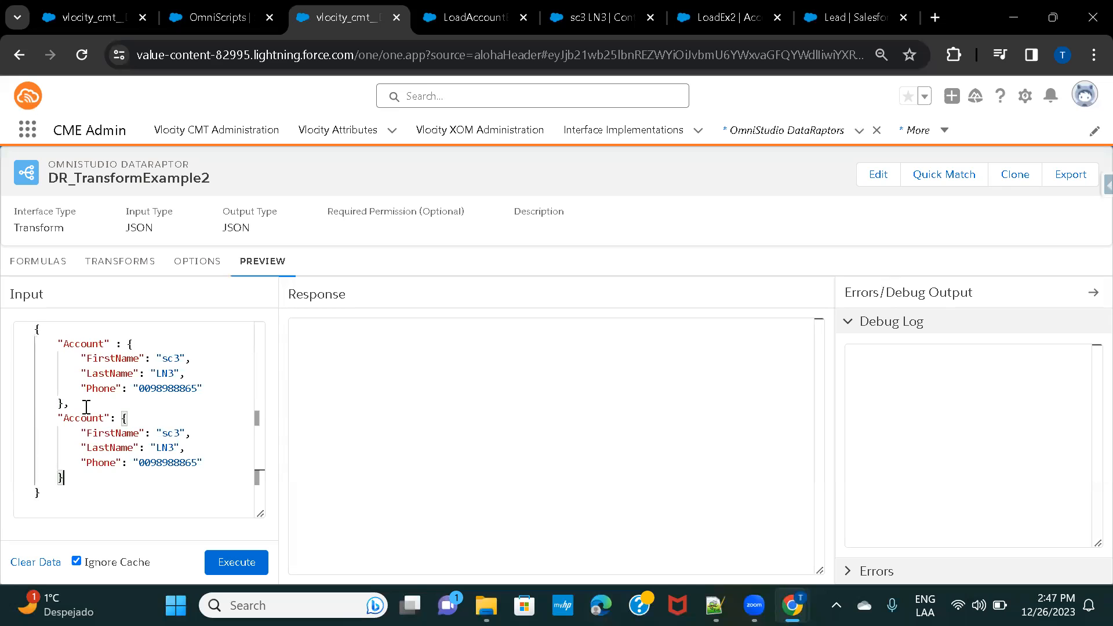
- In the first Account block, rename FirstName to Name, set its value to TRDR01 and remove the LastName line
double_click(119, 360)
text(Name)
drag(191, 376, 164, 363)
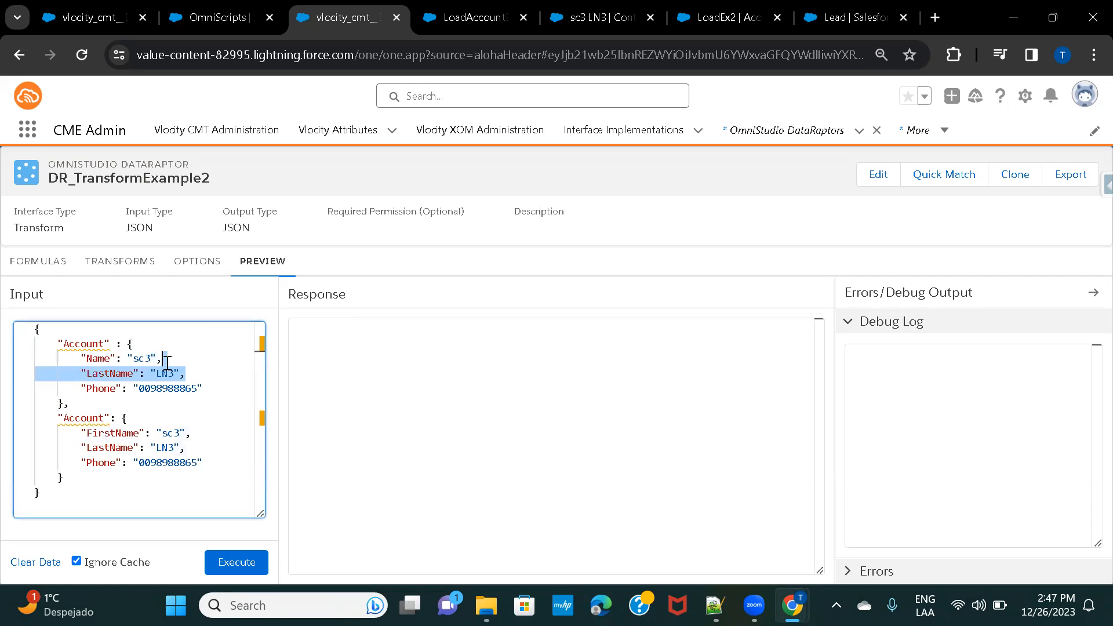
key(BackSpace)
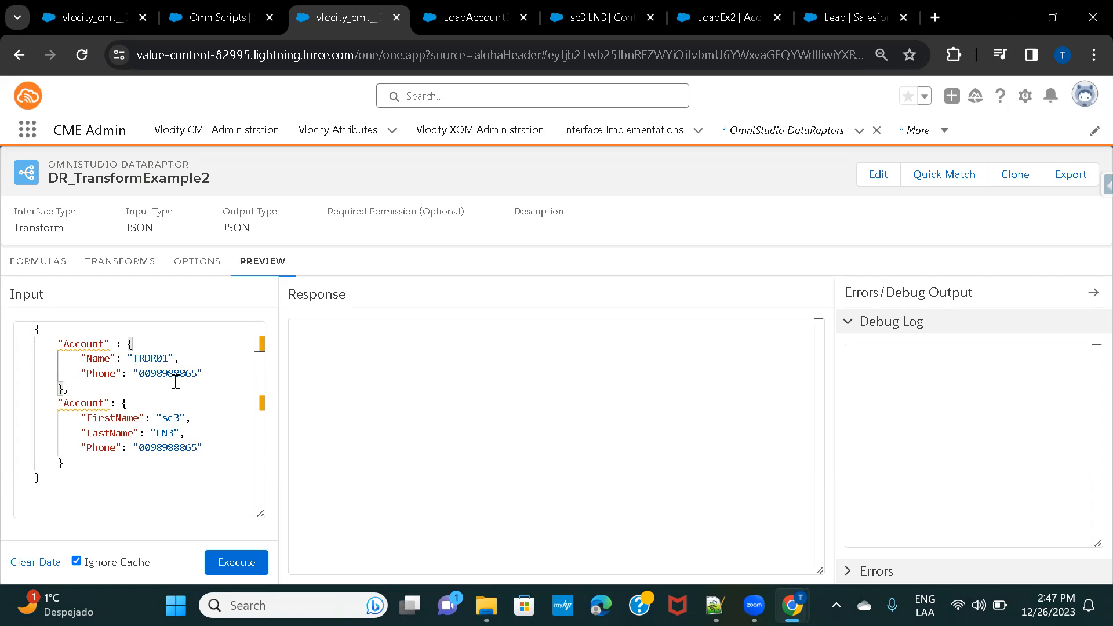
- Rename the second Account block in the preview input to Contact and check it against the mapped Contact fields
double_click(81, 404)
text(Contact)
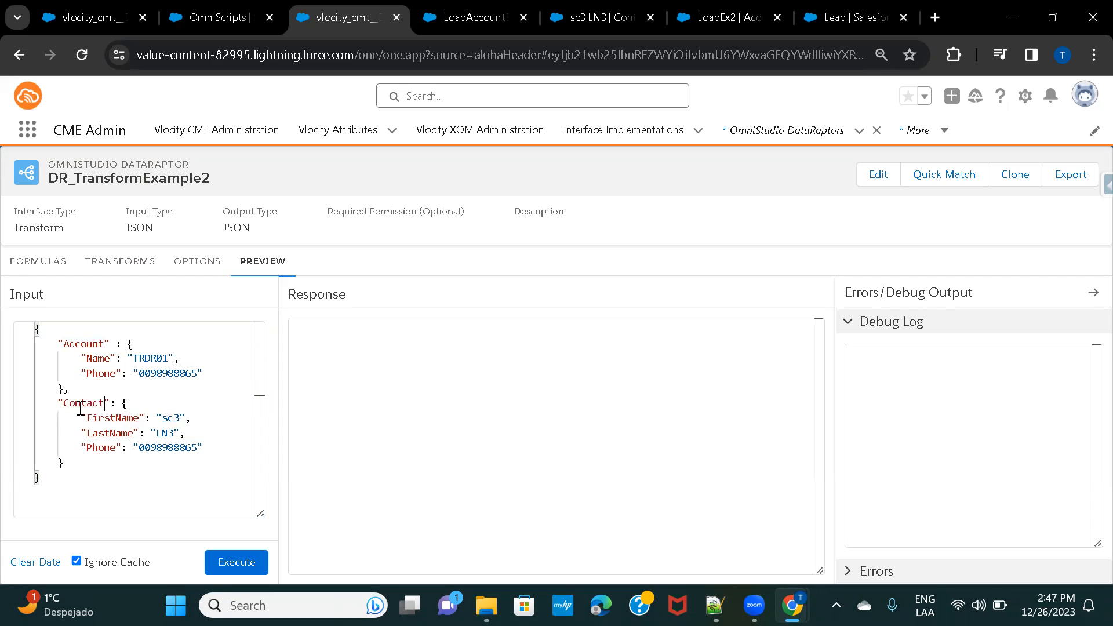
click(119, 262)
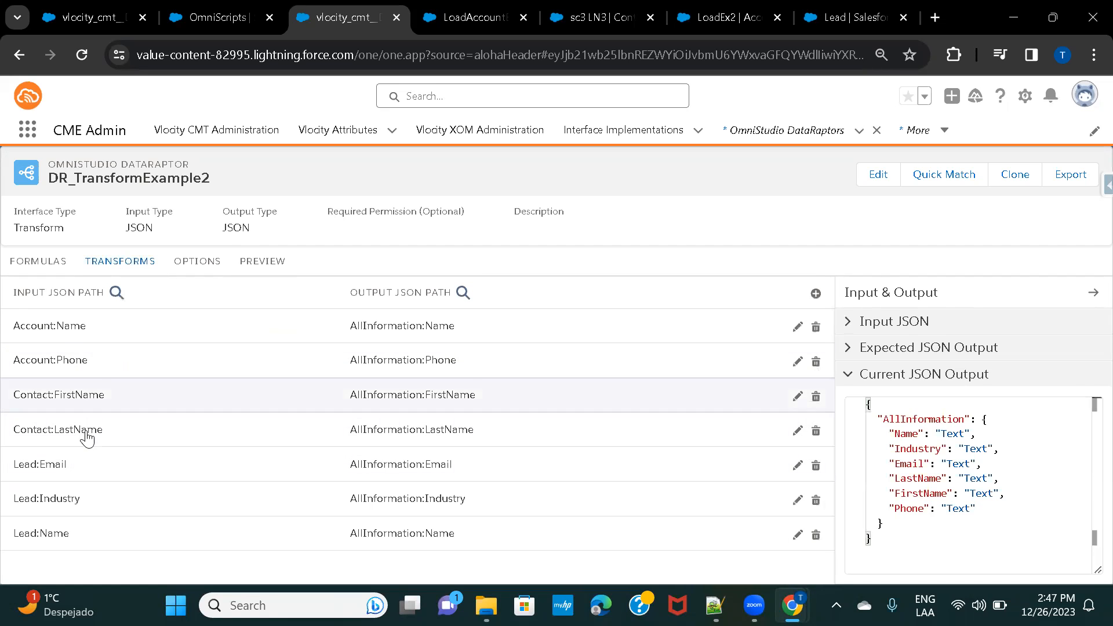
click(255, 261)
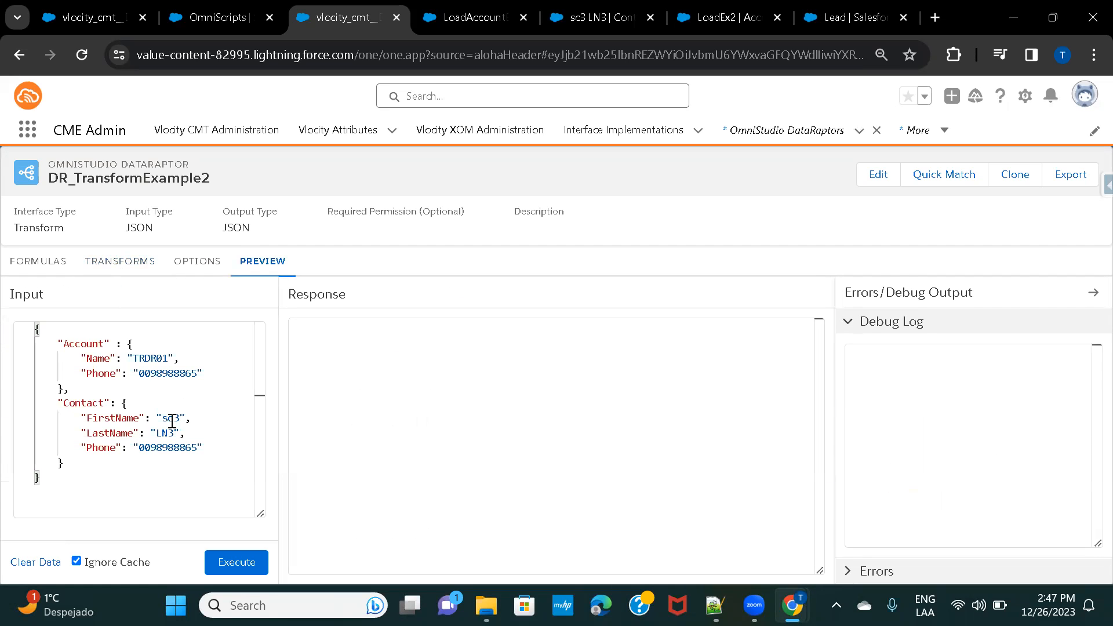
- Duplicate the Contact block below itself after a comma, and remove the Phone line from the first Contact block
drag(74, 462, 53, 408)
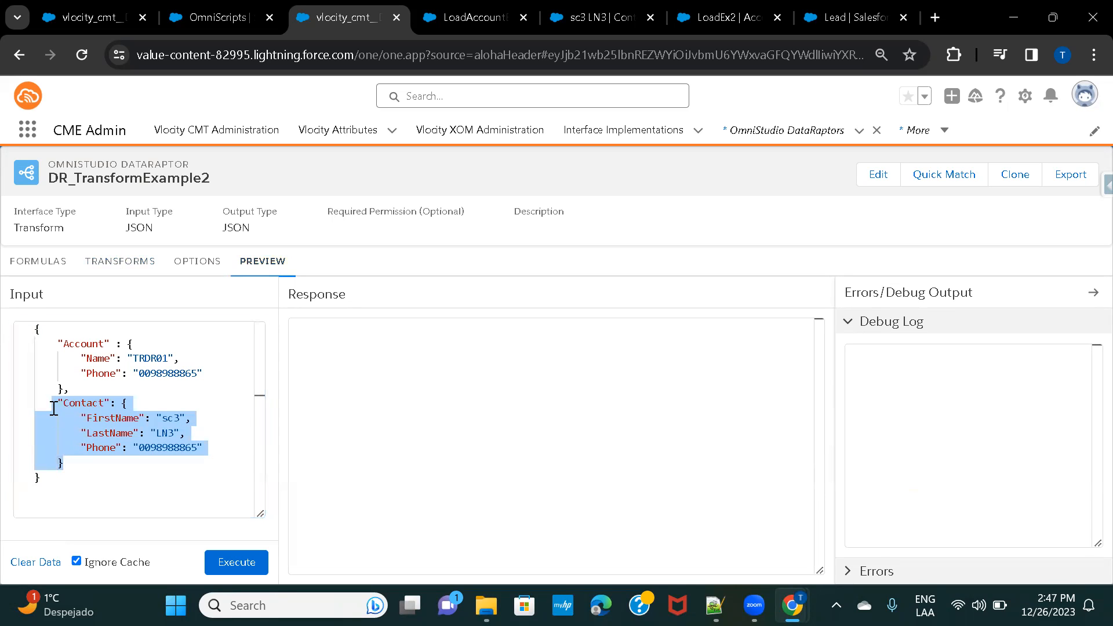
click(92, 465)
text(,)
key(Return)
key(ctrl+v)
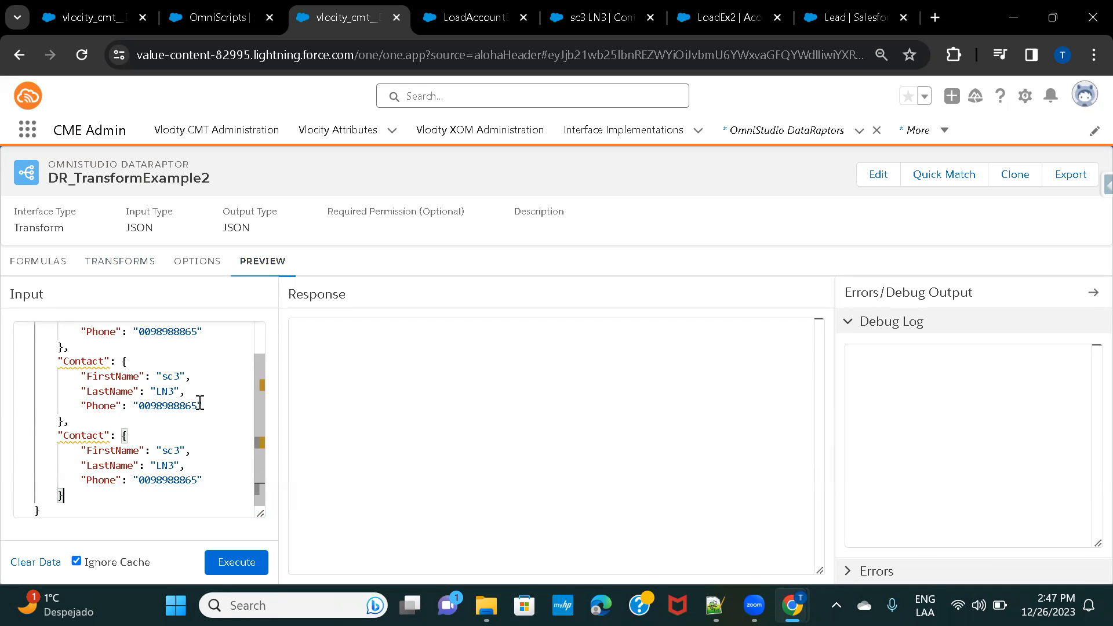
drag(203, 404, 186, 393)
key(BackSpace)
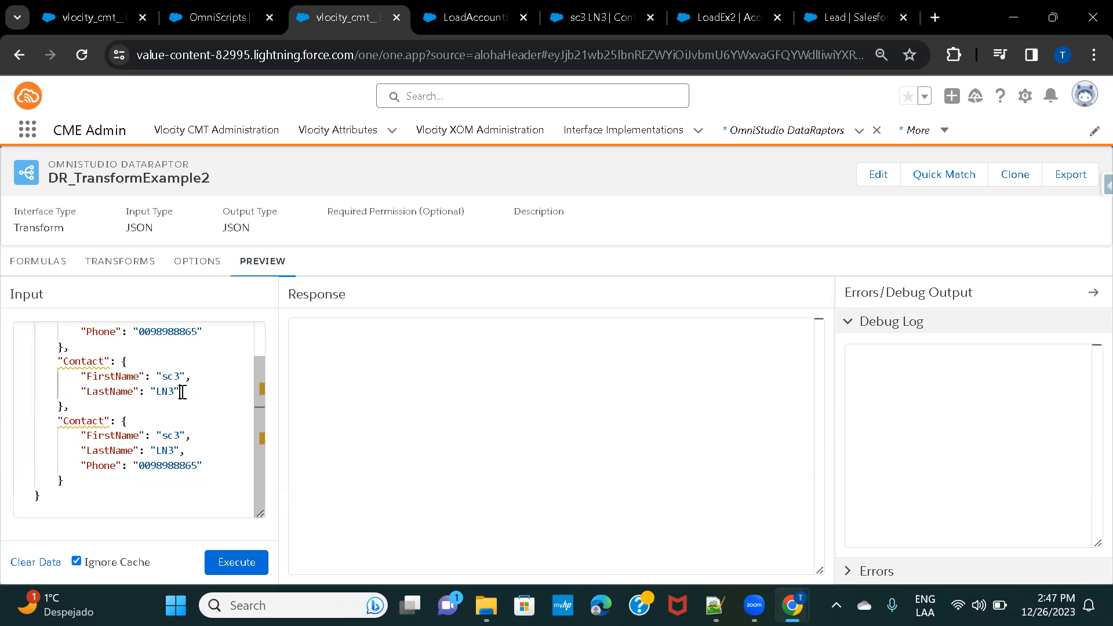
- Check the mapped Lead fields, then rename the duplicated Contact block to Lead and its FirstName key to Email
click(103, 262)
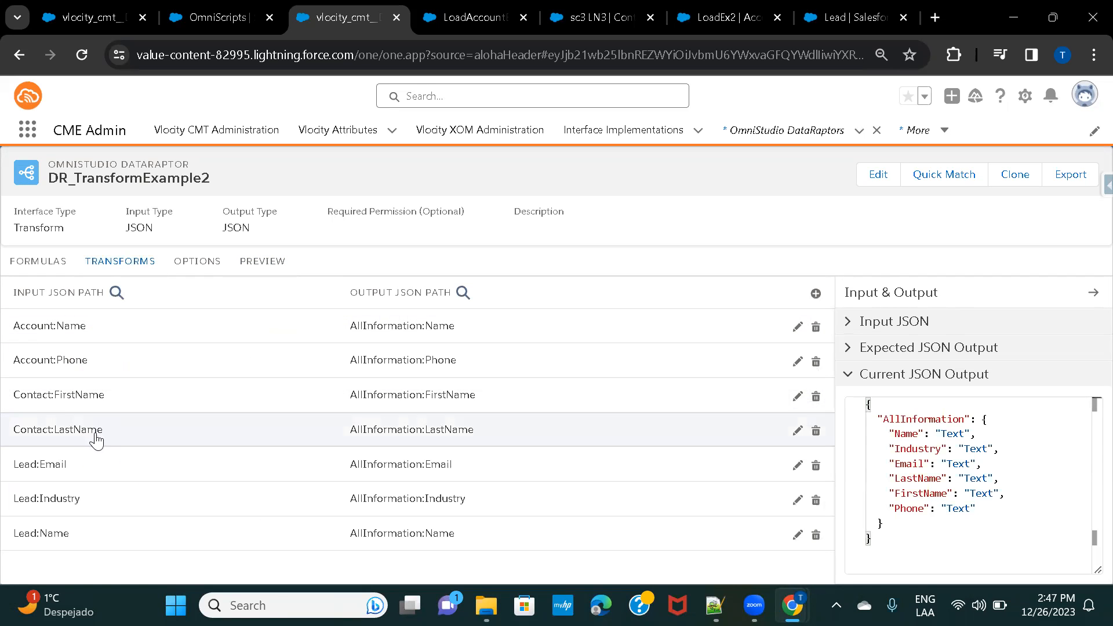
click(269, 261)
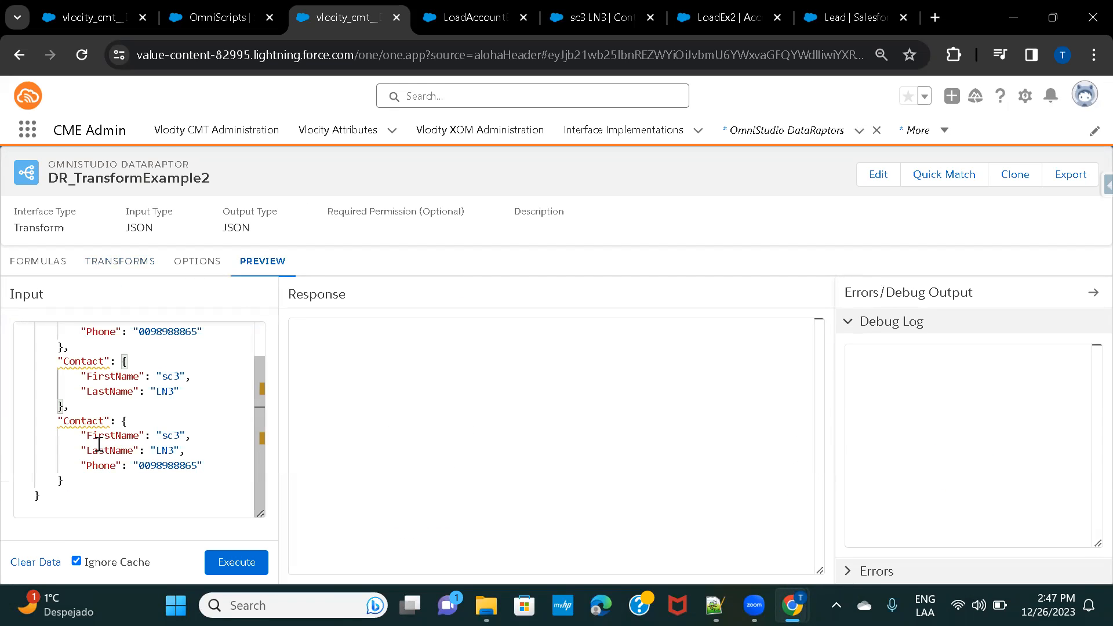
double_click(86, 426)
text(Lead)
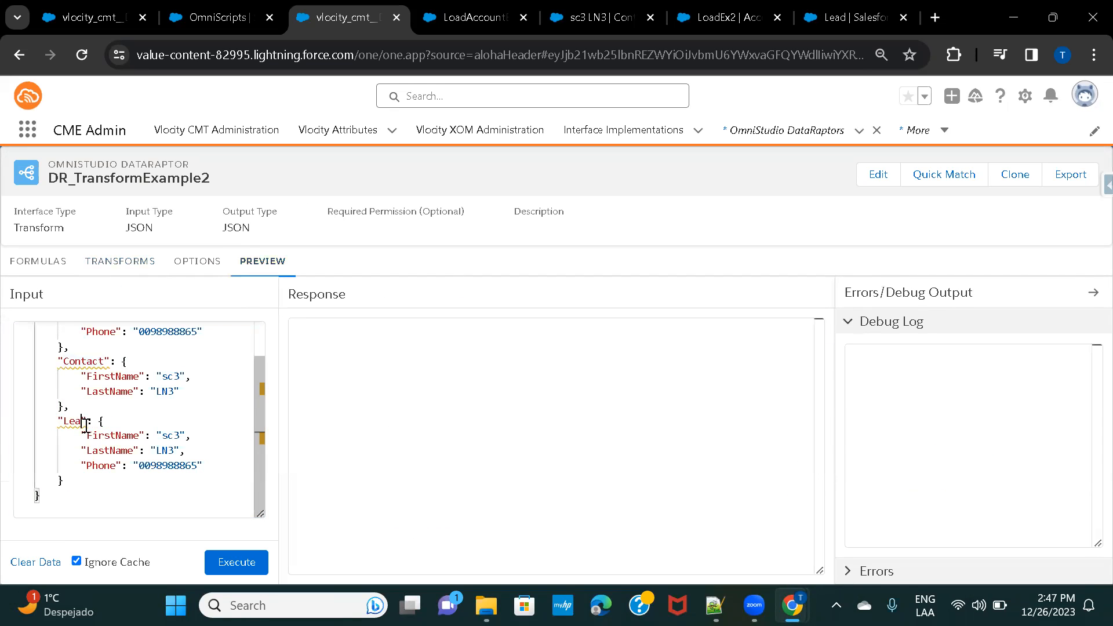
double_click(103, 436)
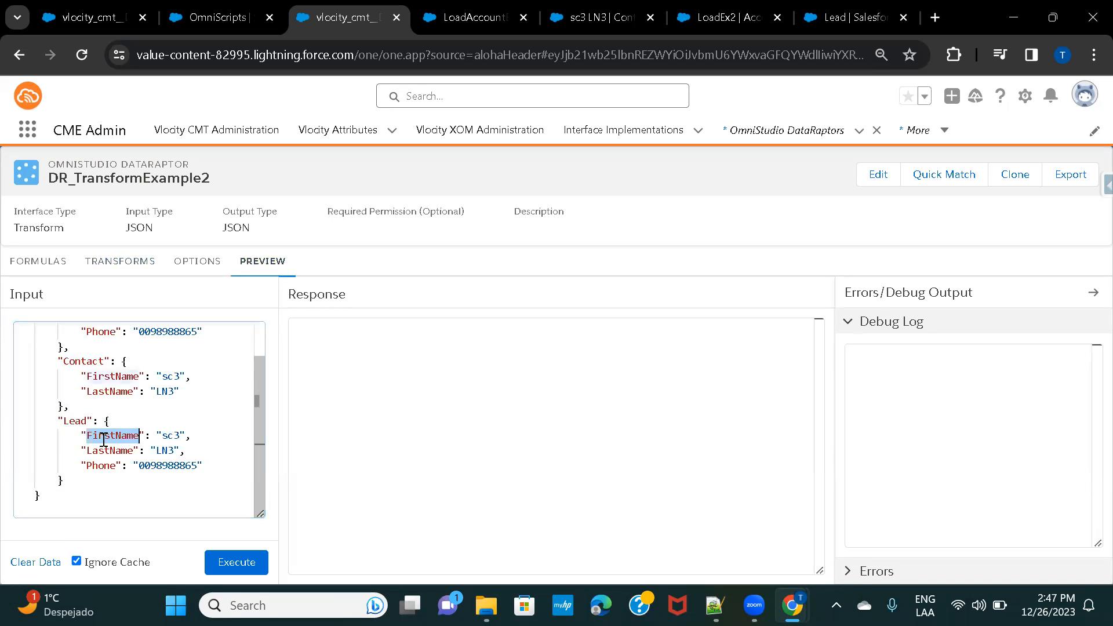
text(Email)
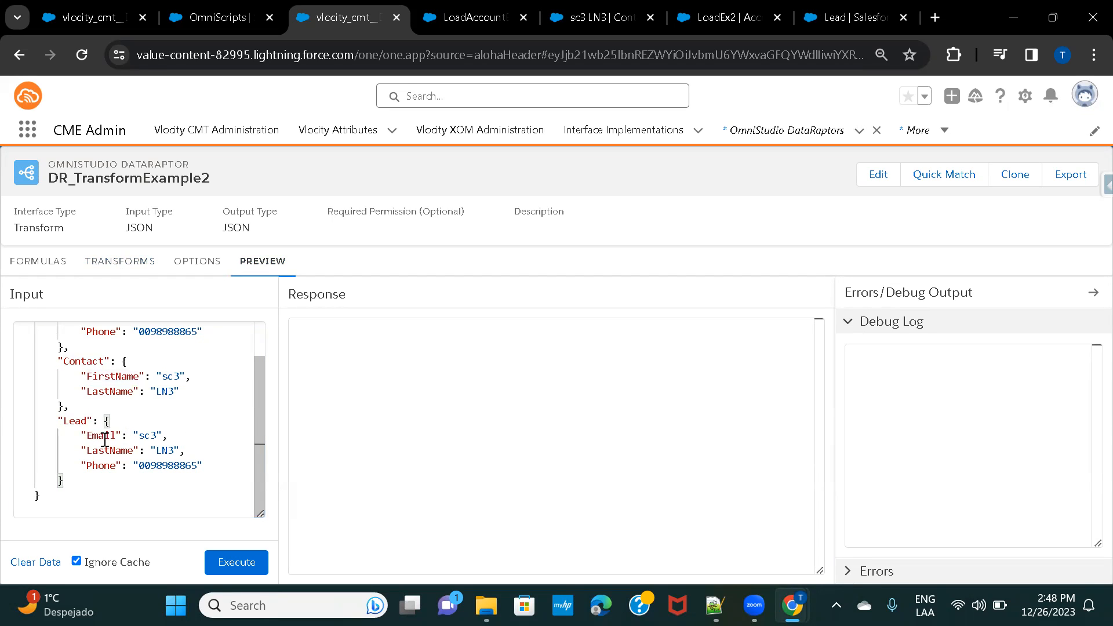
- In the Lead block of the preview input, rename the LastName key to Industry and the Phone key to Name
double_click(107, 450)
text(Industry)
double_click(99, 466)
text(Name)
- Fill the Lead block's values with a sample e-mail address, FSC as the Industry and a person's first name as the Name
double_click(146, 441)
text(test)
text(@)
text(ga)
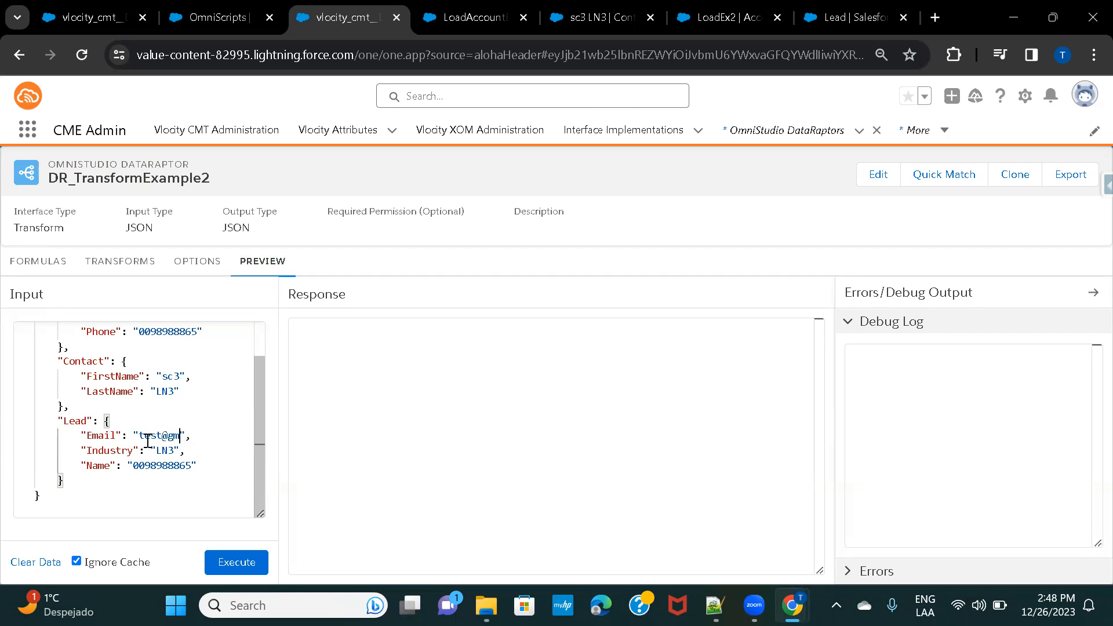
double_click(163, 450)
double_click(154, 465)
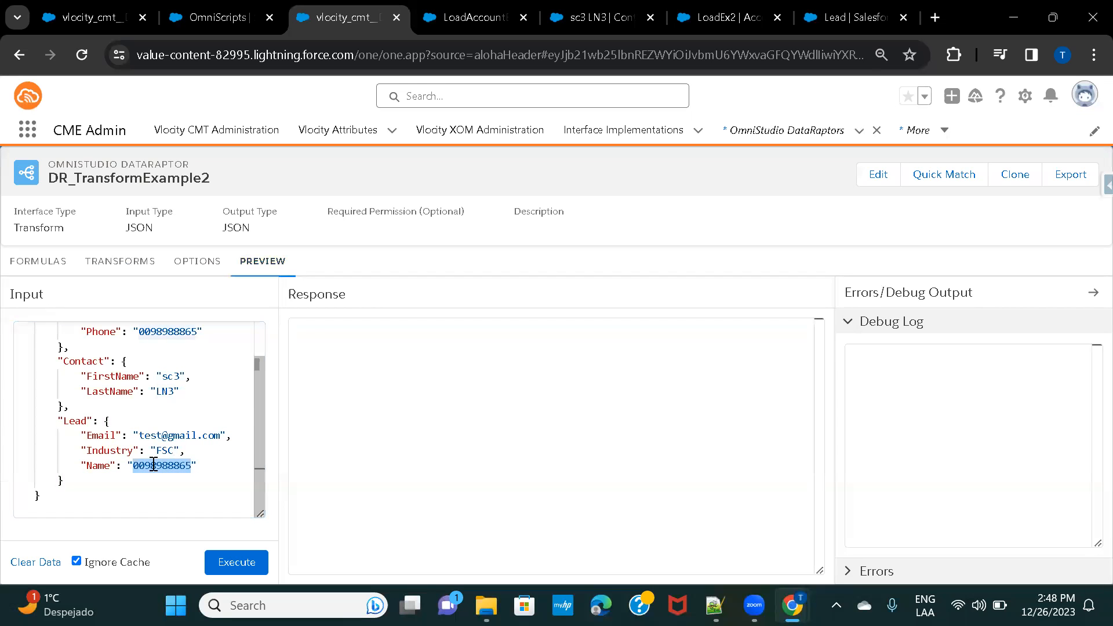
text(Robert)
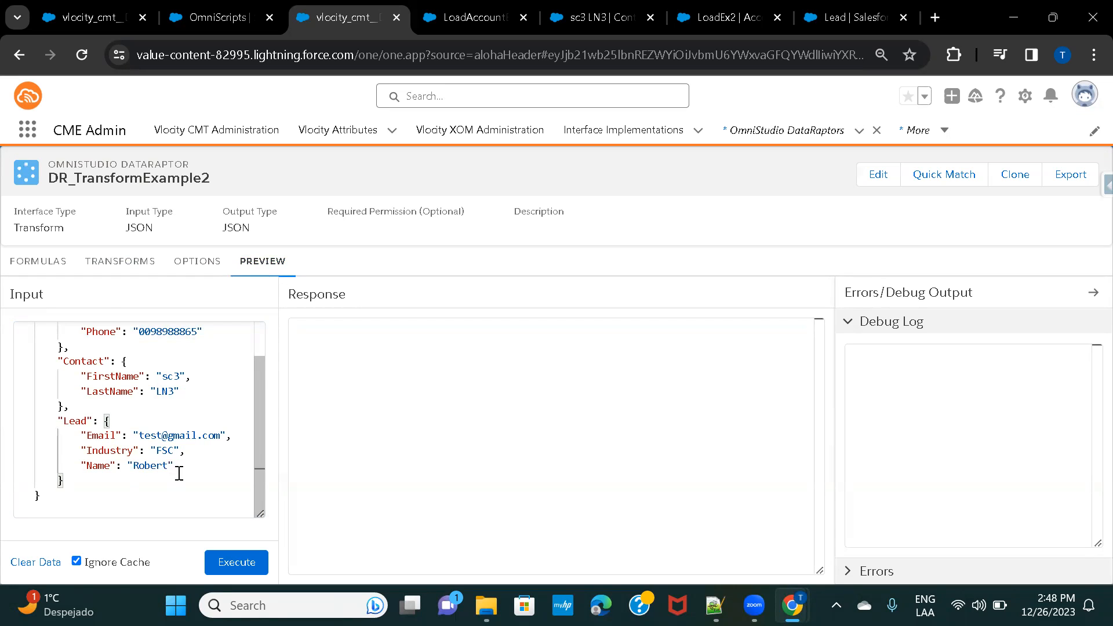
- Compare the Account, Contact and Lead blocks of the input JSON with the mapped input and output paths
scroll(177, 470, up, 2)
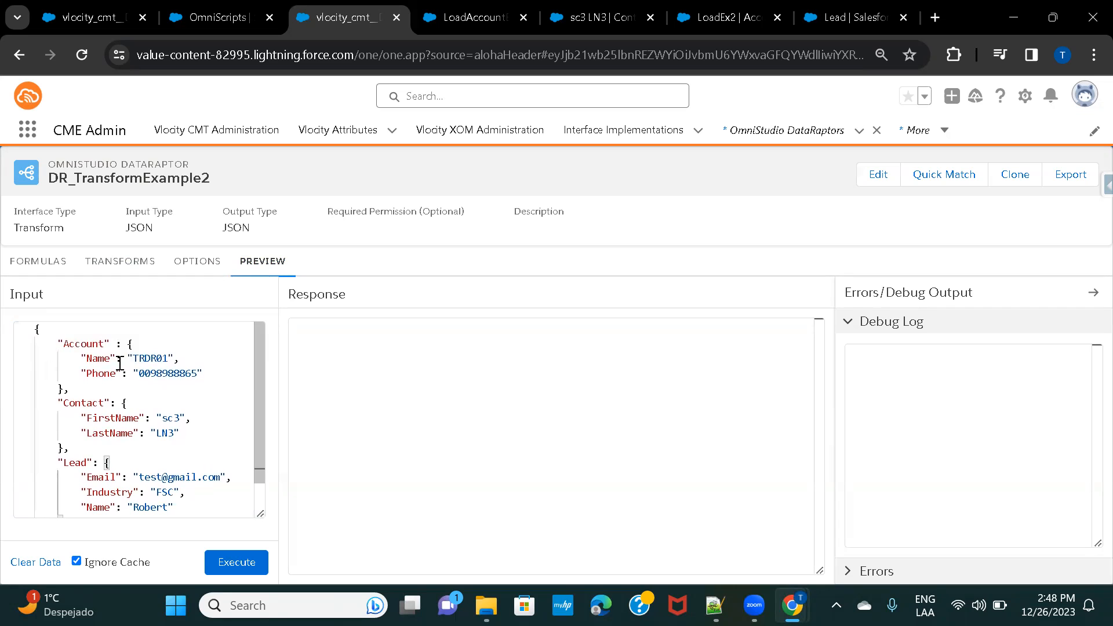
scroll(99, 383, down, 1)
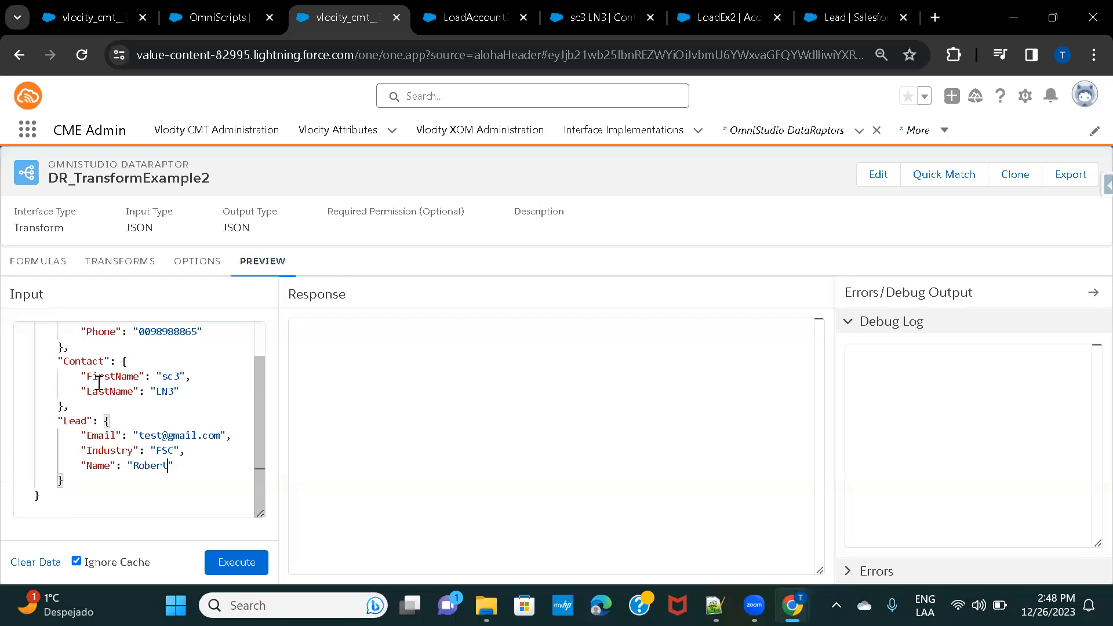
click(108, 266)
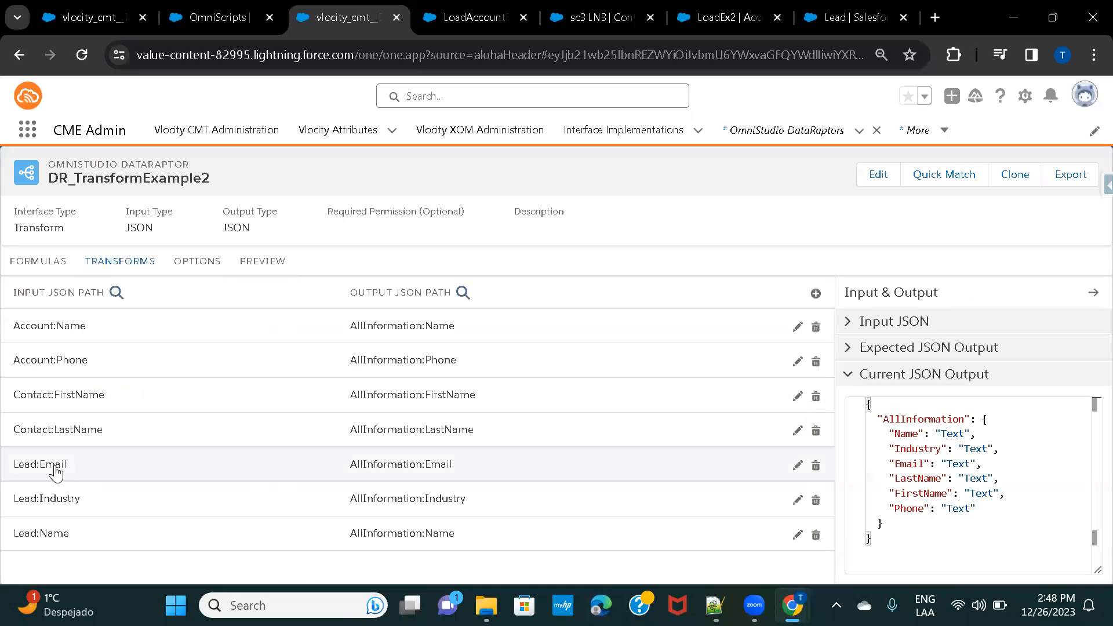
click(262, 262)
scroll(117, 385, up, 1)
scroll(117, 385, up, 1)
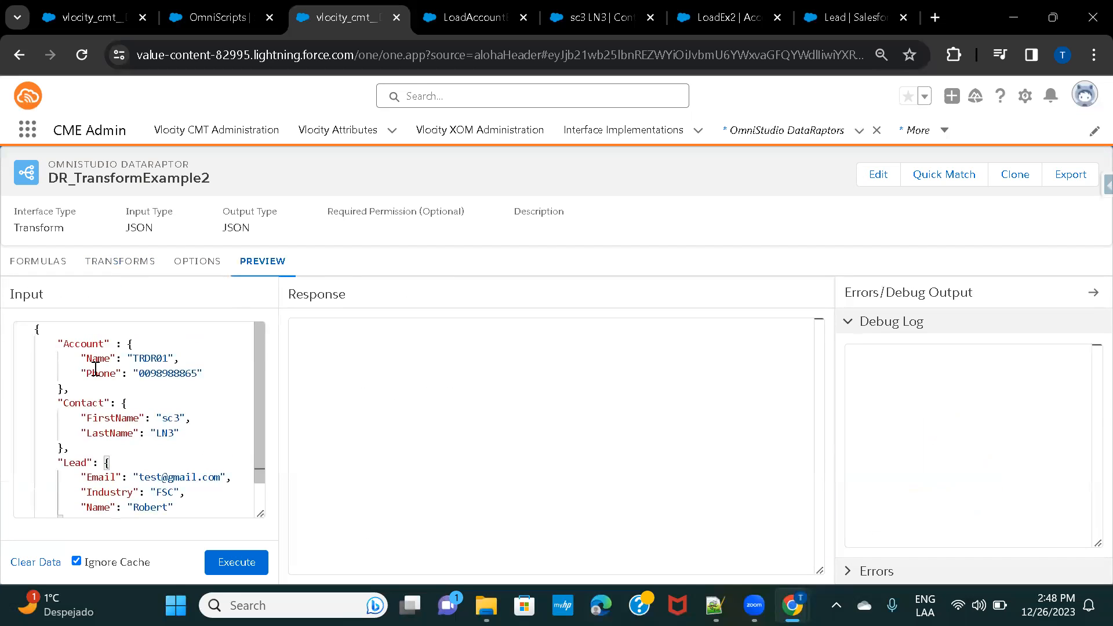
scroll(125, 379, down, 3)
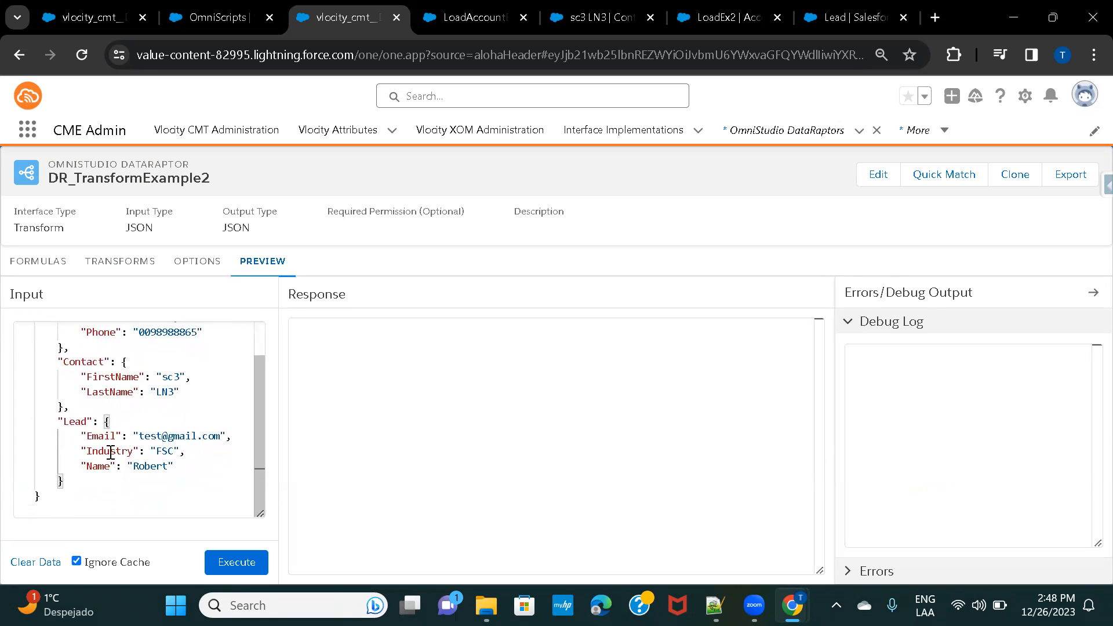
scroll(176, 418, up, 3)
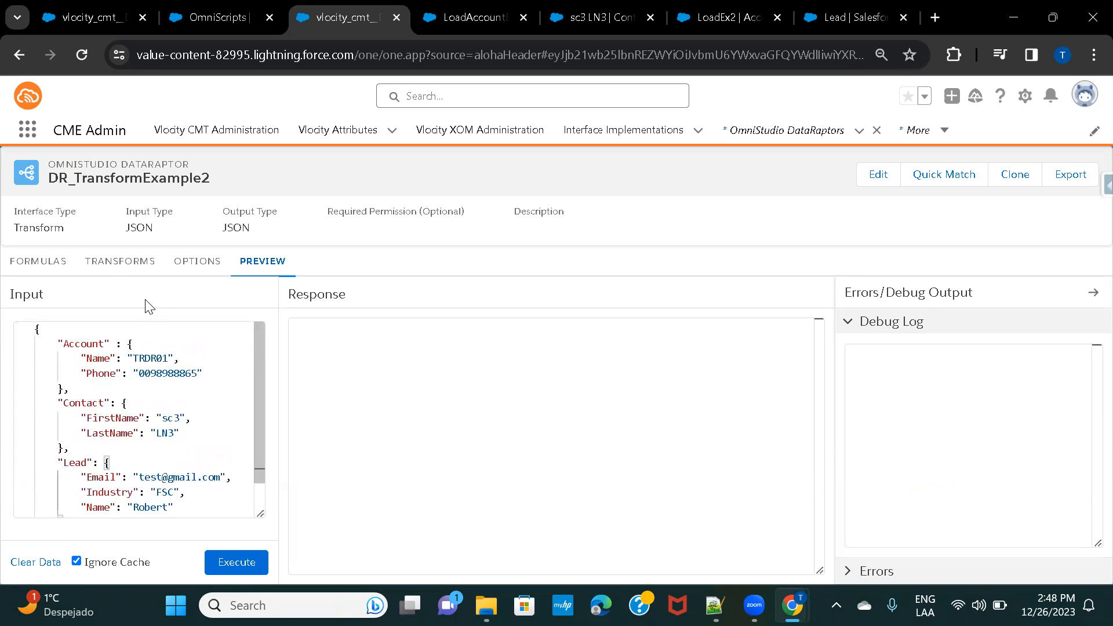
- Delete the mapping from Lead:Name to AllInformation:Name and confirm the deletion
click(118, 262)
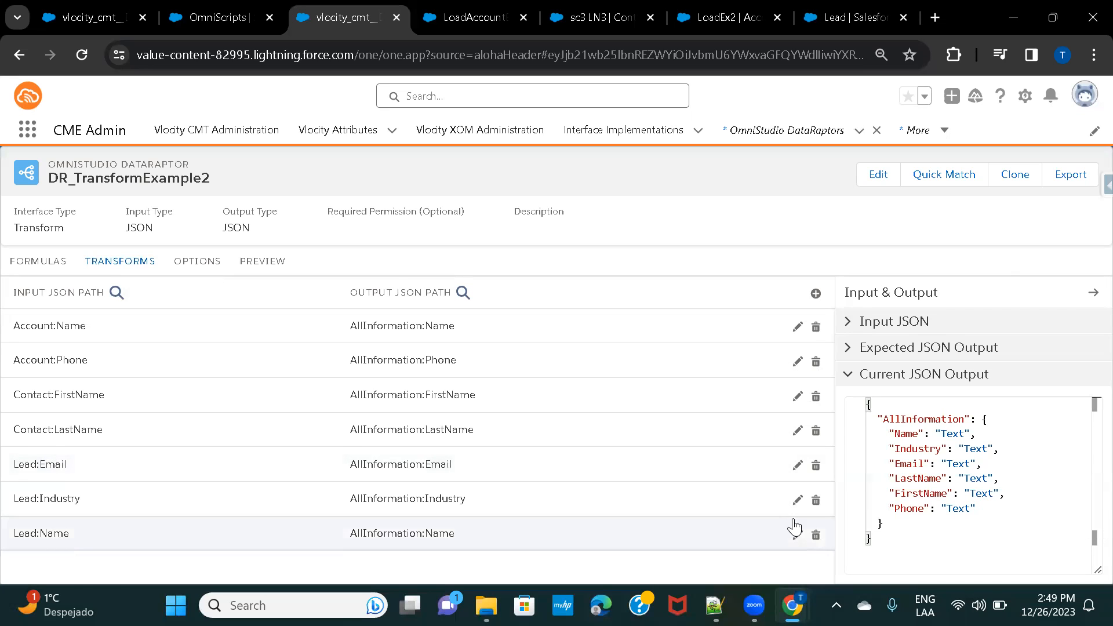
click(816, 535)
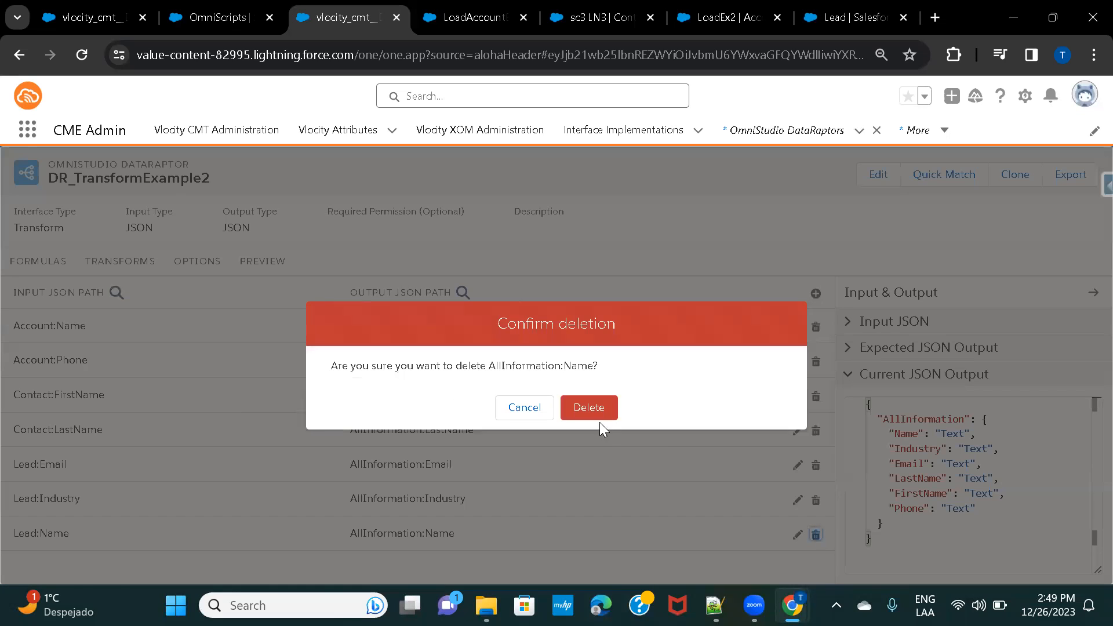
click(589, 408)
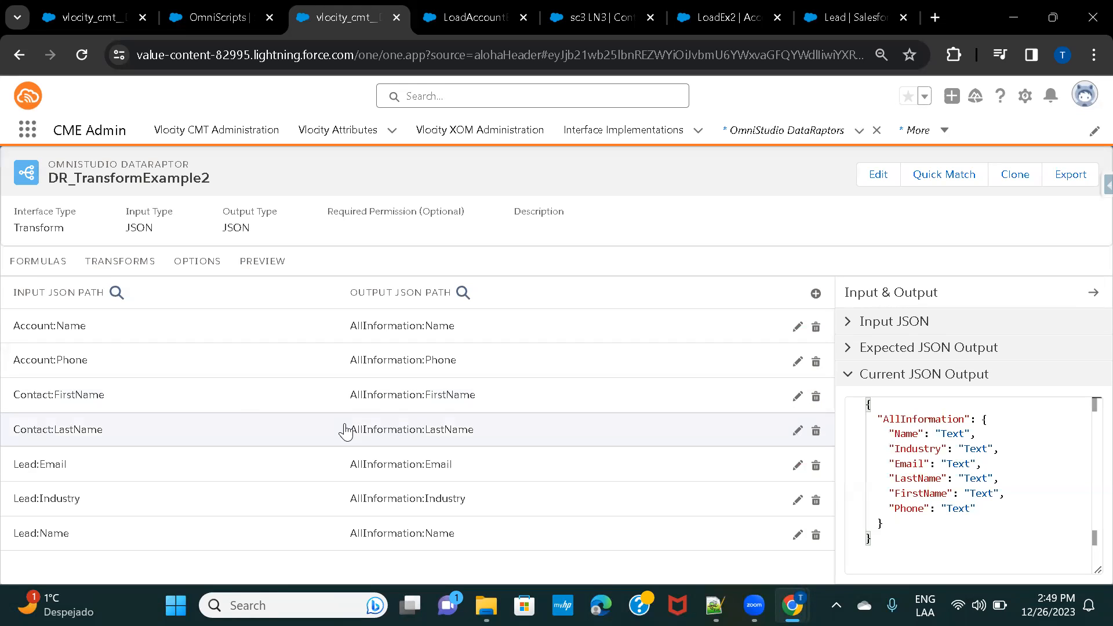
- Remove the Name line from the Lead block of the preview input, along with the comma after the Industry value
click(262, 266)
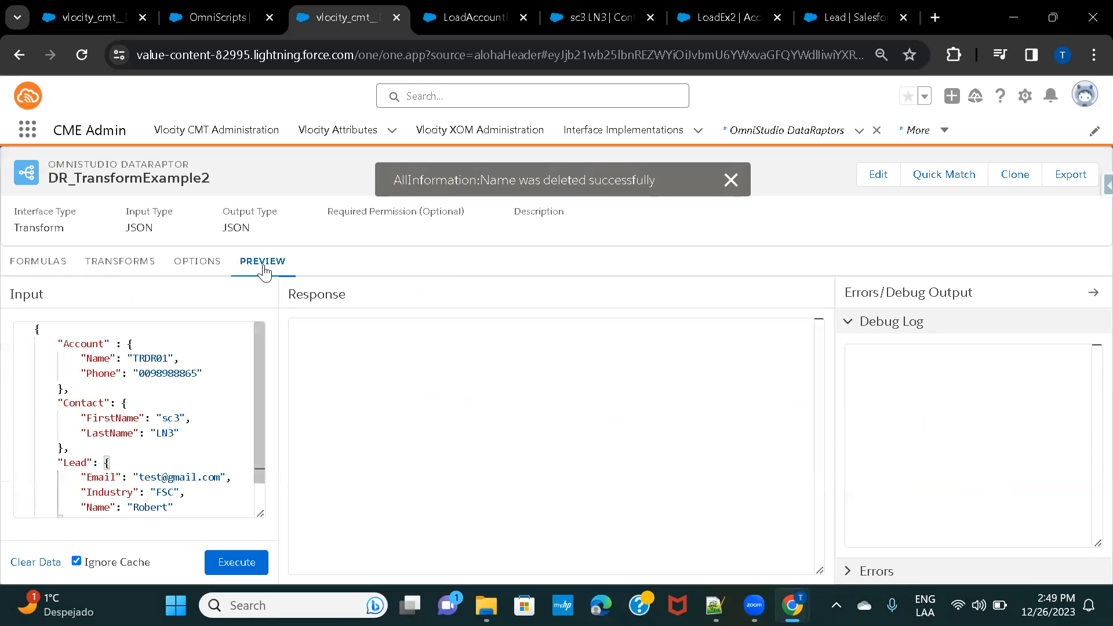
scroll(216, 467, down, 1)
click(187, 465)
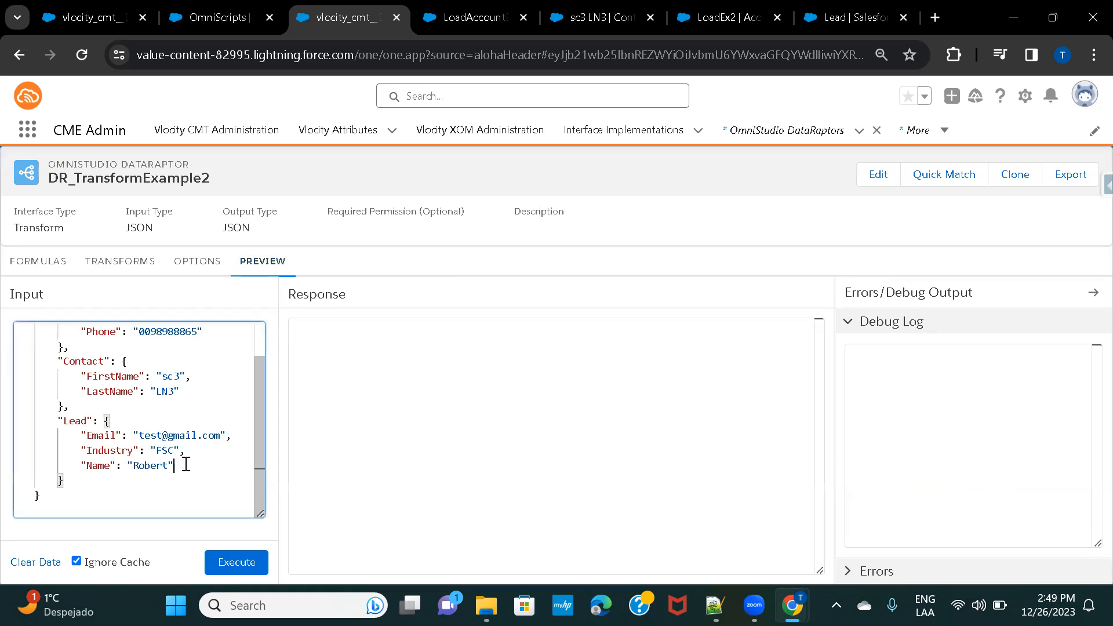
drag(186, 465, 179, 451)
key(BackSpace)
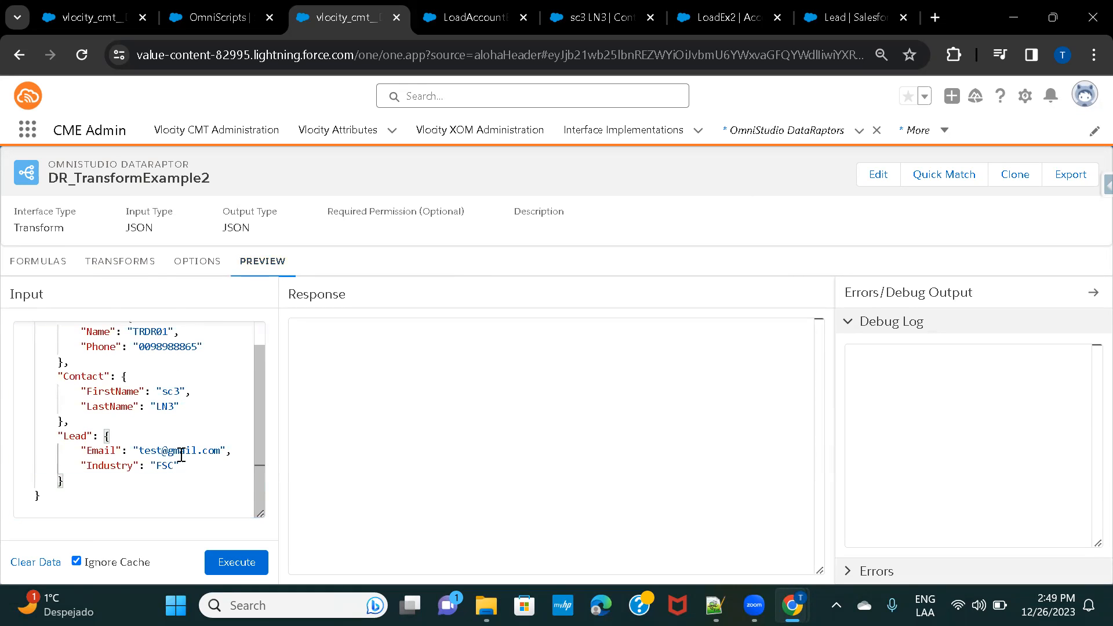
- Check the remaining field mappings, then execute the transform preview with the prepared Account, Contact and Lead input
click(122, 264)
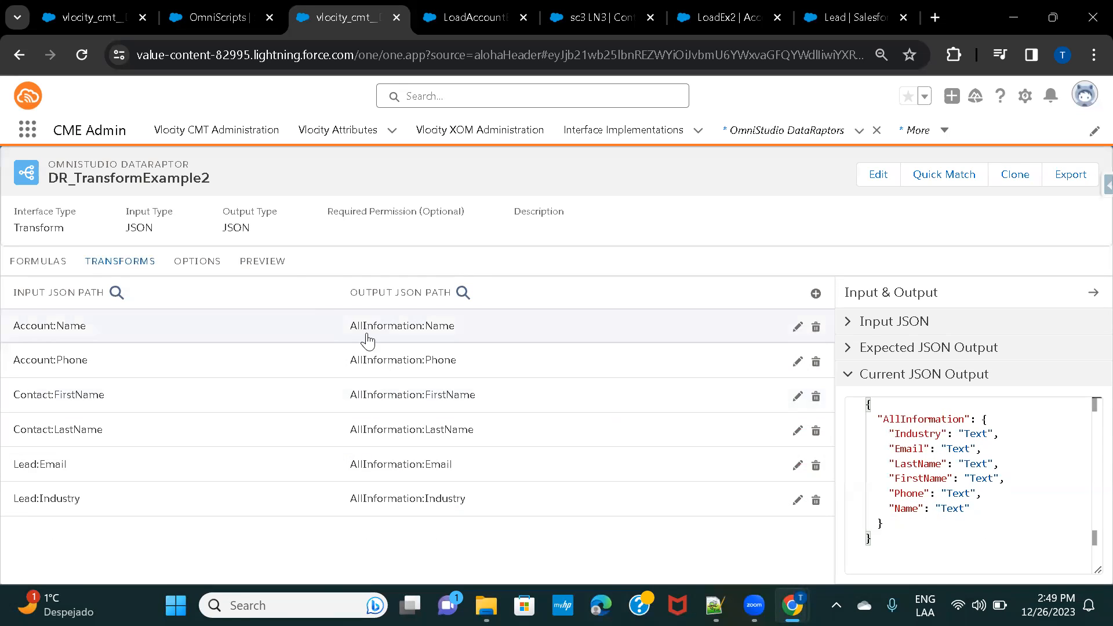
click(264, 262)
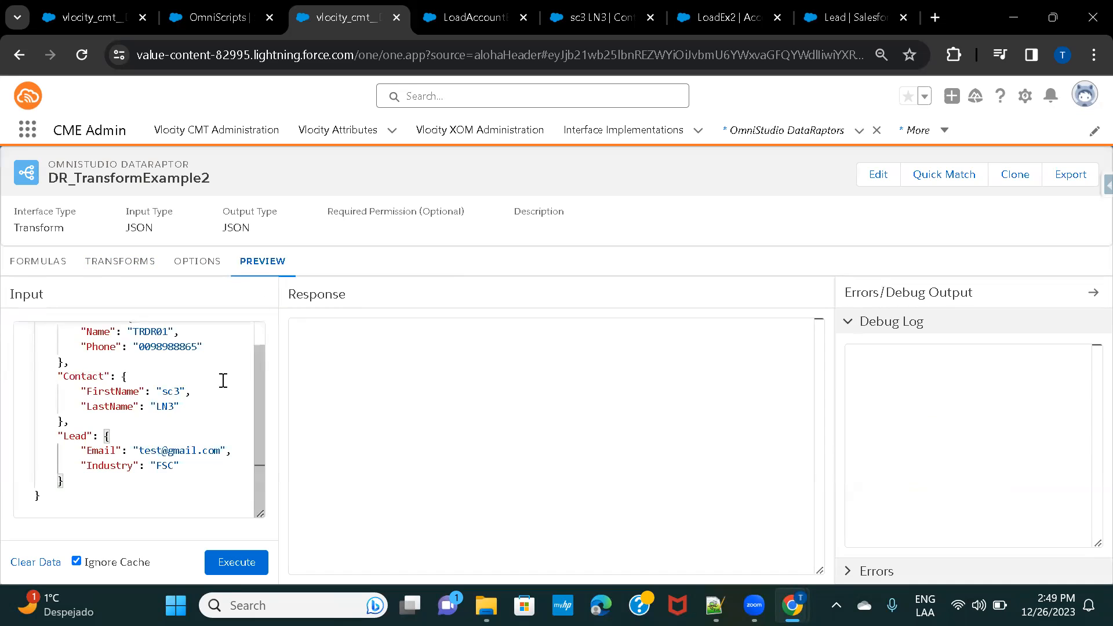
scroll(218, 380, up, 1)
click(235, 562)
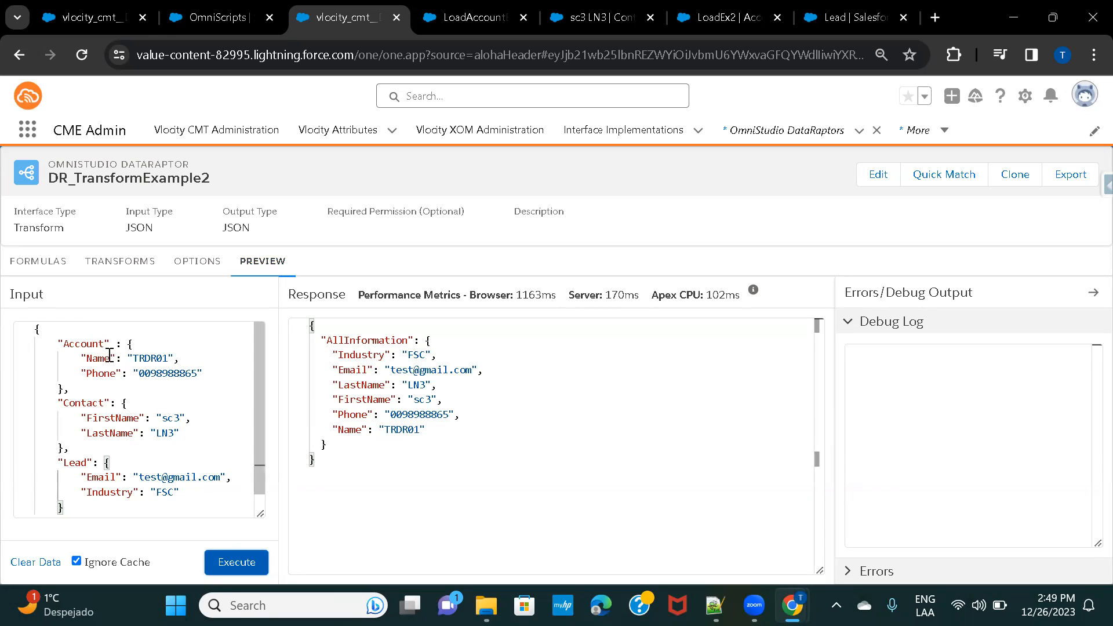
- Compare the AllInformation response with the input JSON blocks and the transform's field mappings
scroll(113, 383, down, 2)
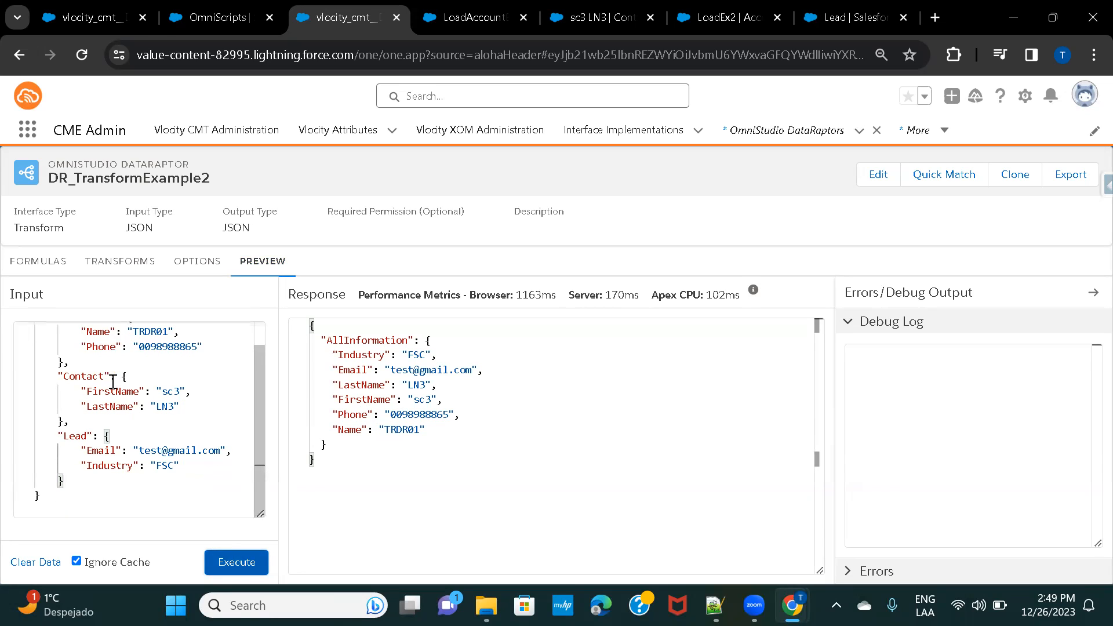
scroll(113, 382, up, 2)
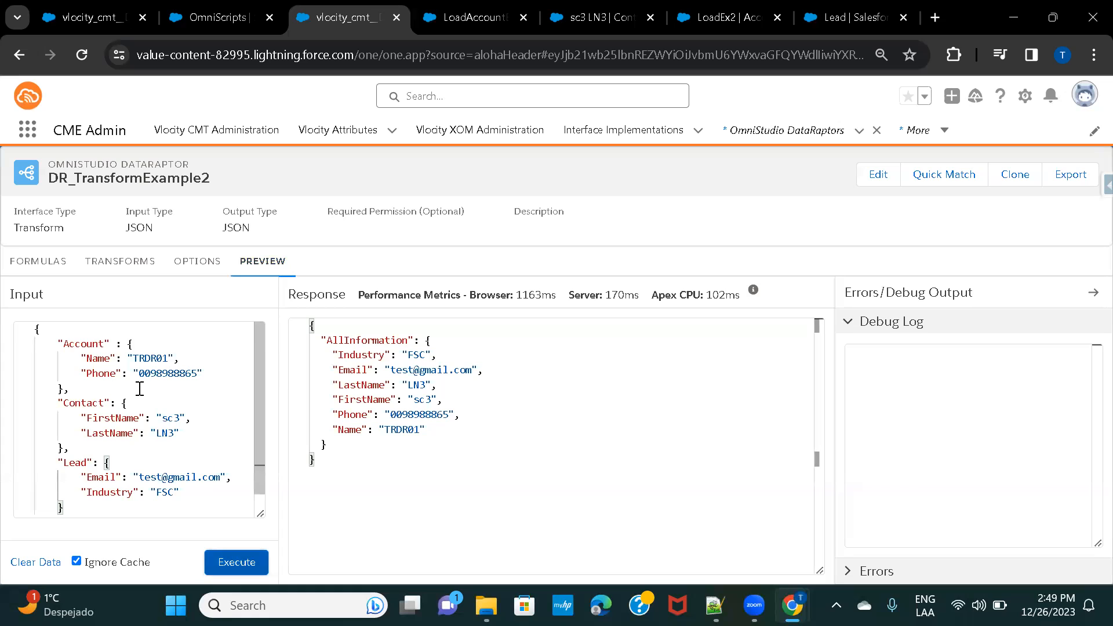
scroll(139, 389, down, 1)
scroll(163, 413, up, 1)
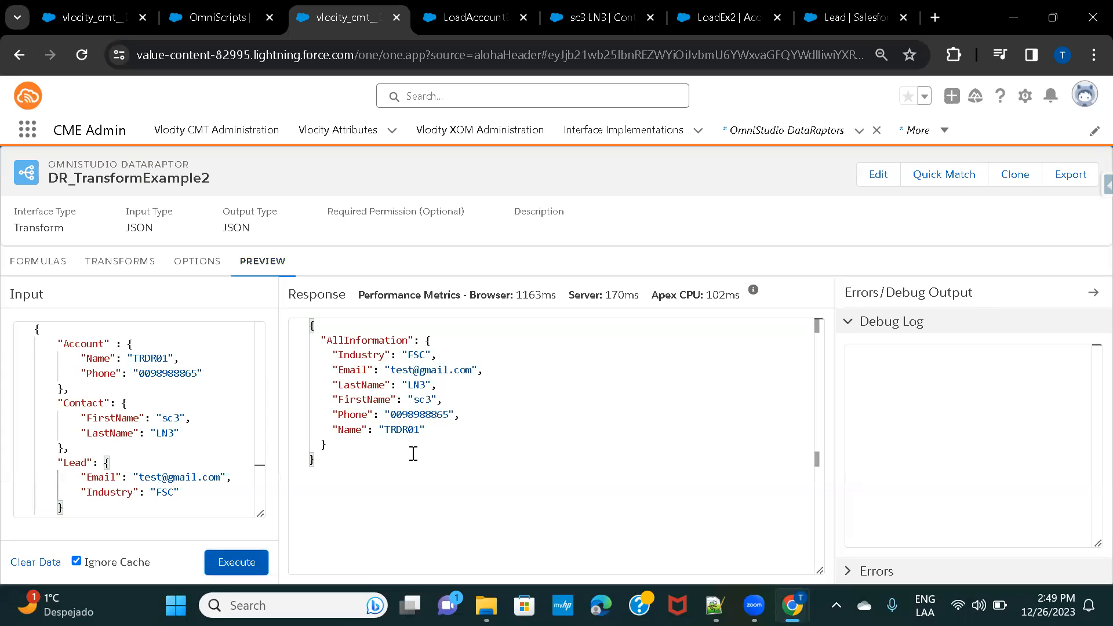
scroll(188, 416, down, 1)
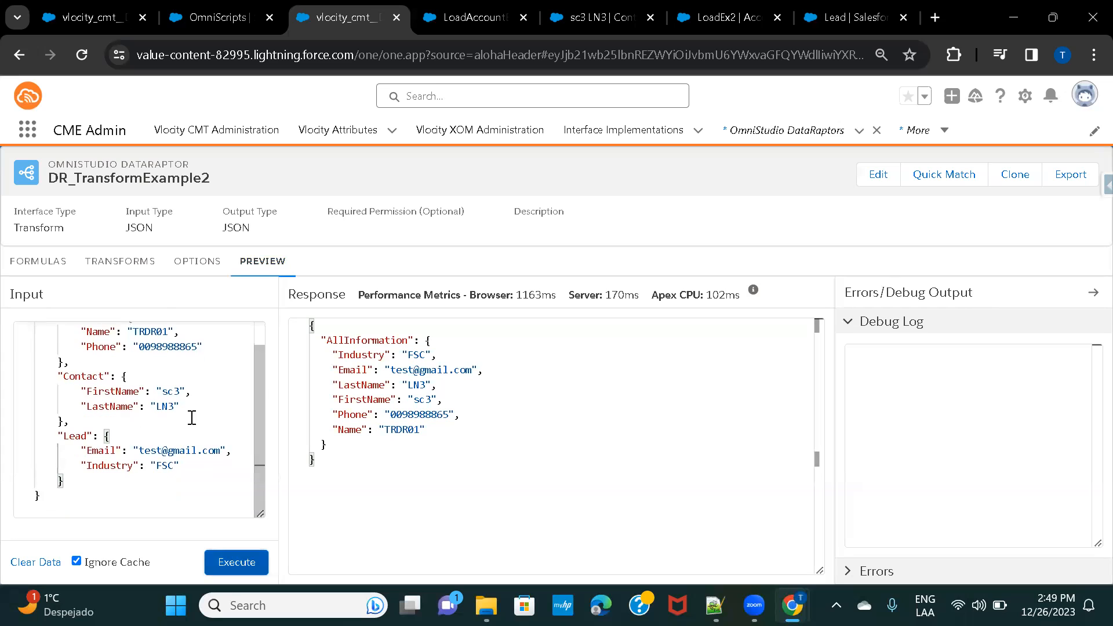
click(119, 262)
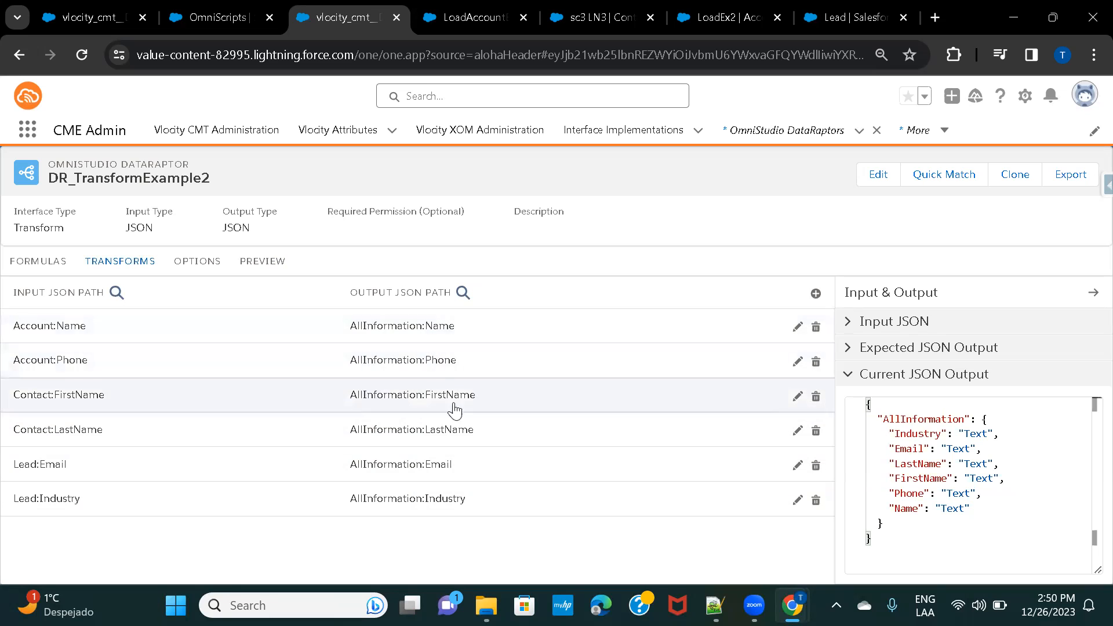
click(262, 264)
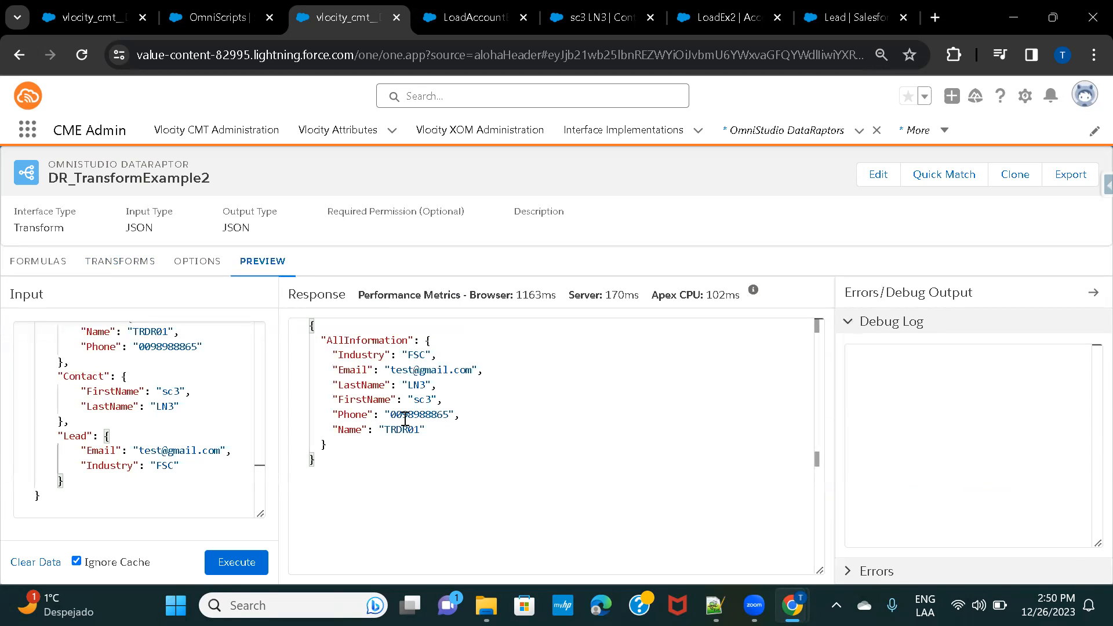
scroll(214, 413, up, 1)
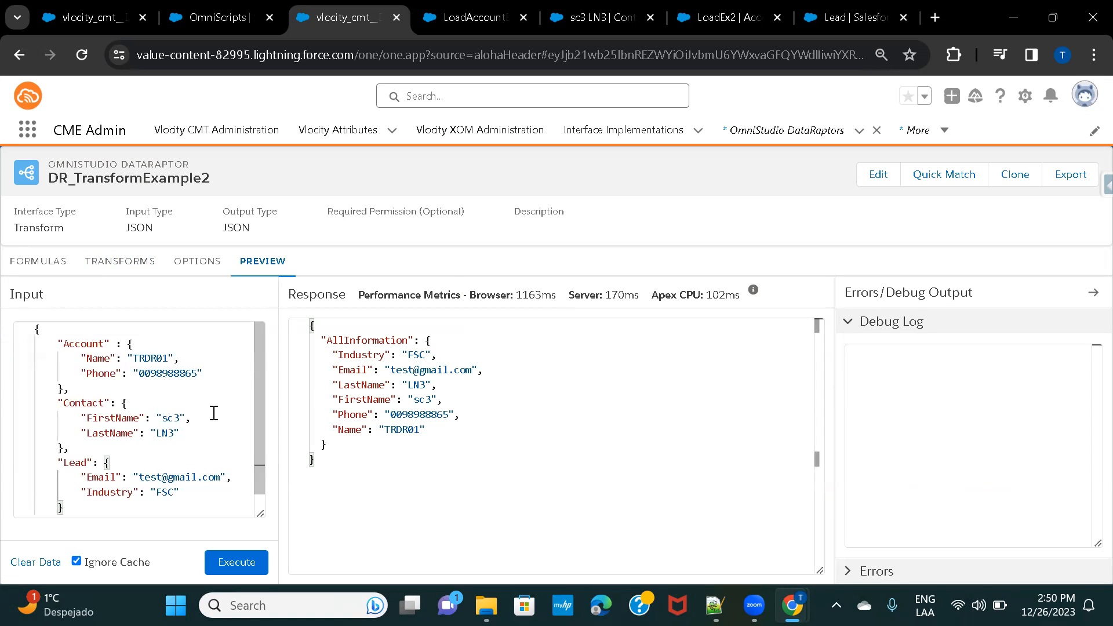
scroll(214, 412, down, 1)
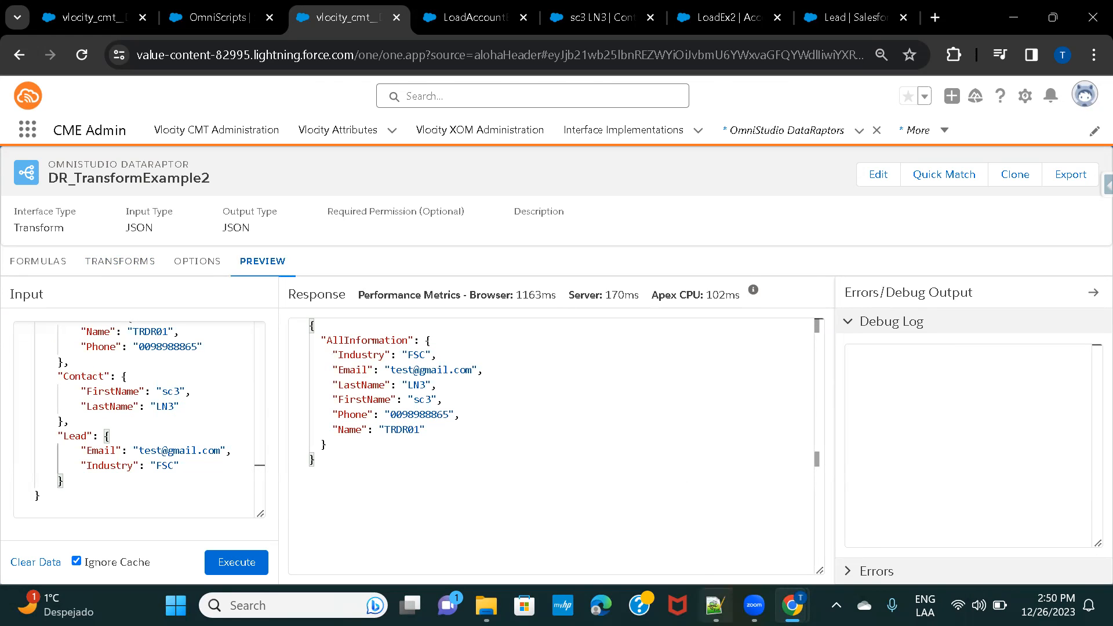
- Switch to the Notepad++ notes and review the Transform points, especially converting data to pdf, docusign and document template formats
click(714, 606)
scroll(307, 316, down, 3)
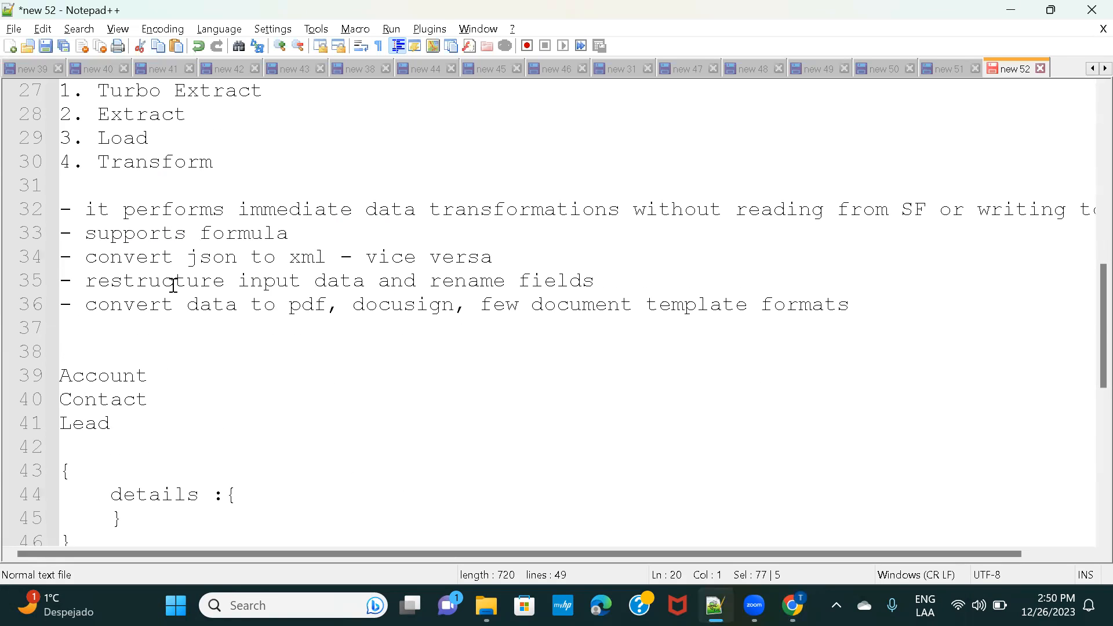
click(223, 304)
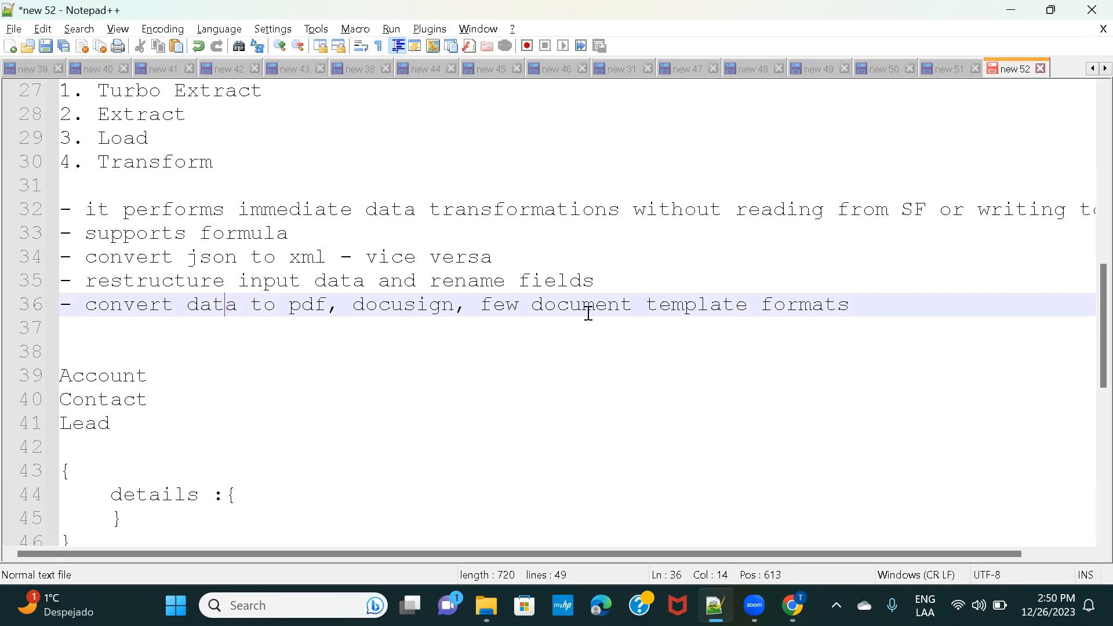
double_click(554, 307)
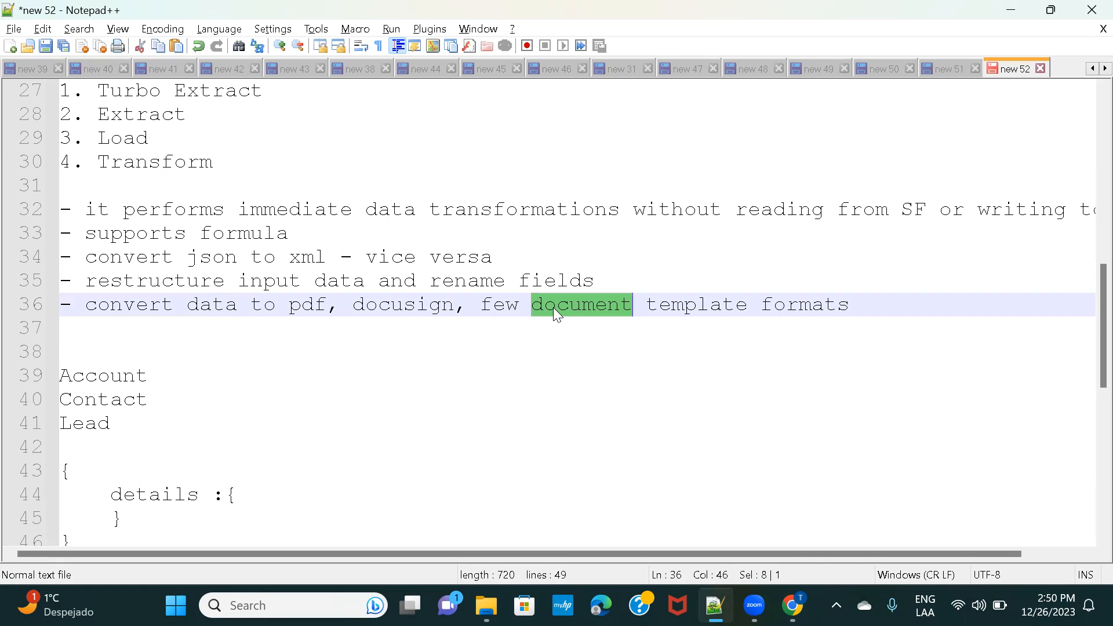
double_click(425, 306)
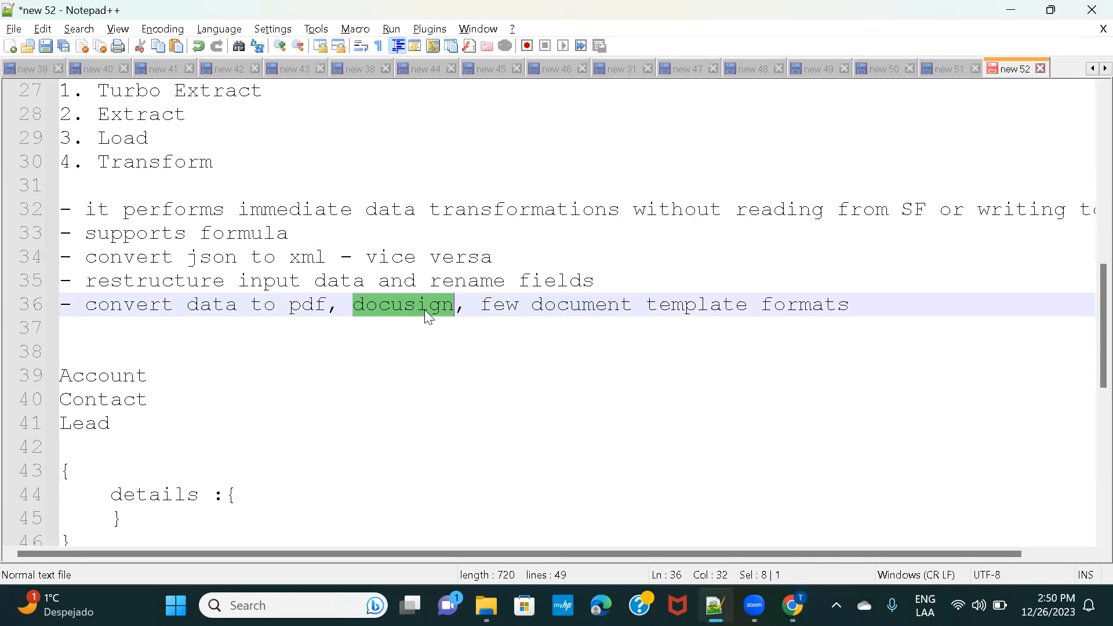
double_click(310, 307)
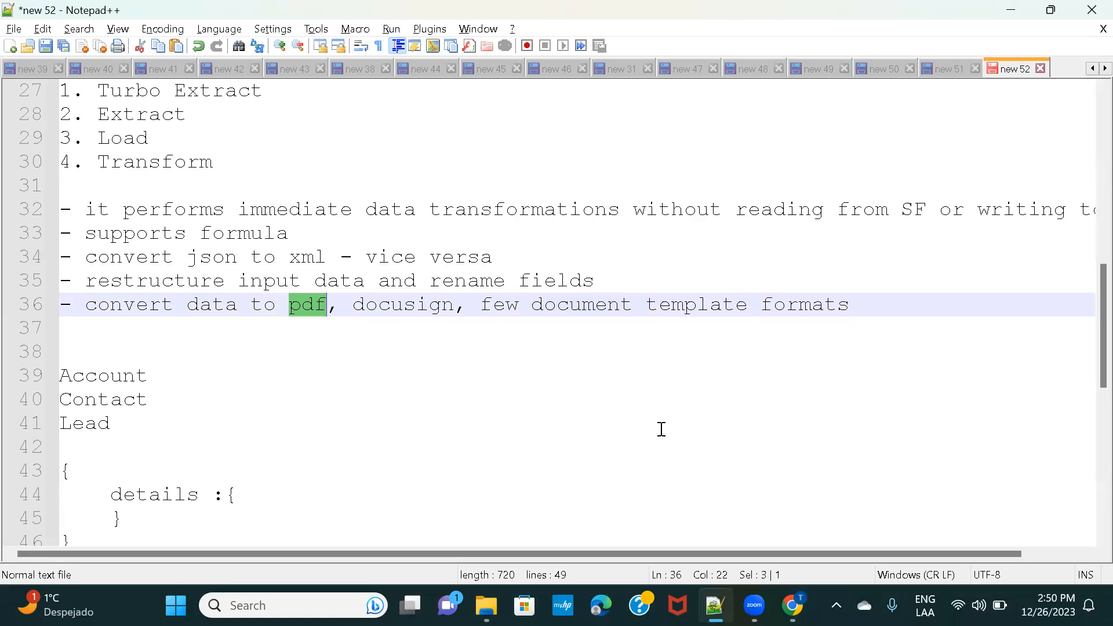
double_click(145, 165)
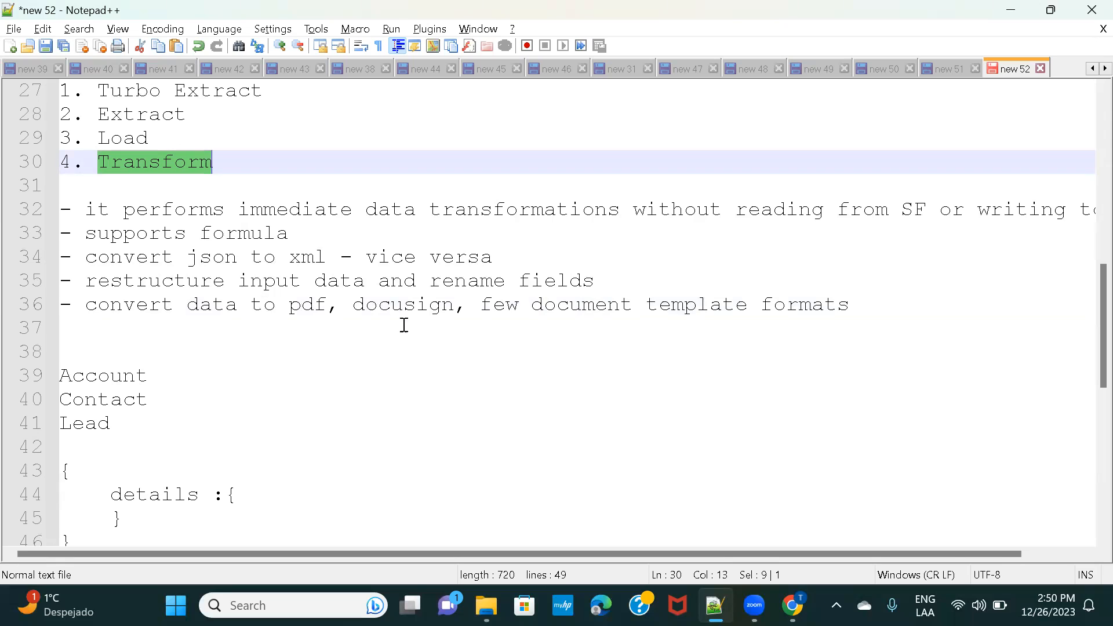
double_click(415, 307)
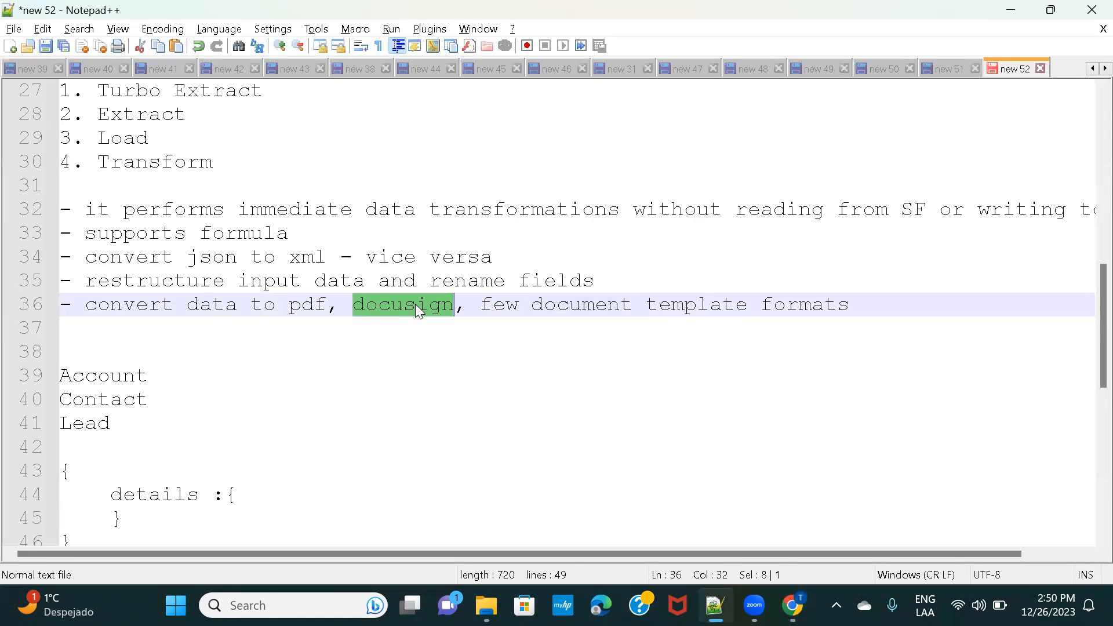
click(429, 307)
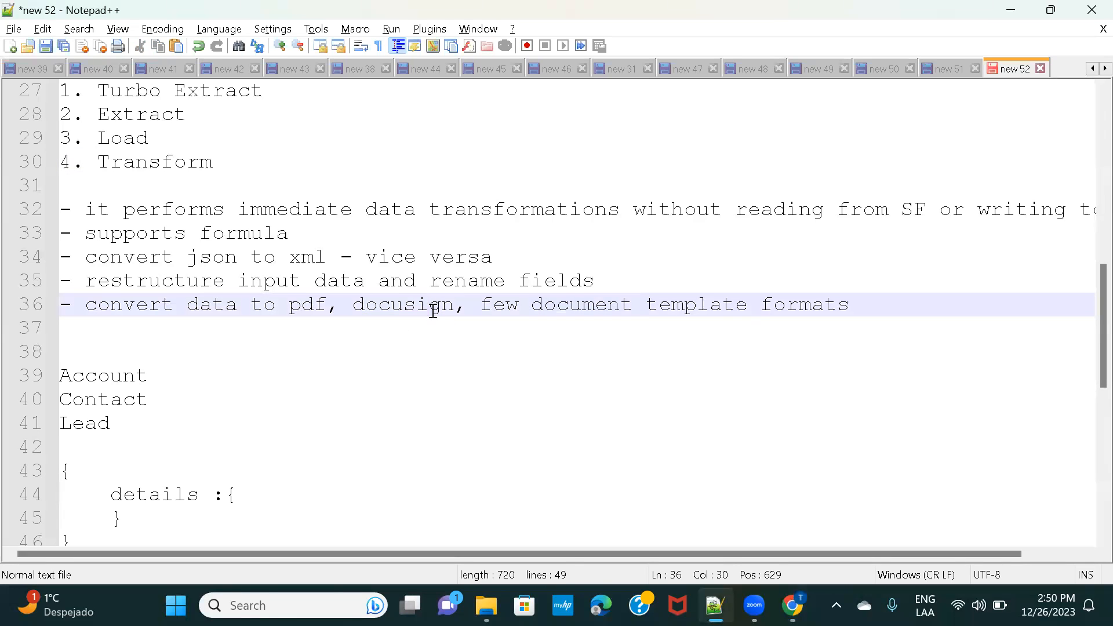